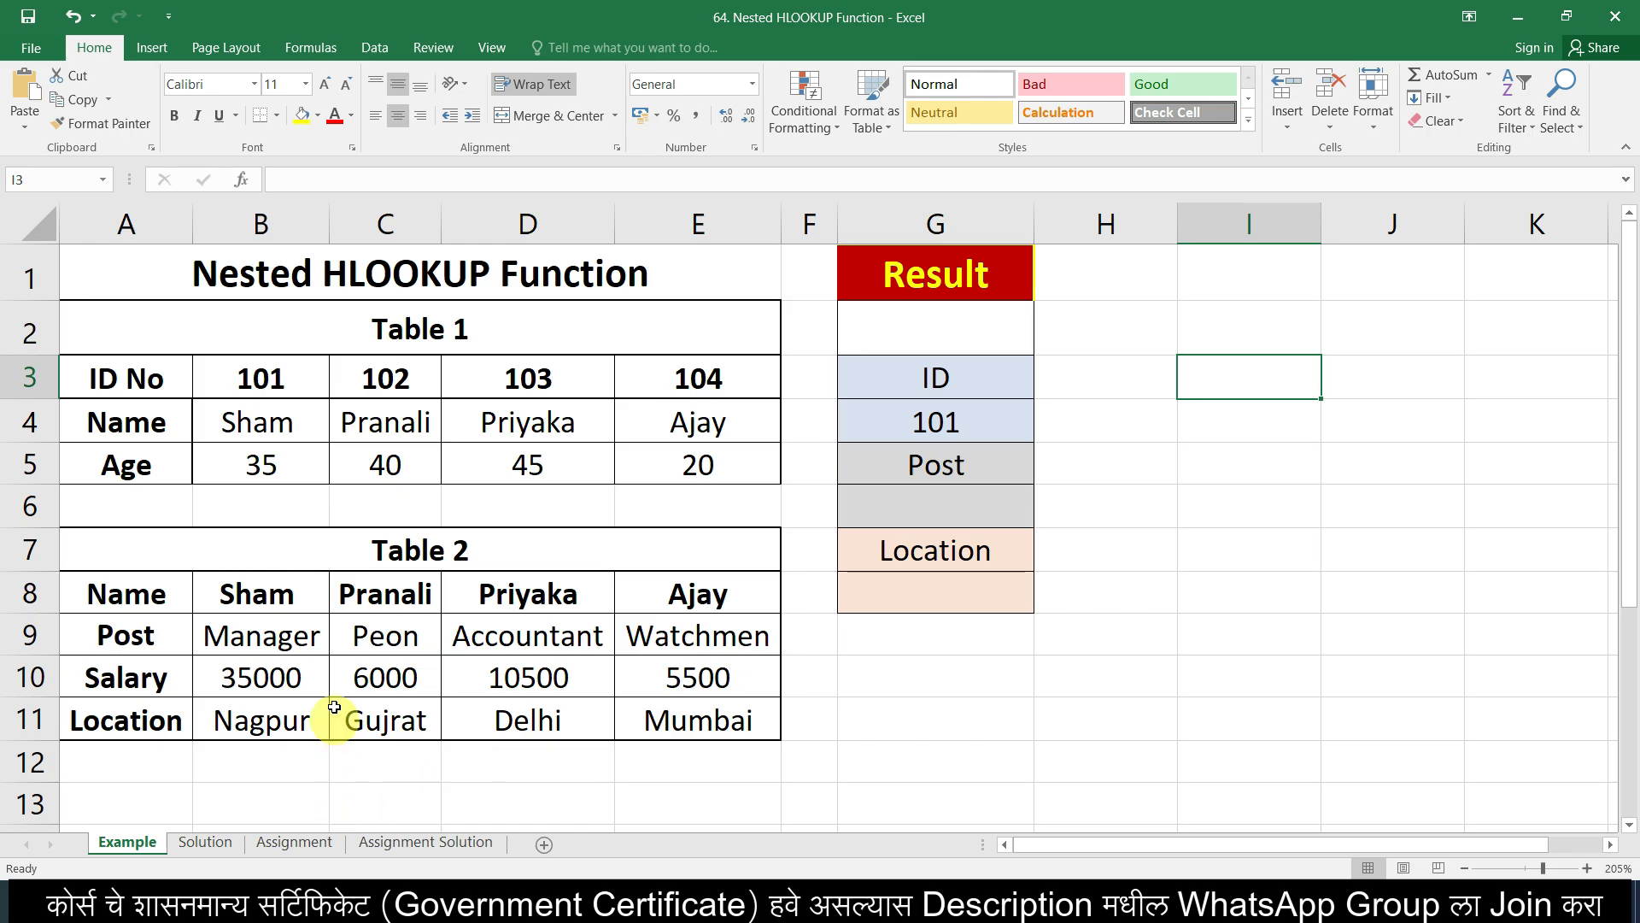
left_click(334, 681)
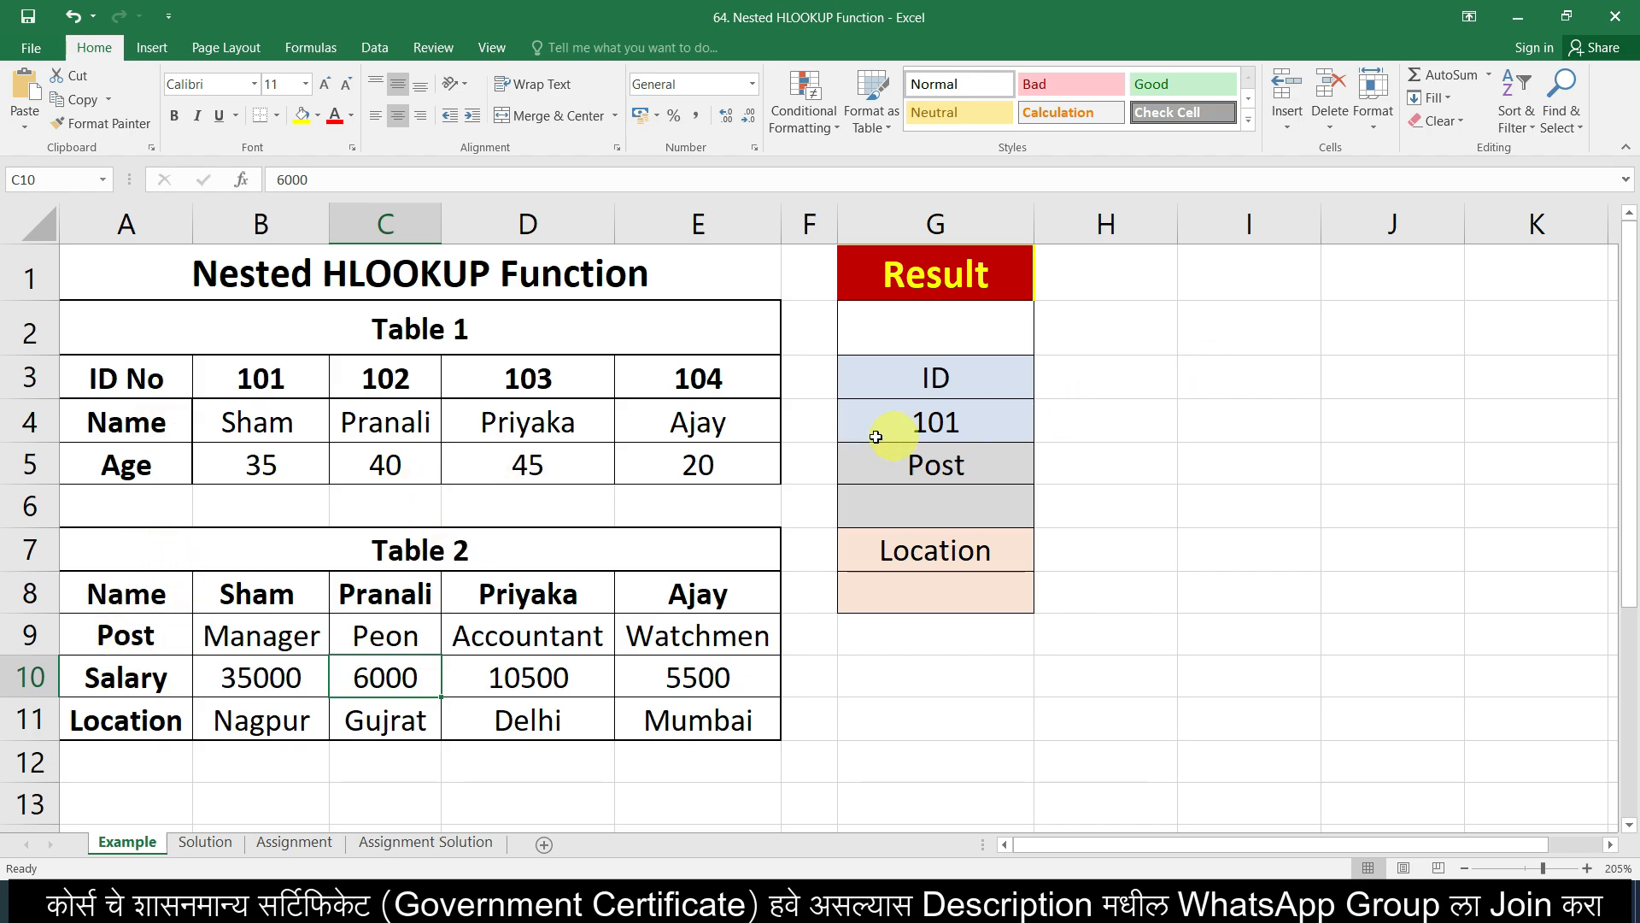
left_click_drag(128, 378, 810, 380)
left_click(560, 428)
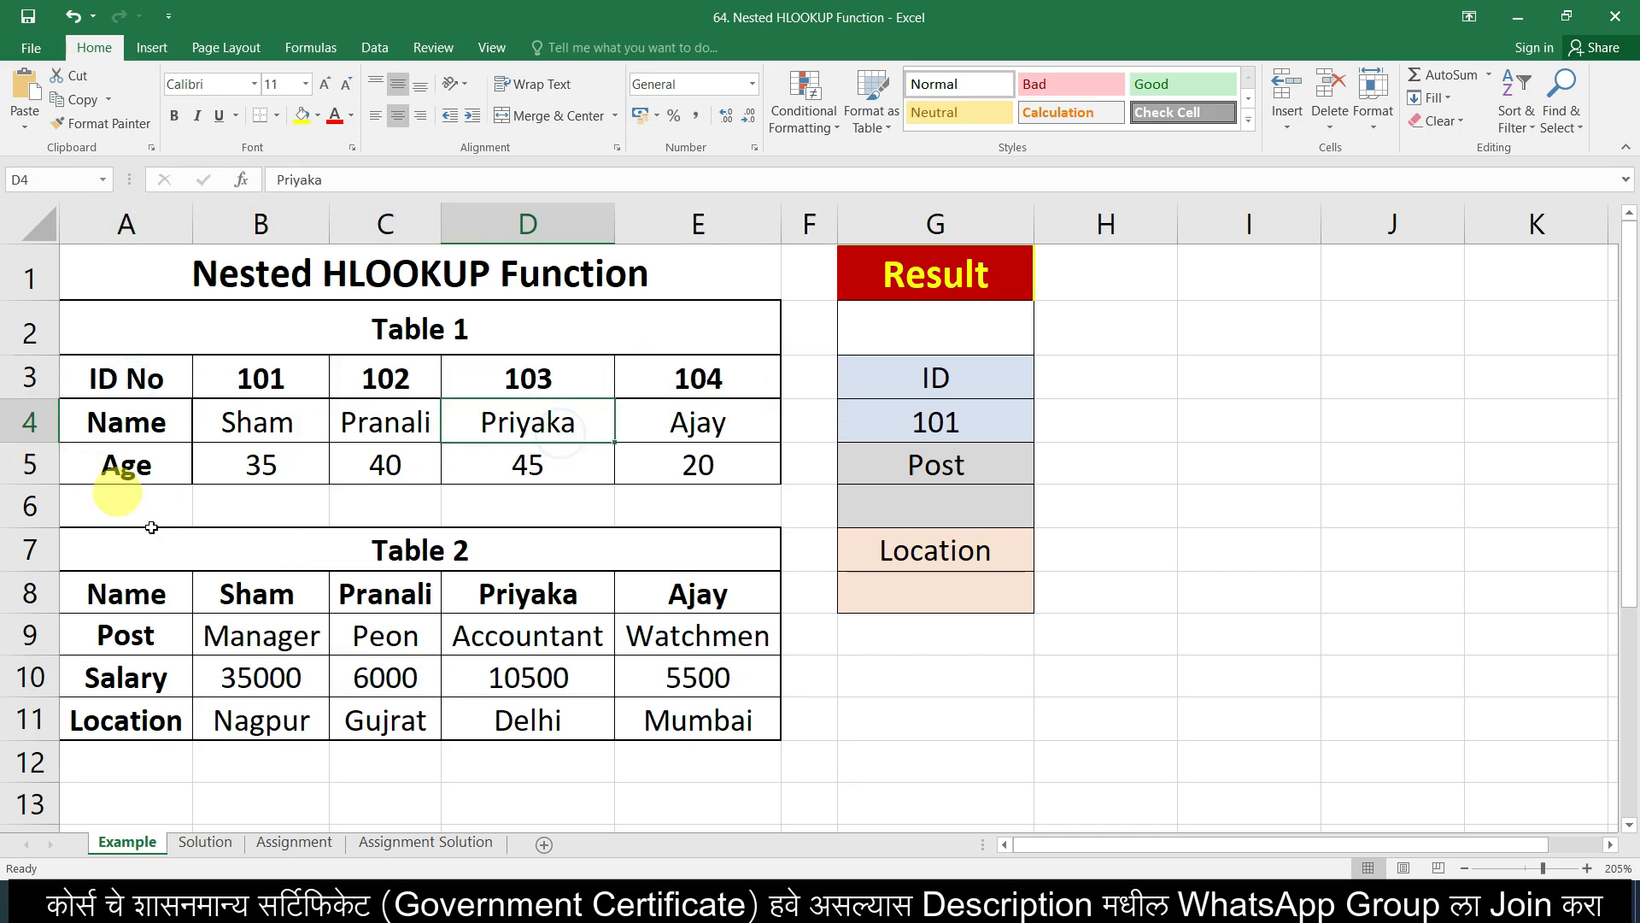
left_click(241, 628)
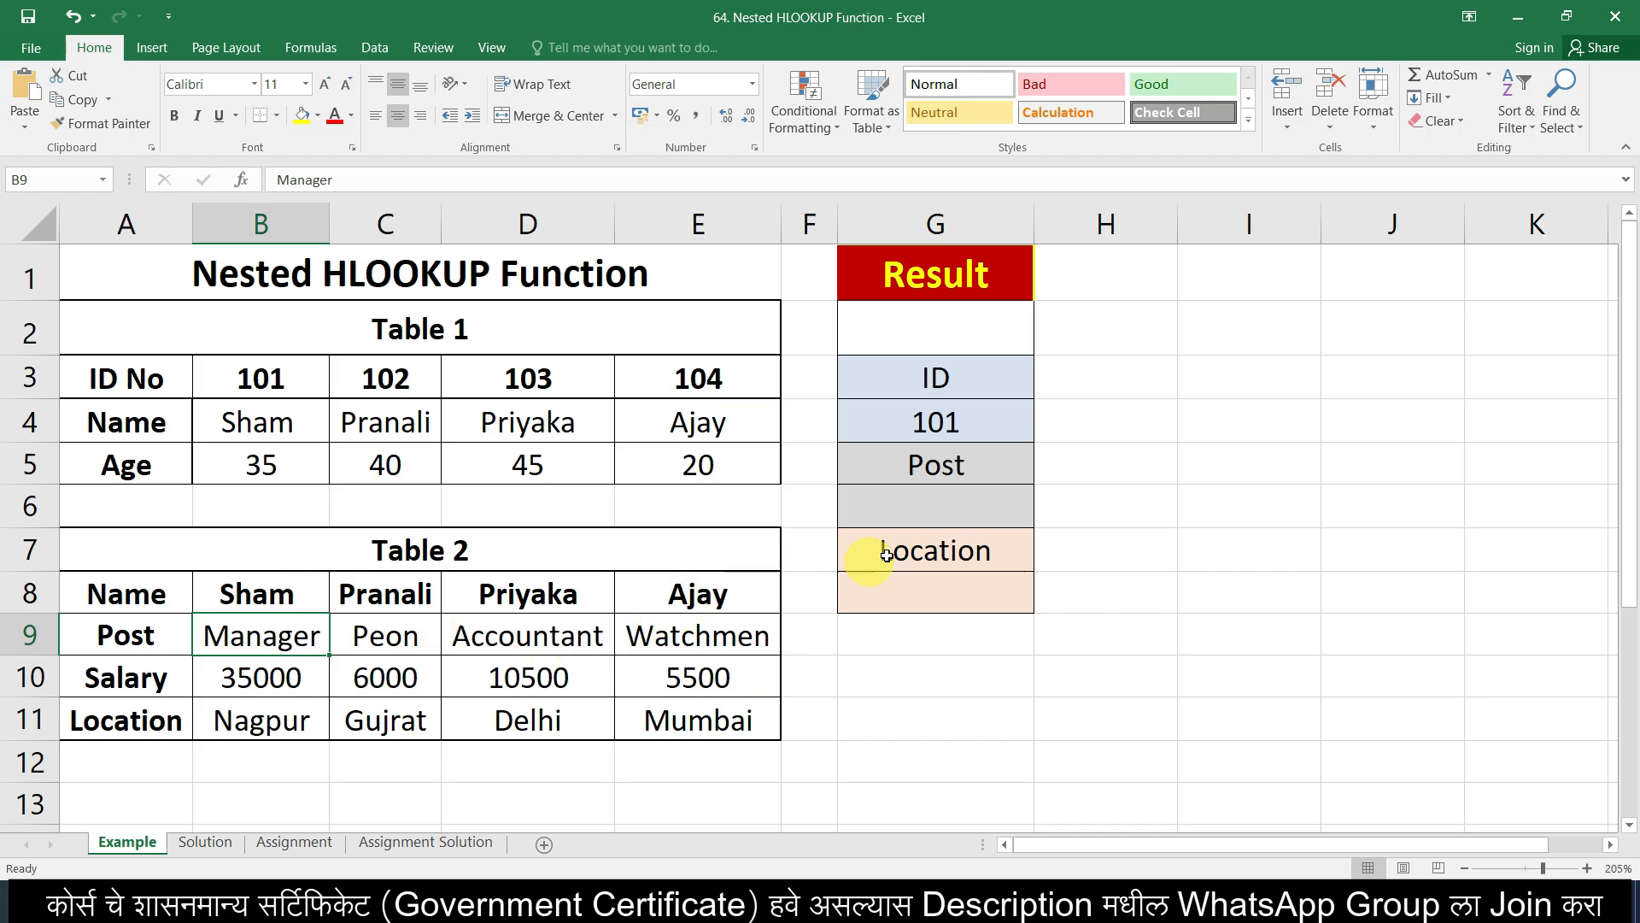
- Begin a nested HLOOKUP in G6 whose inner HLOOKUP finds G4 in A3:E5, returning row 2 with match argument 0
left_click(899, 510)
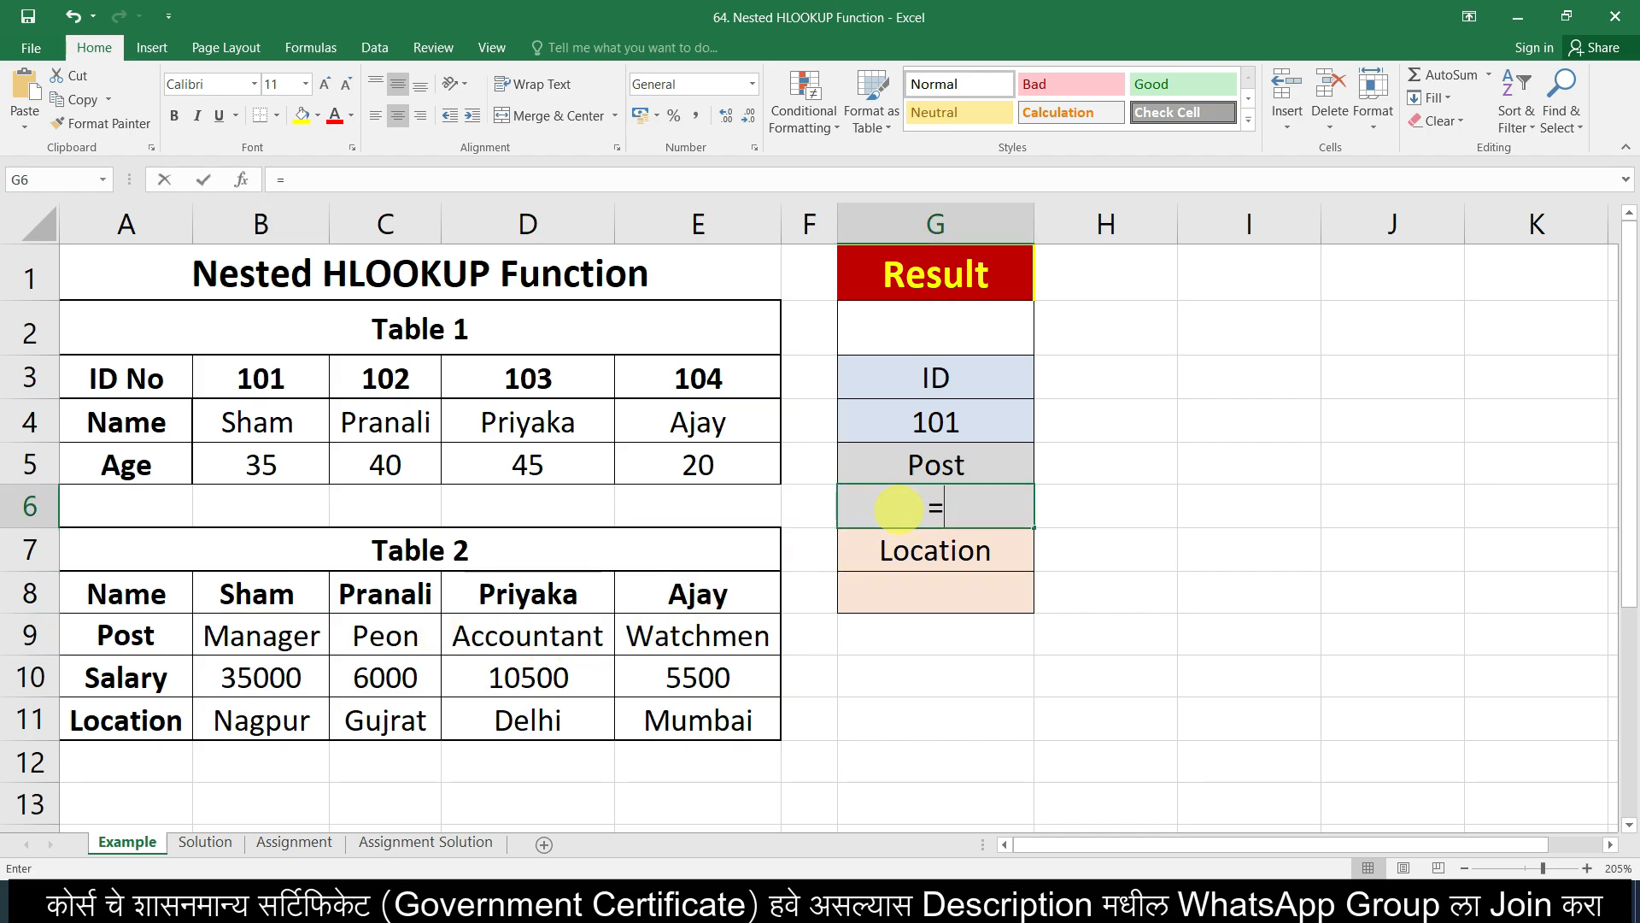
type("=hlookup")
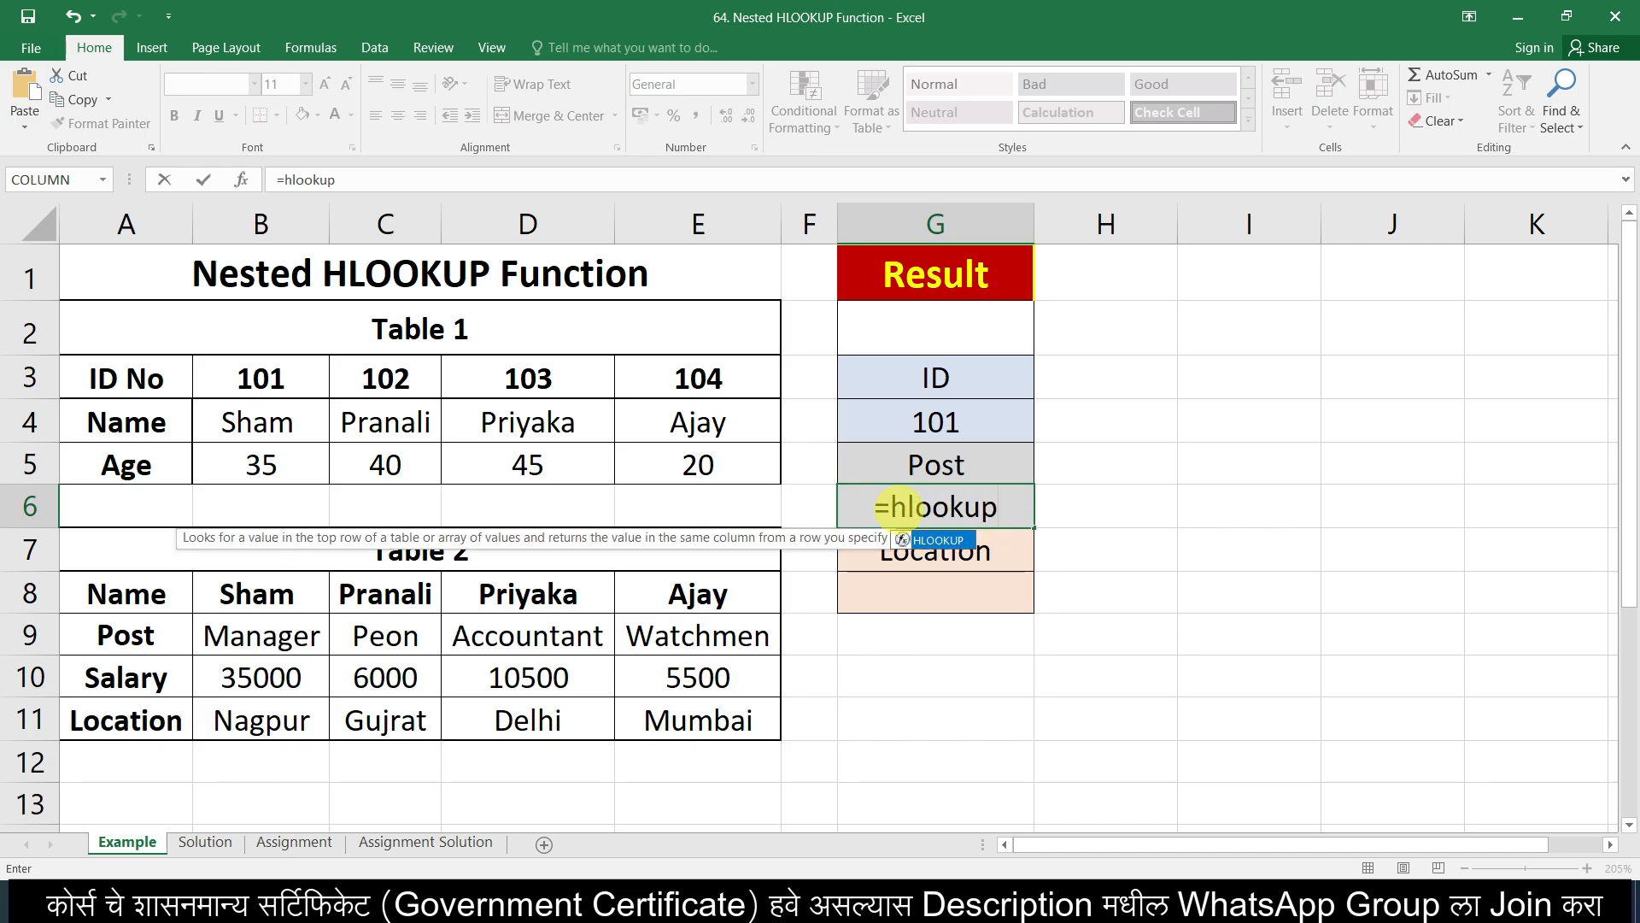
type("(")
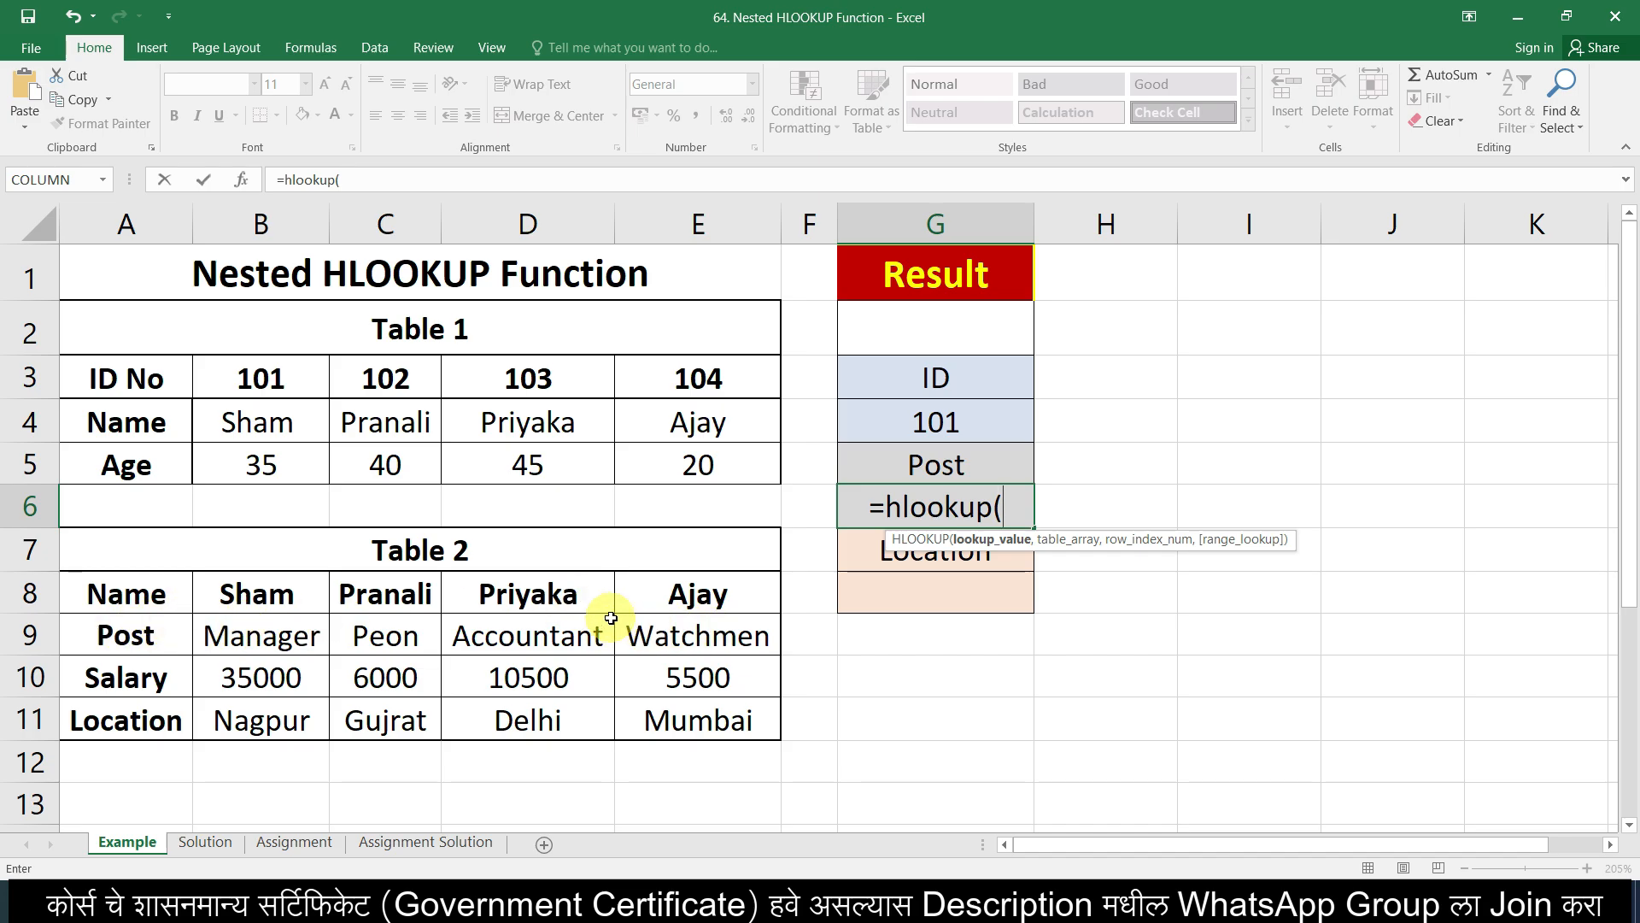
type("hlooku")
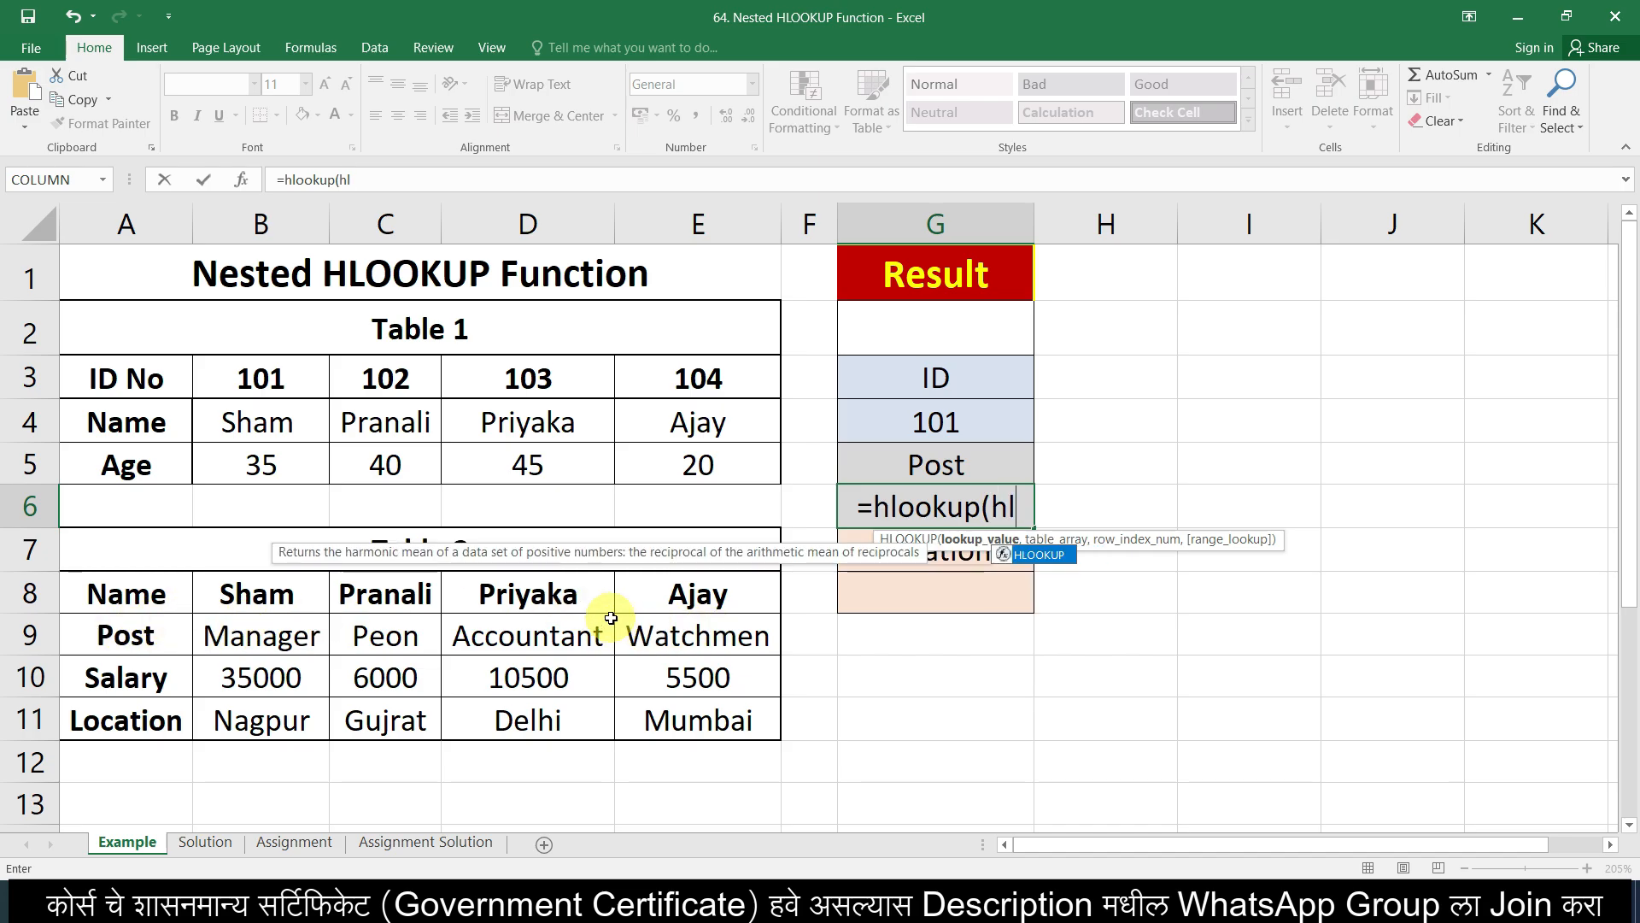
type("p(")
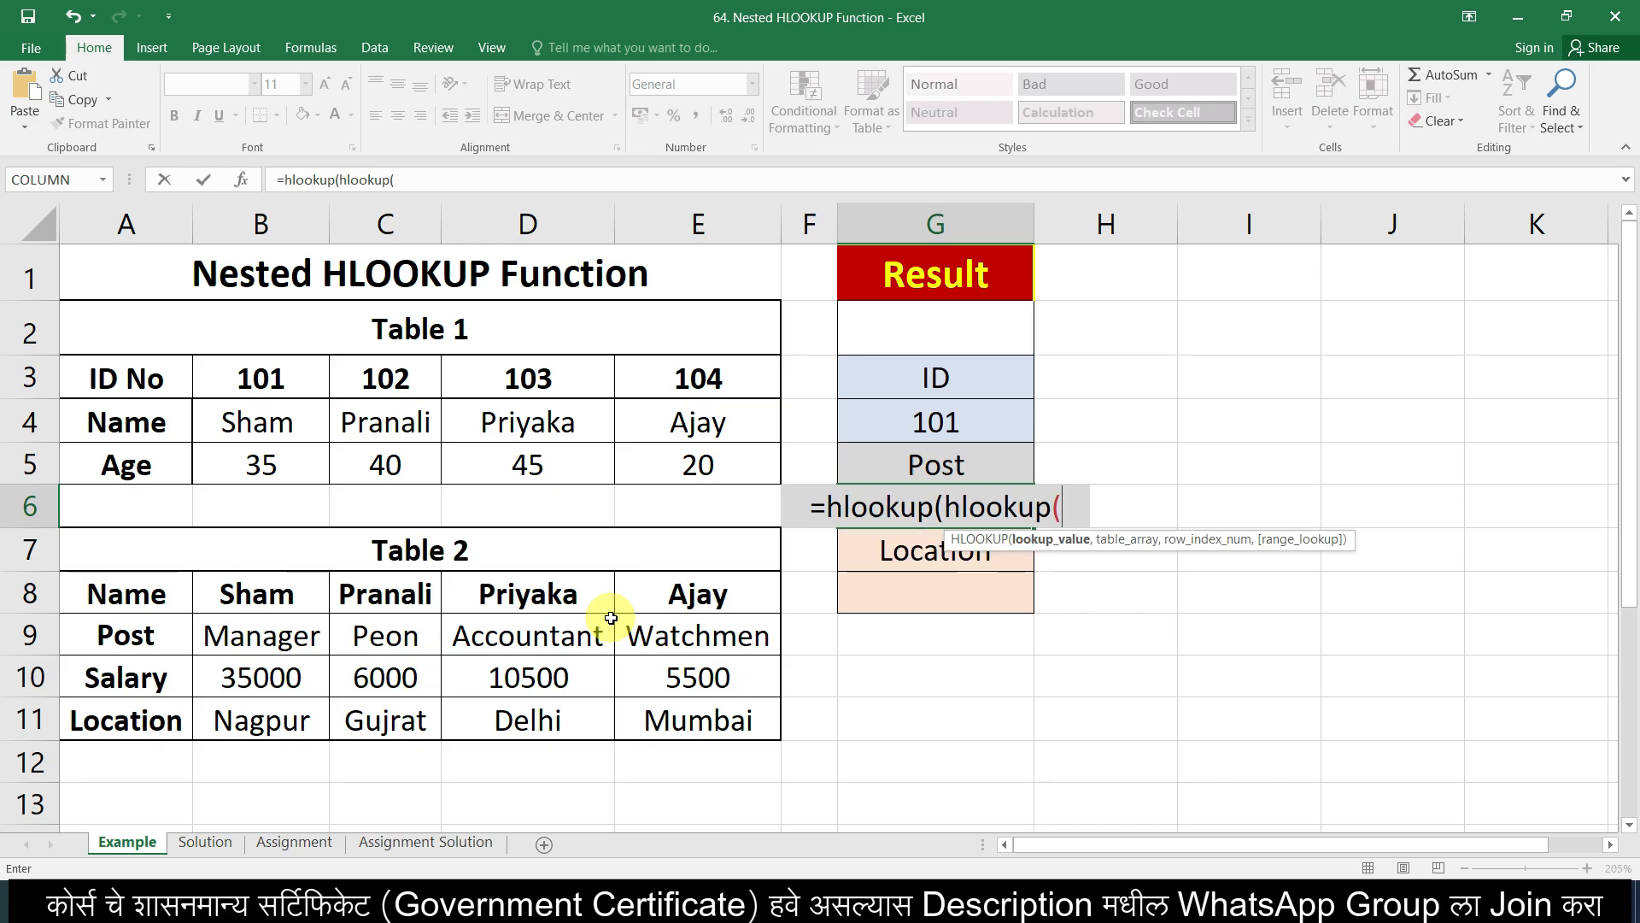
left_click(914, 422)
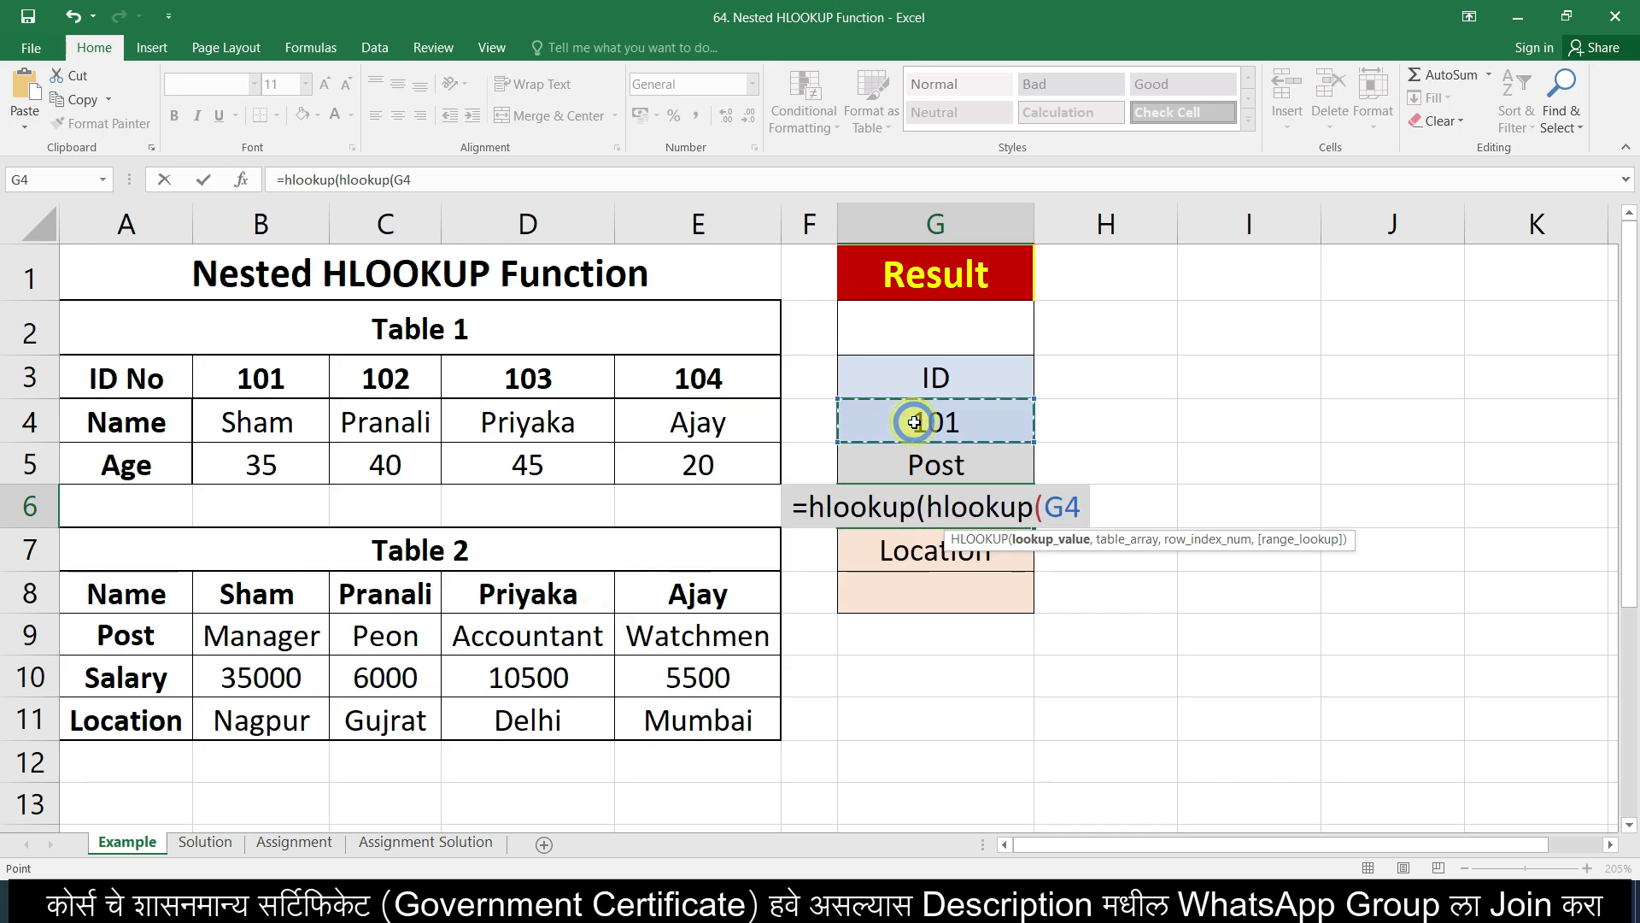
type(",")
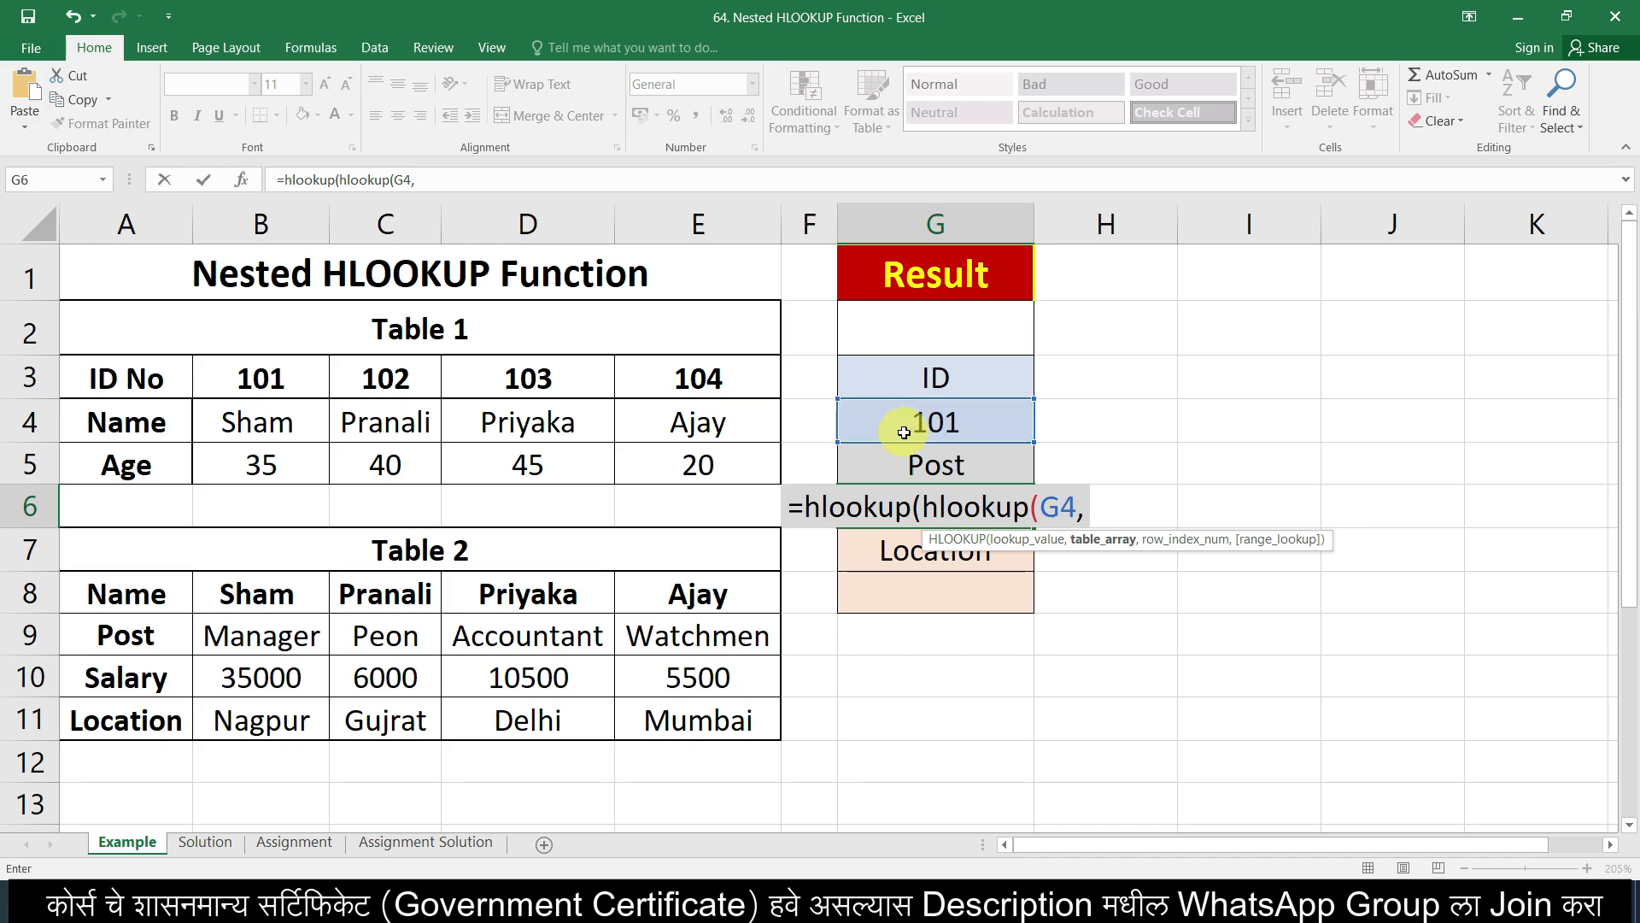
left_click_drag(128, 374, 669, 460)
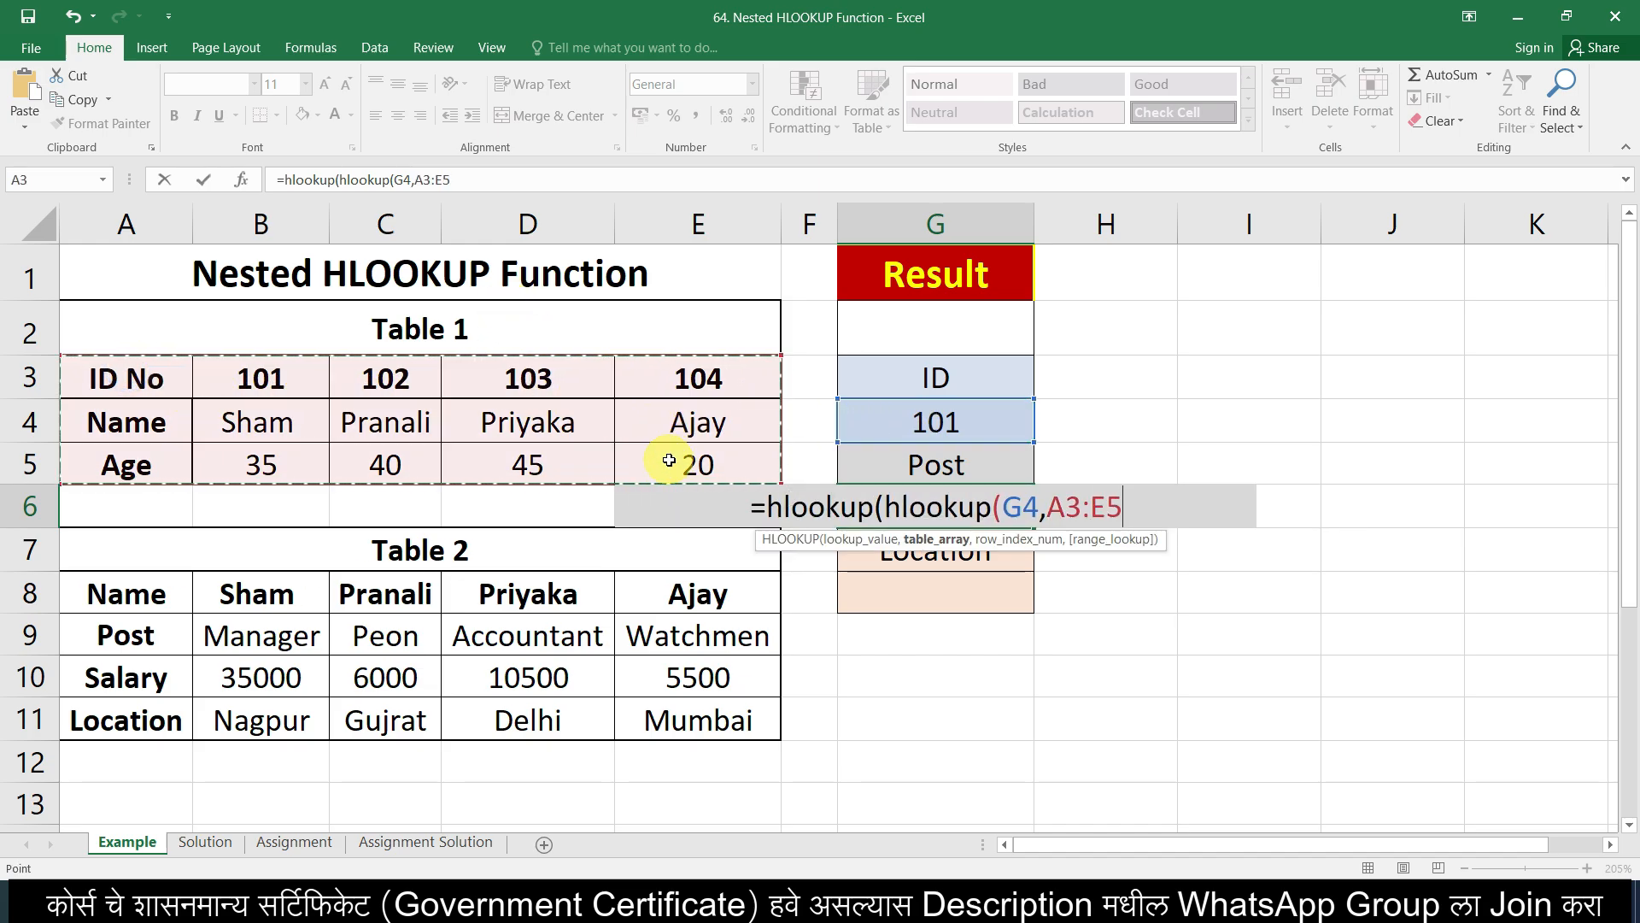
type(",")
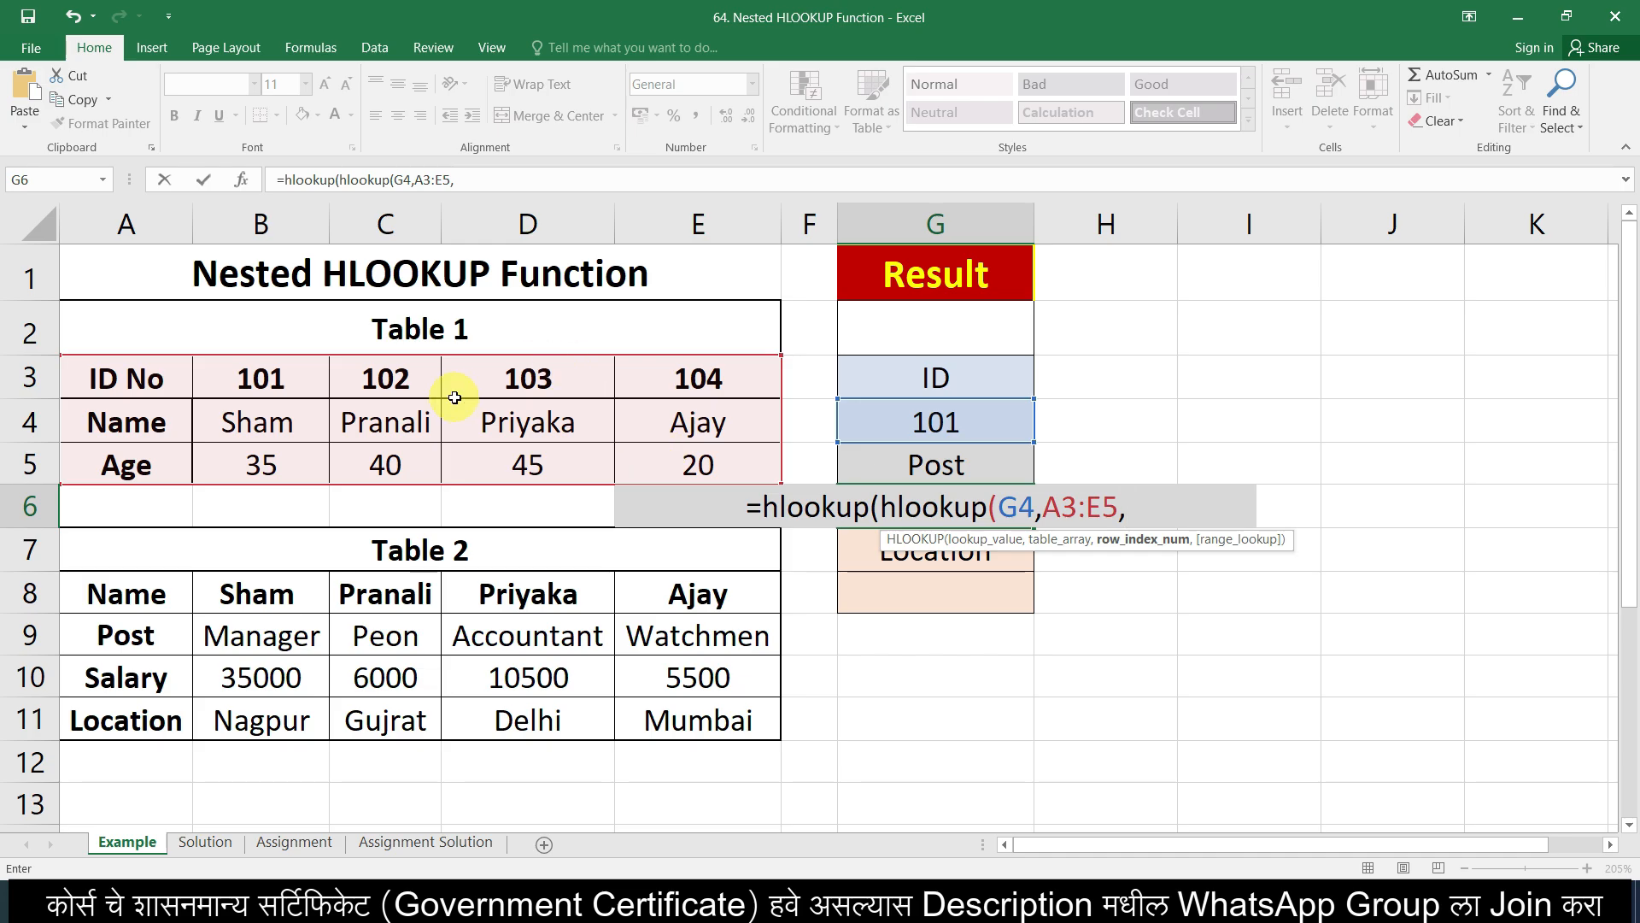
type("2,")
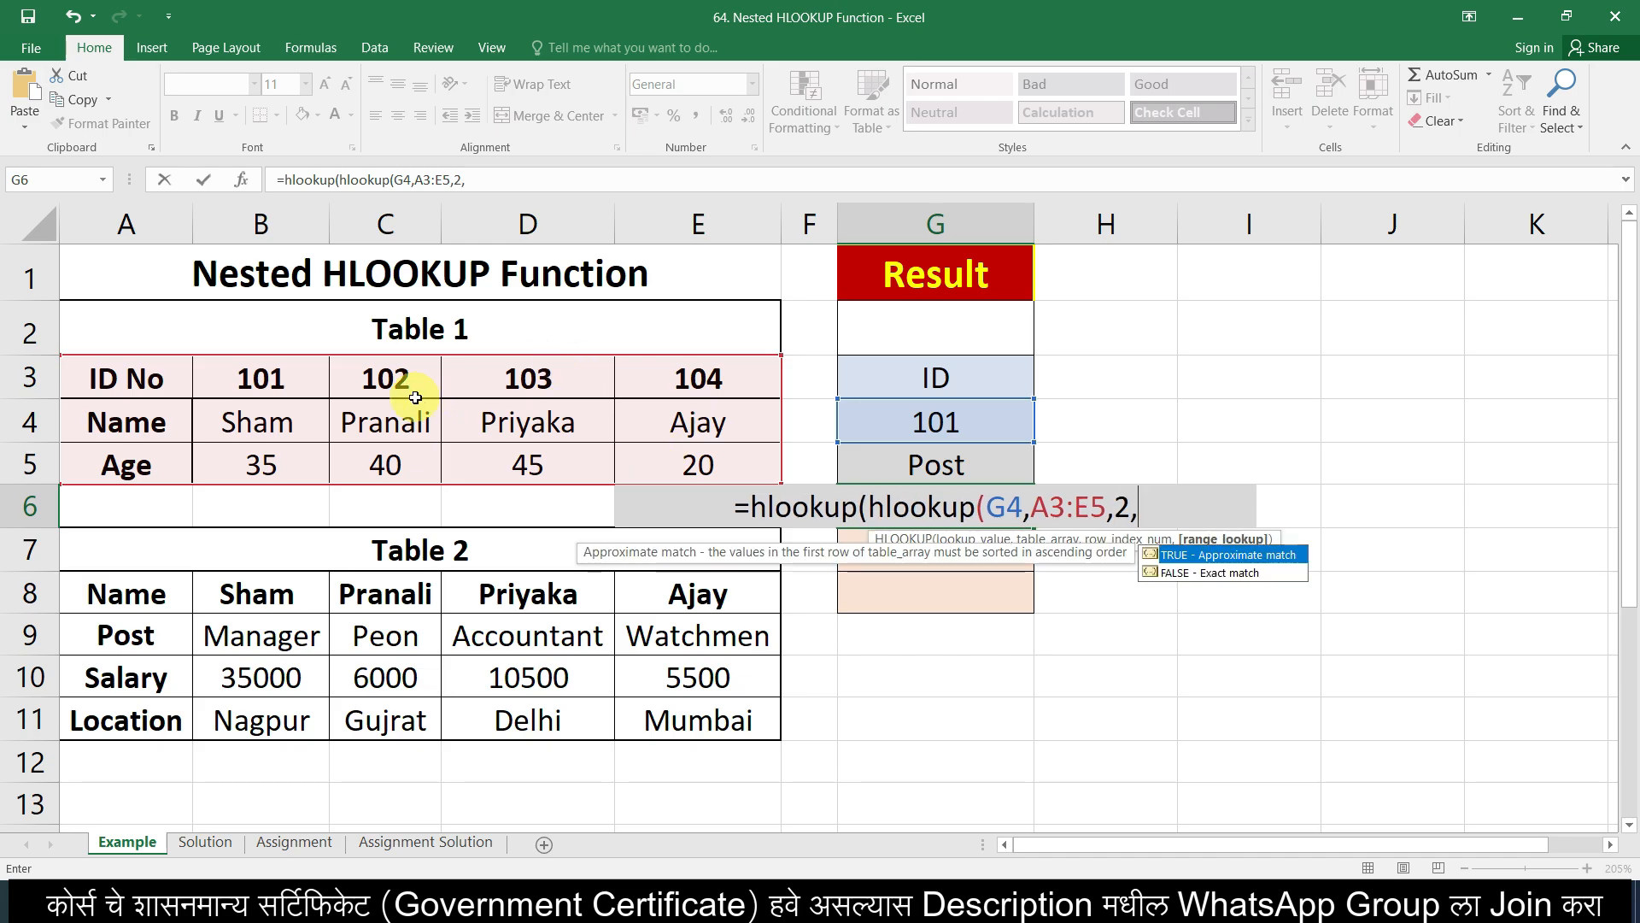
type("0")
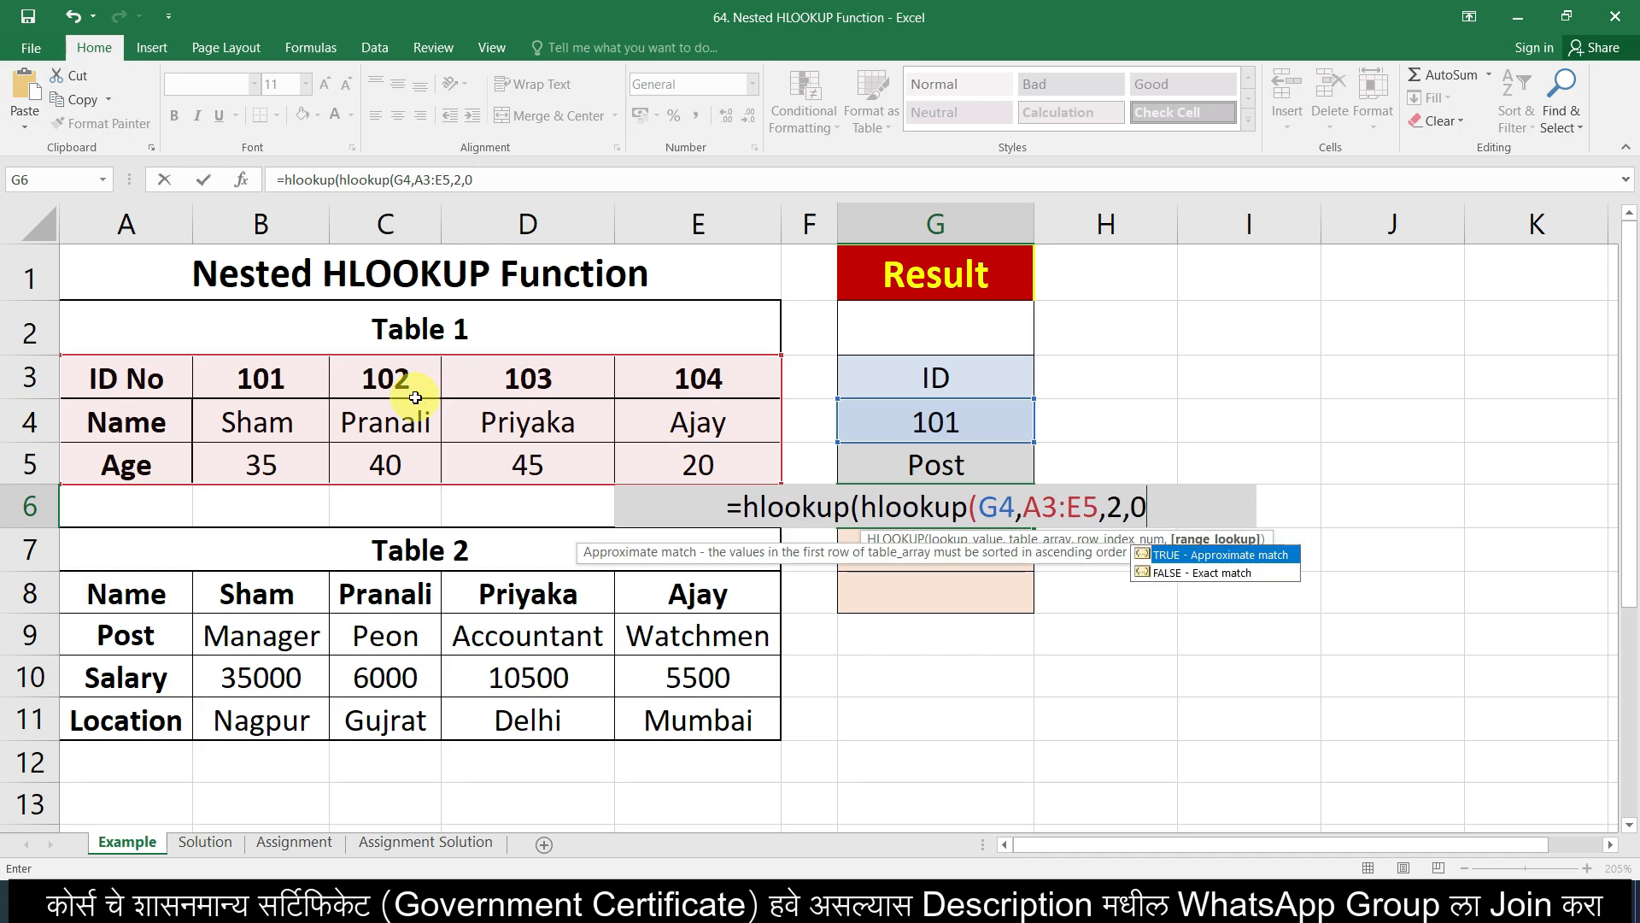
type(")")
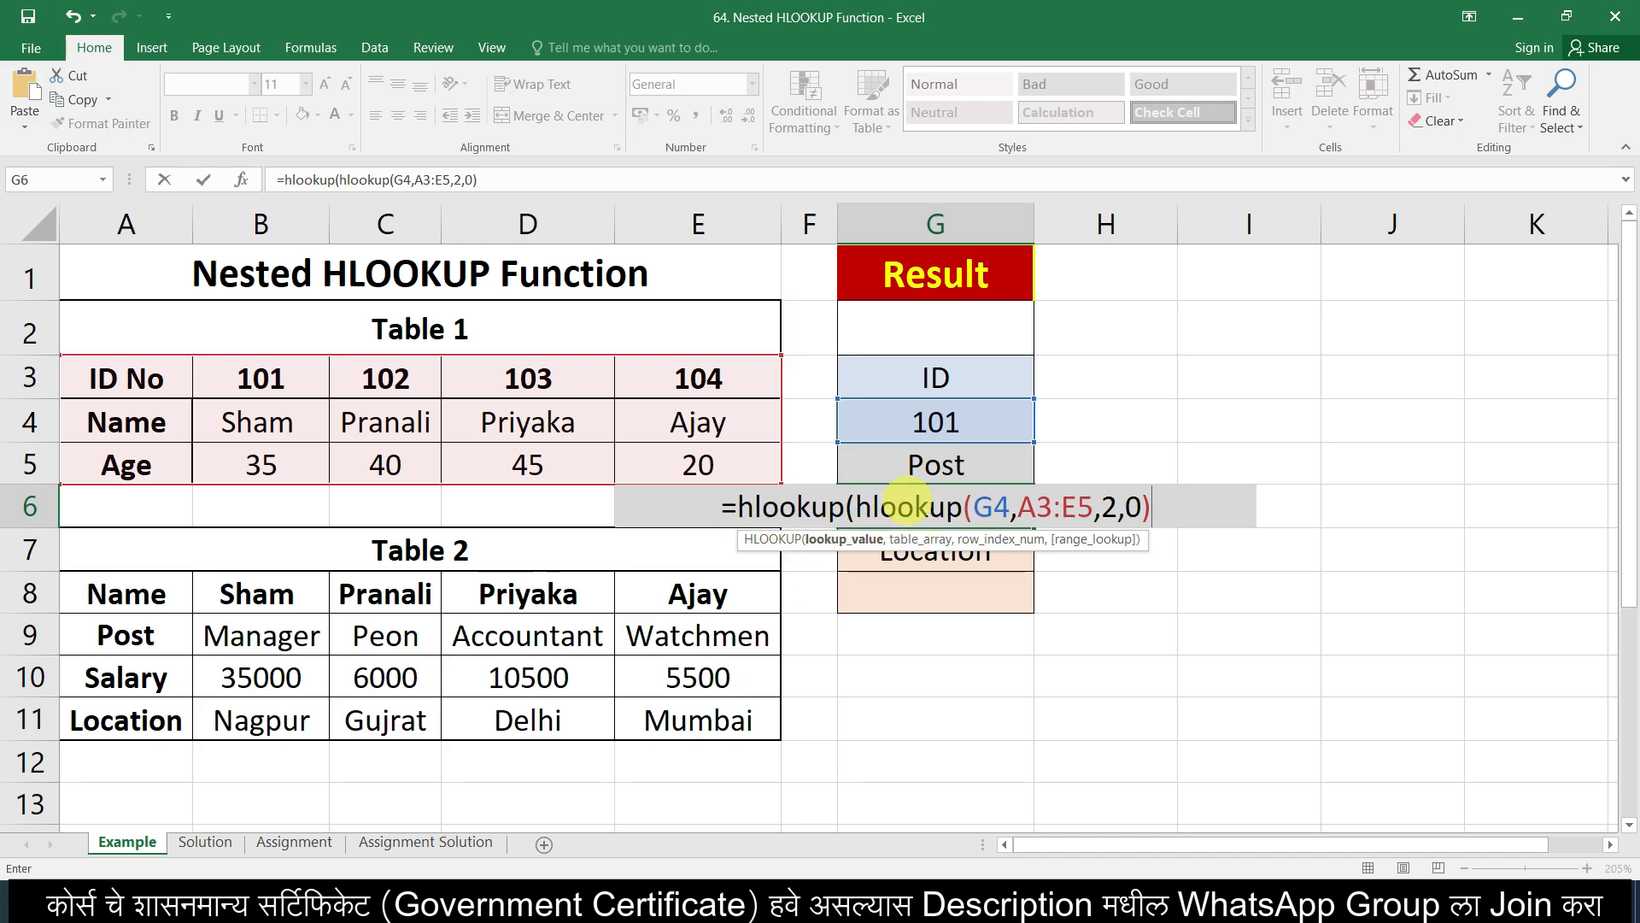
- Complete the outer HLOOKUP in G6 with table A8:E11, row index 2 and match argument 0, and enter the formula
type(",")
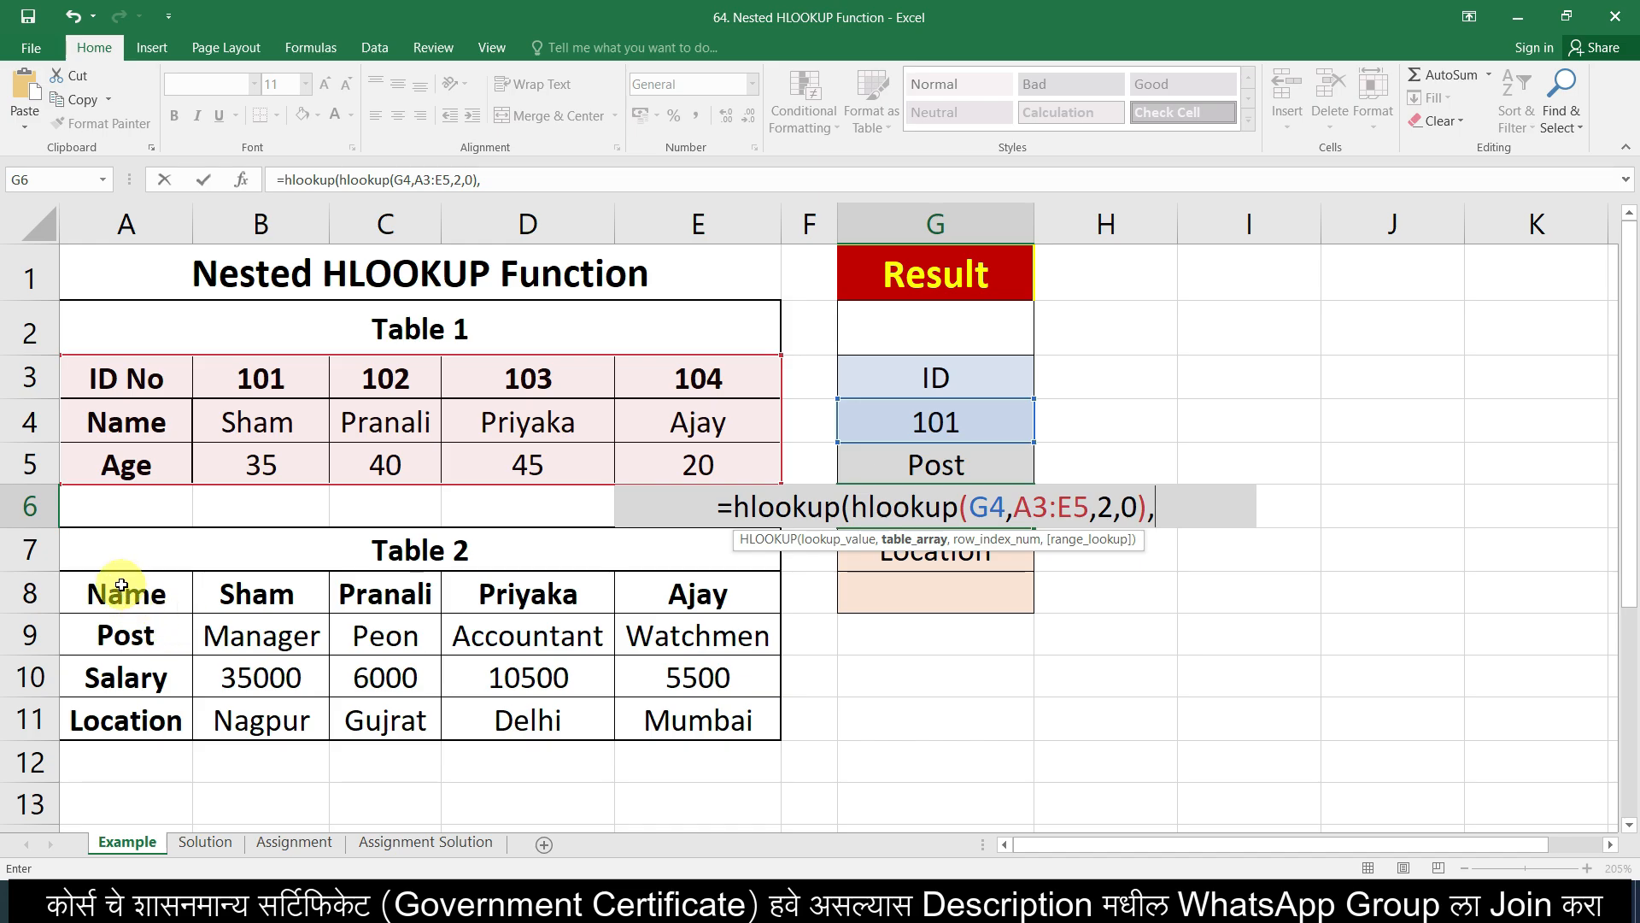
left_click_drag(101, 598, 680, 720)
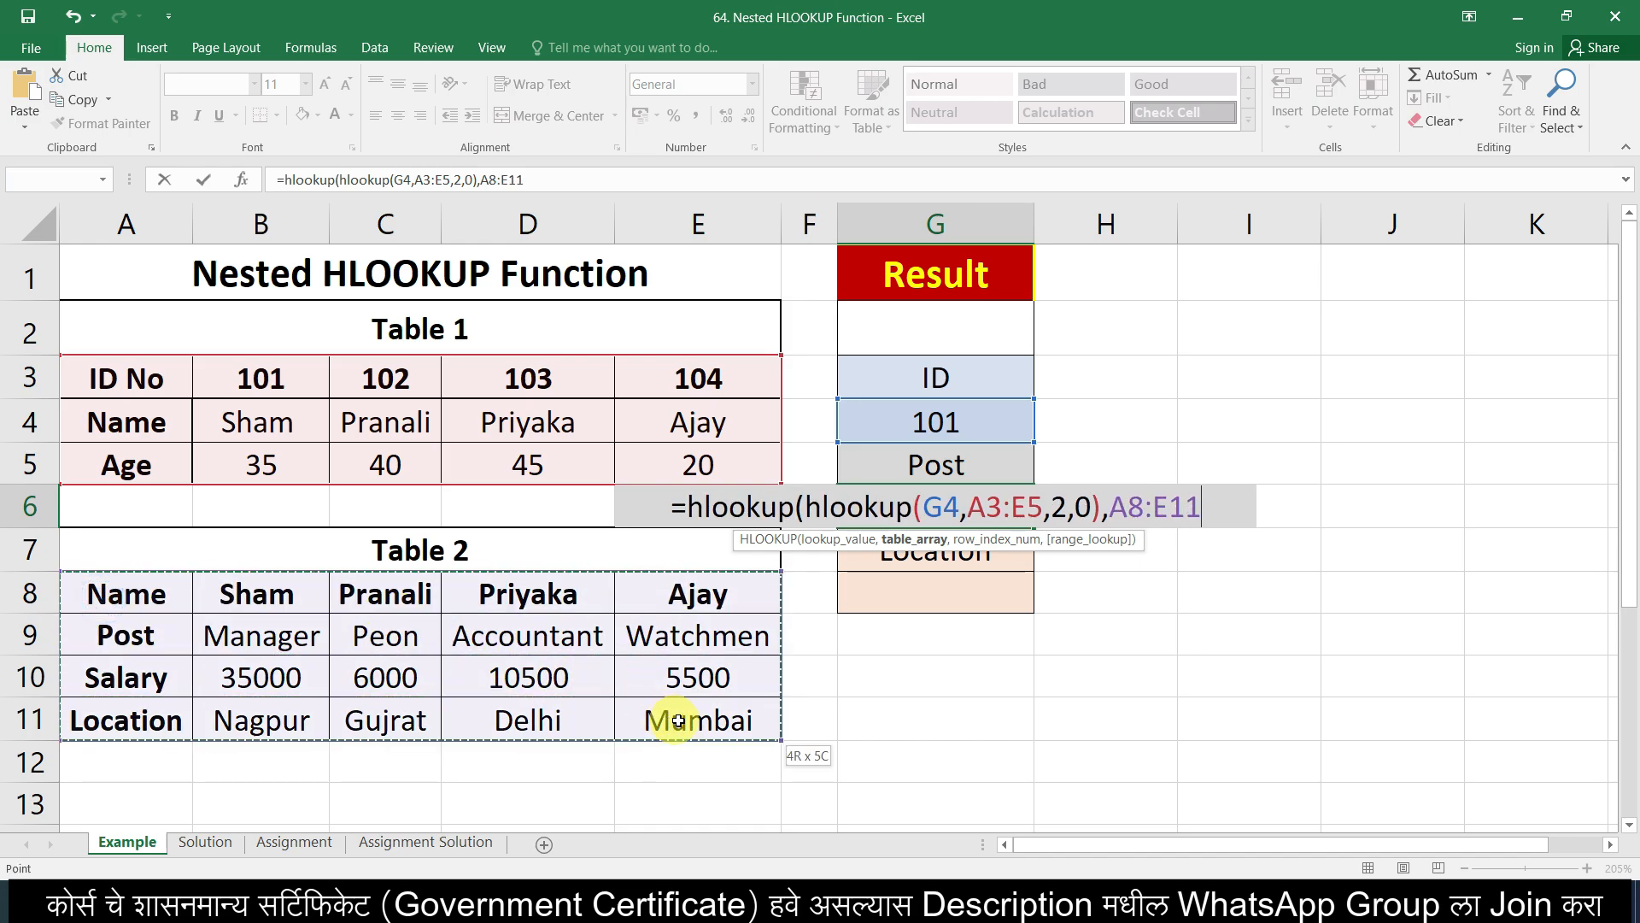
type(",")
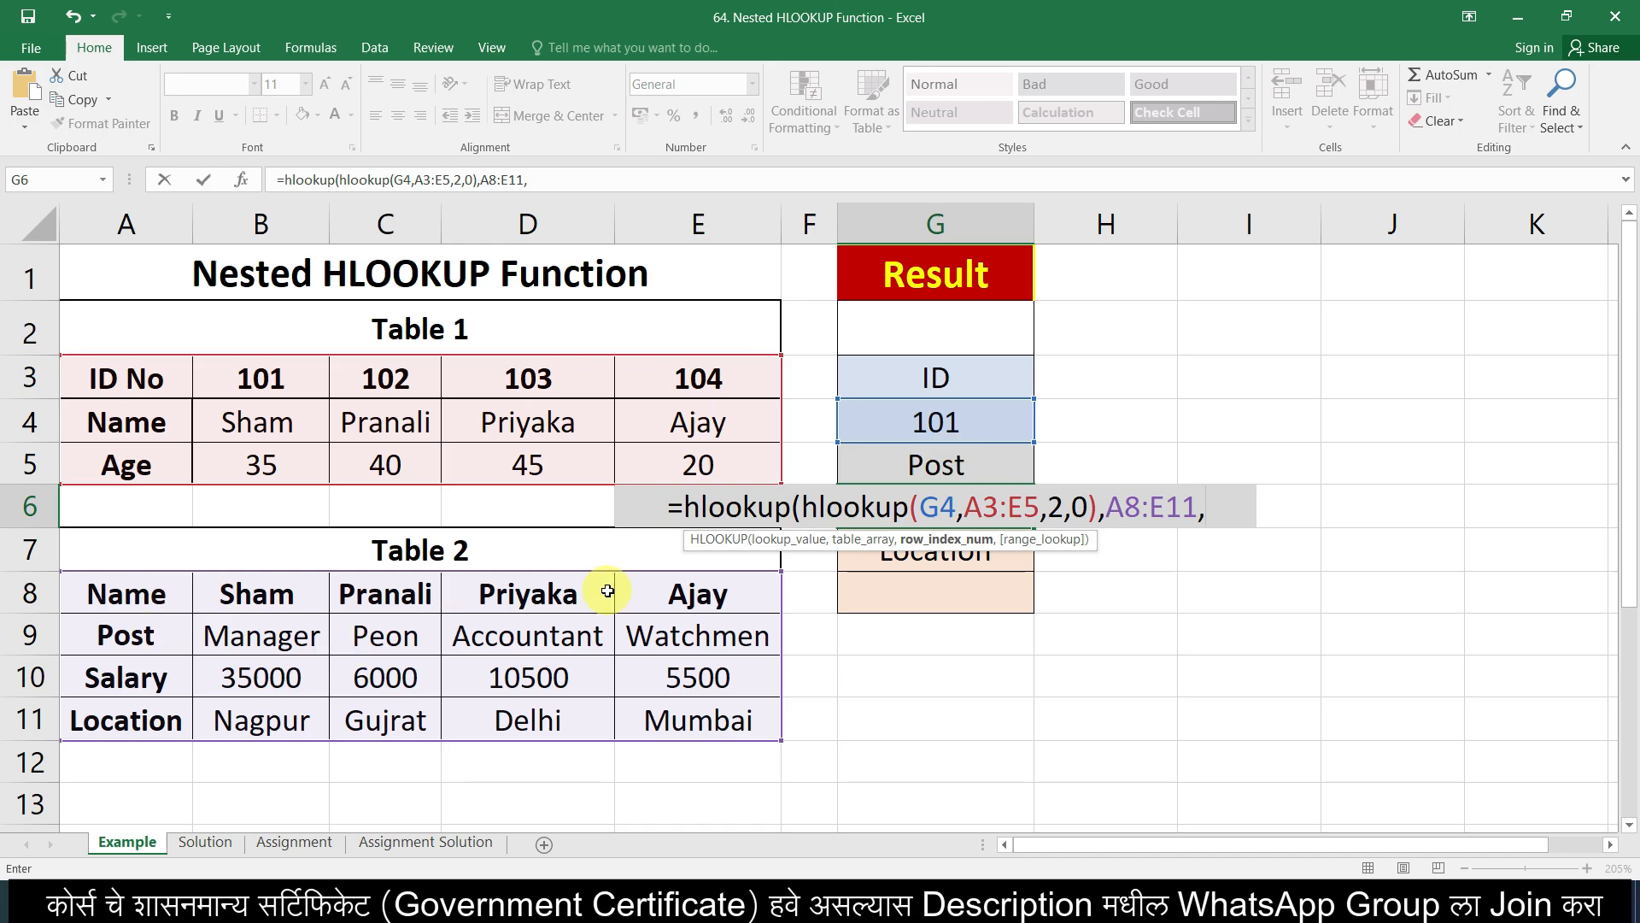
type("2,0")
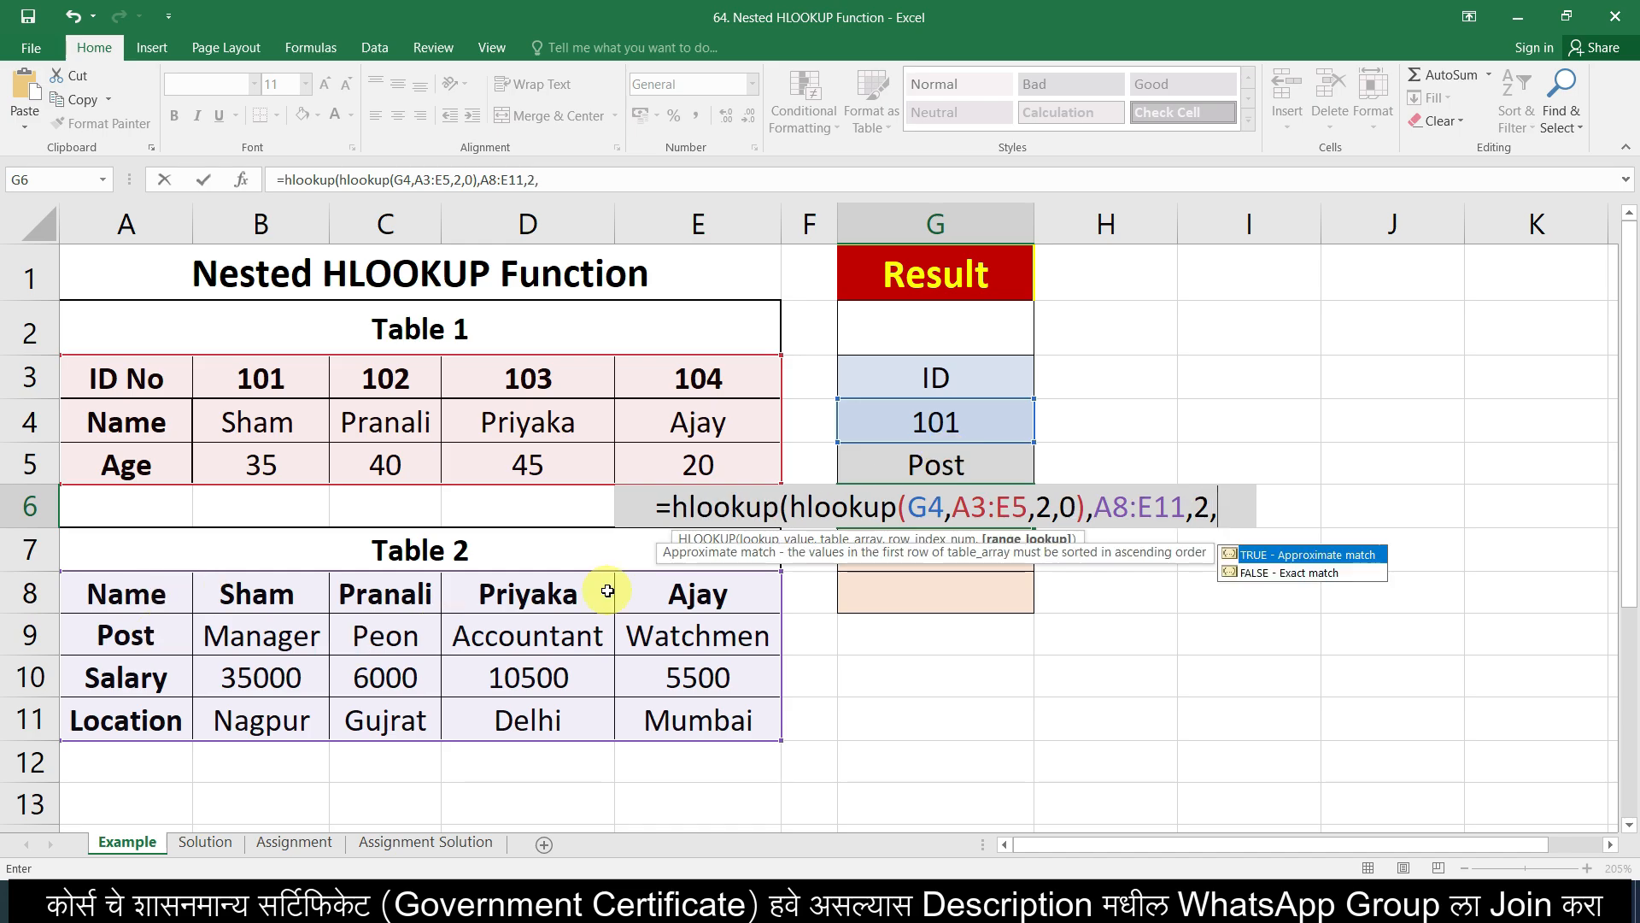
type(")")
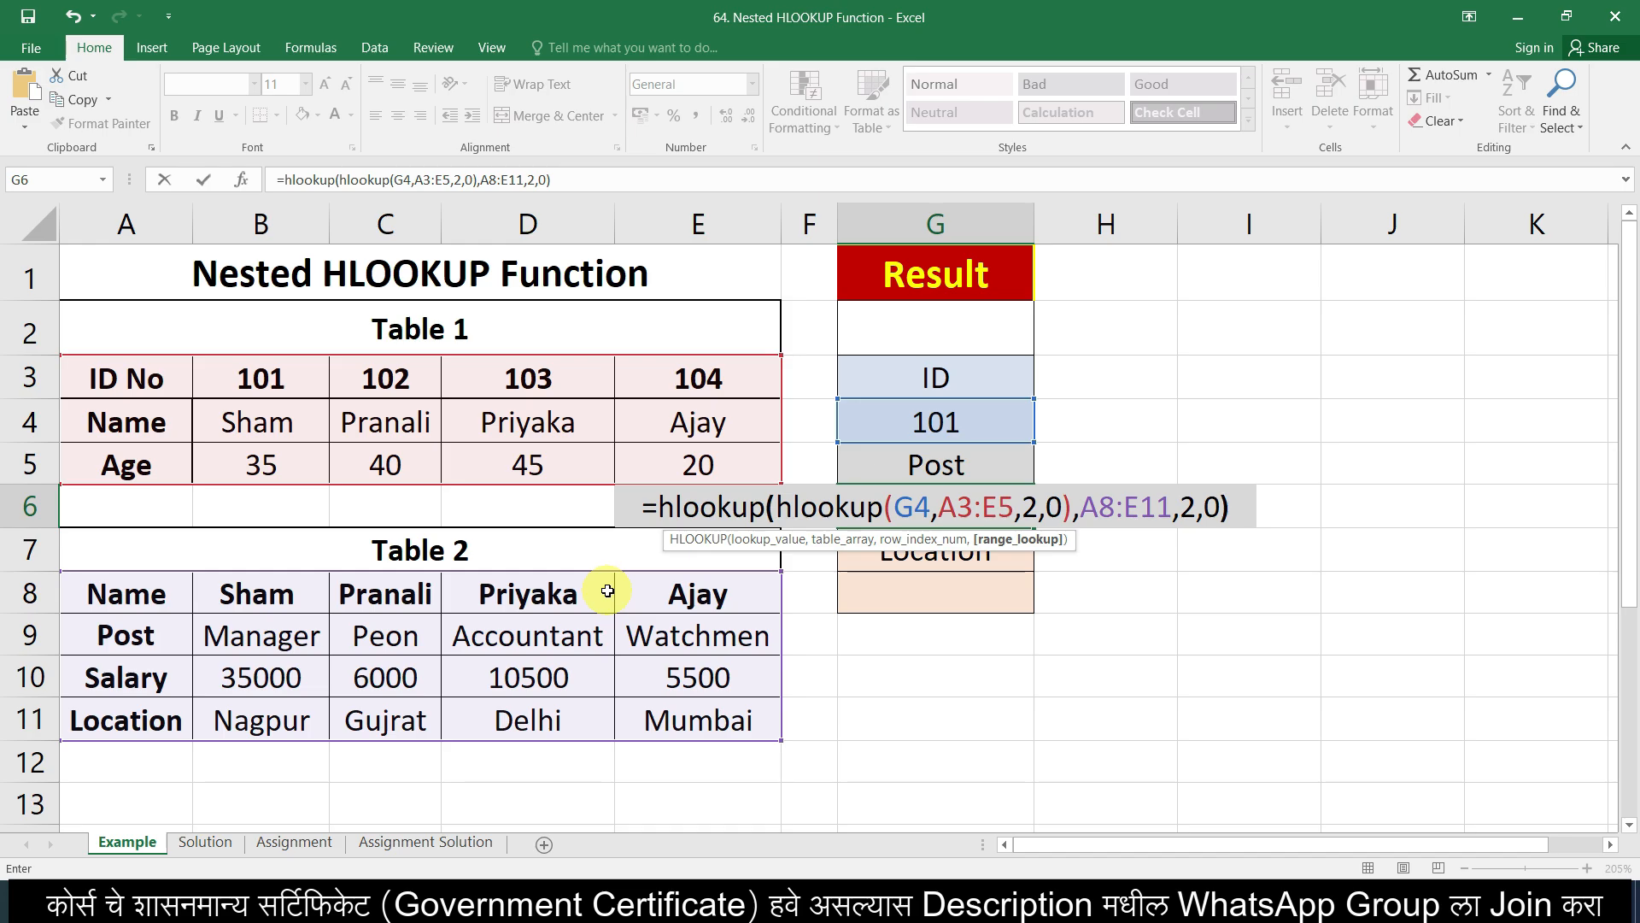
key("Return")
left_click(983, 517)
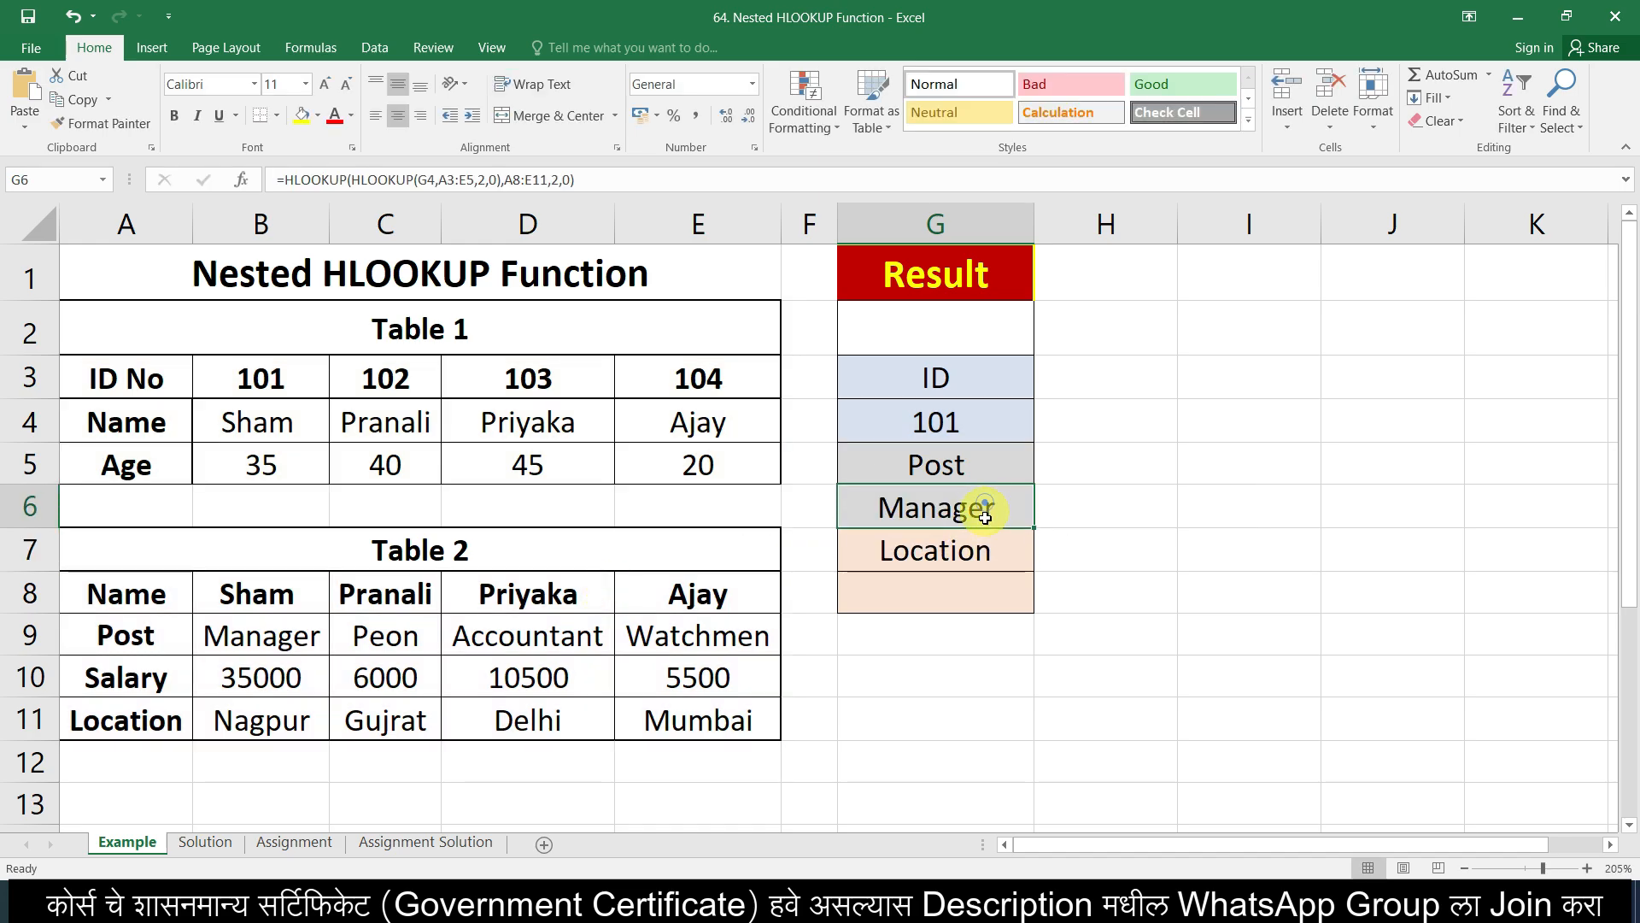
- Begin a nested HLOOKUP in G8 under Location, with inner lookup value G4, table A3:E5, row 2 and match argument 0
left_click(938, 584)
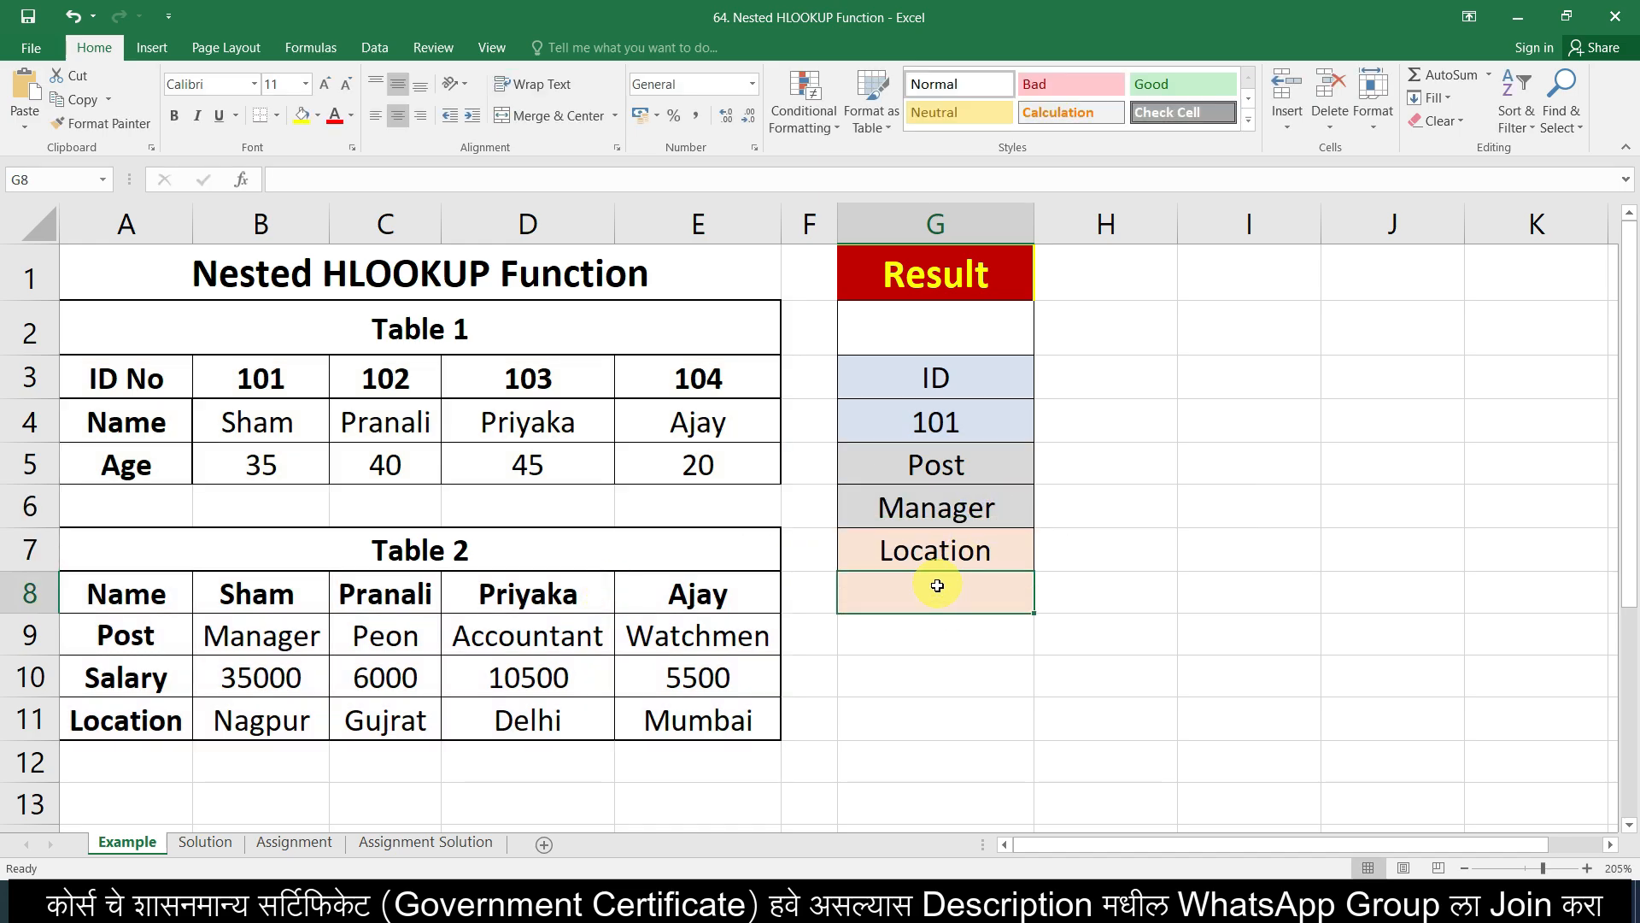
type("=")
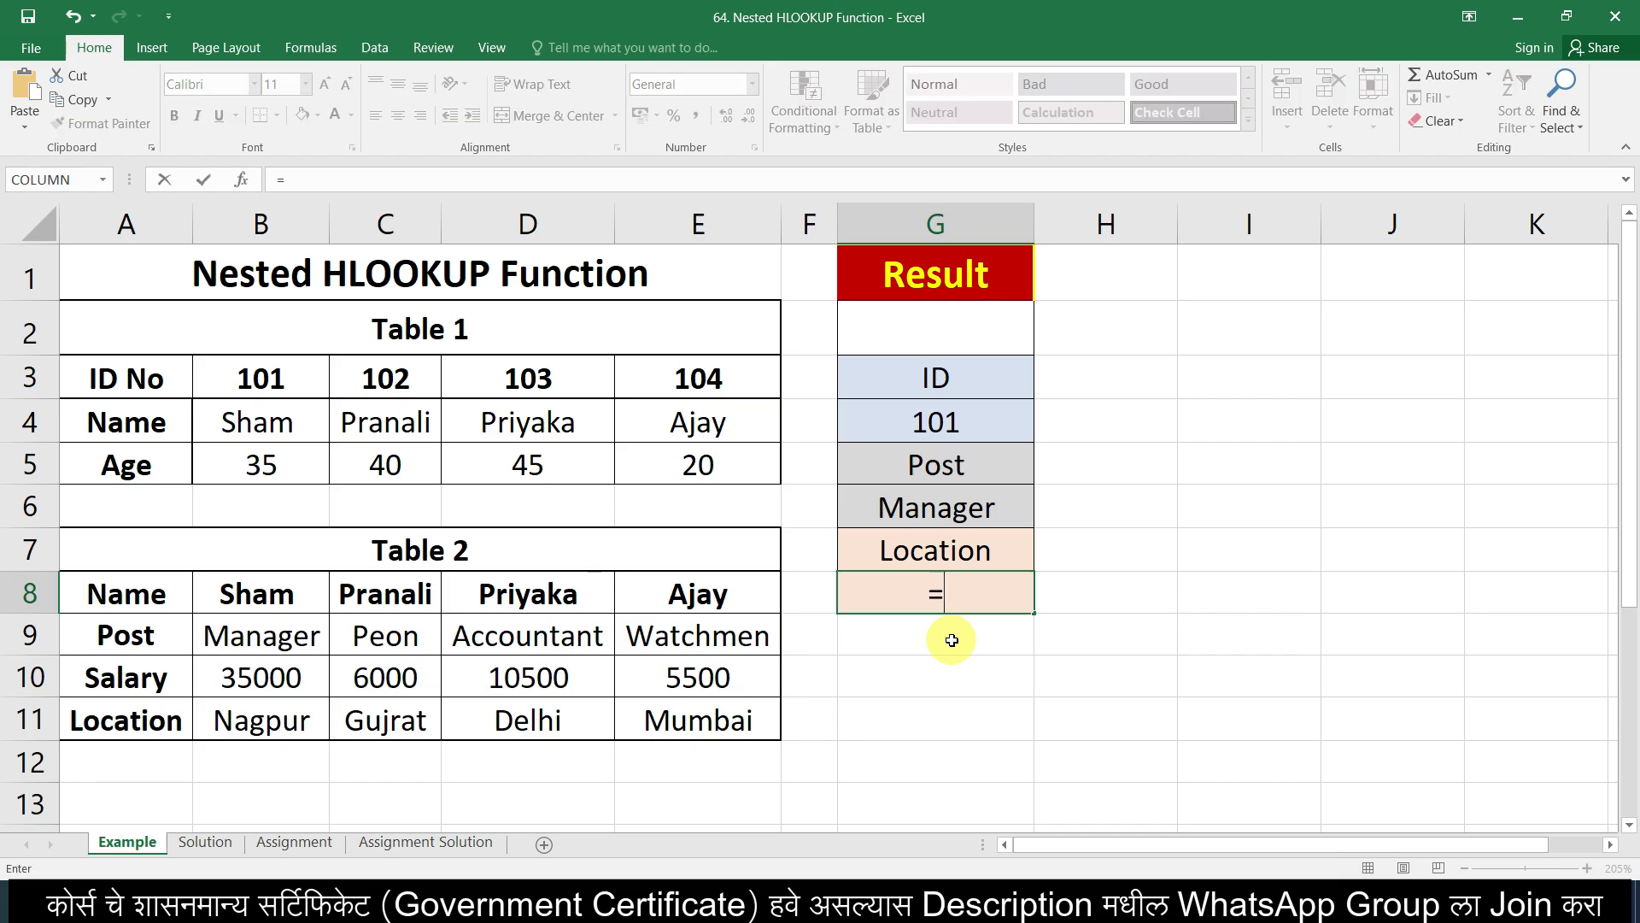
type("hlookup")
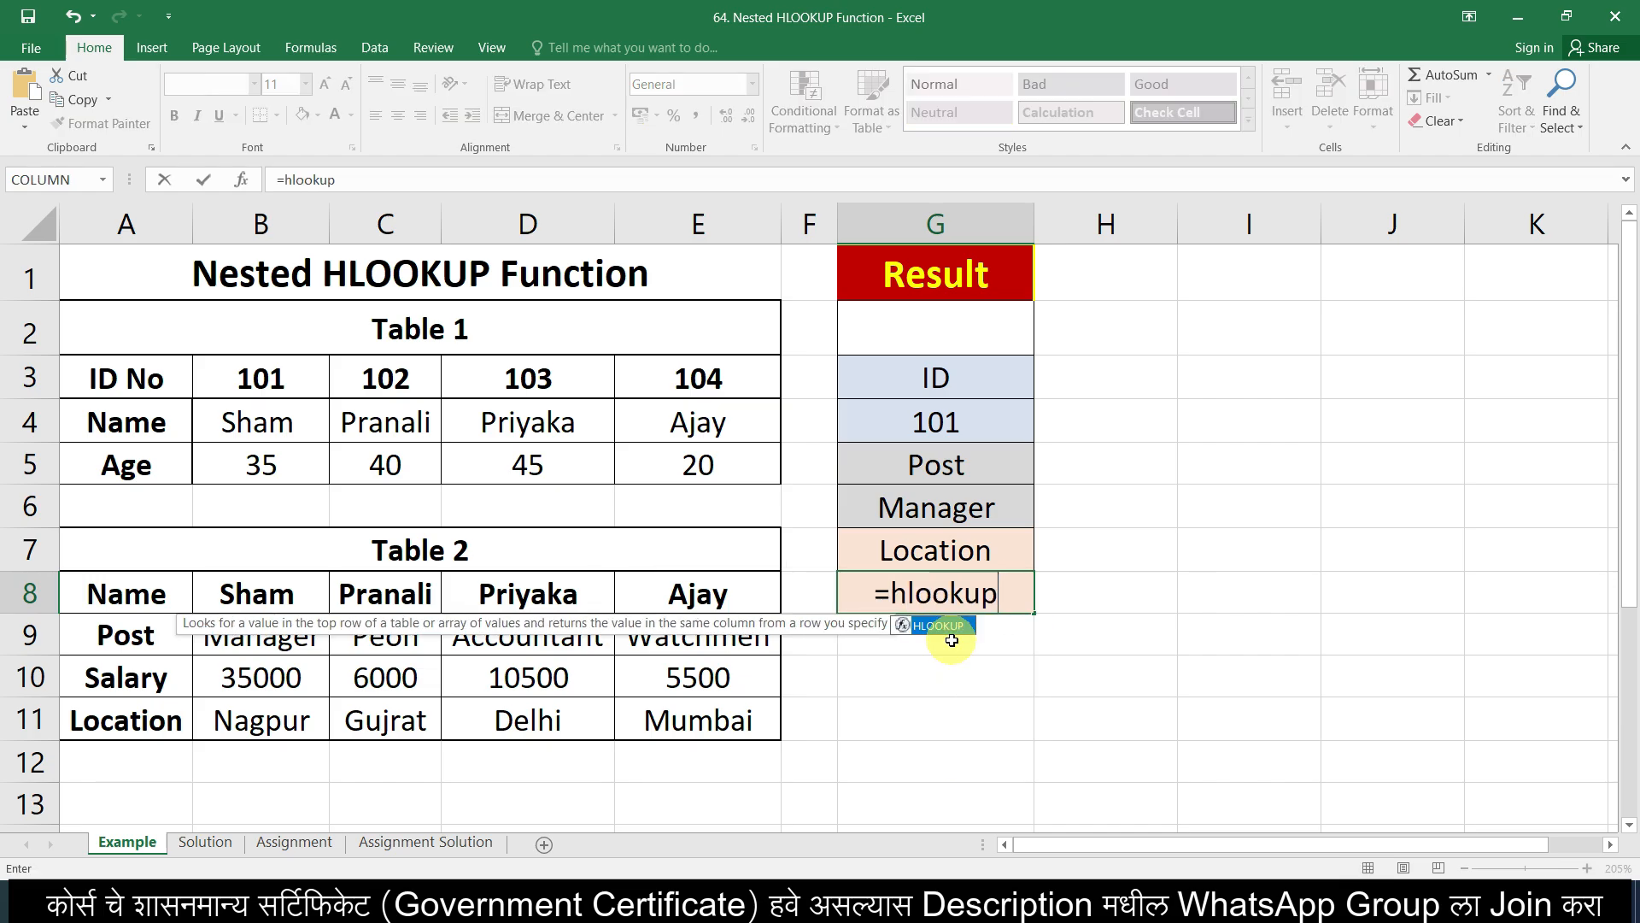
type("(")
type("hlooku")
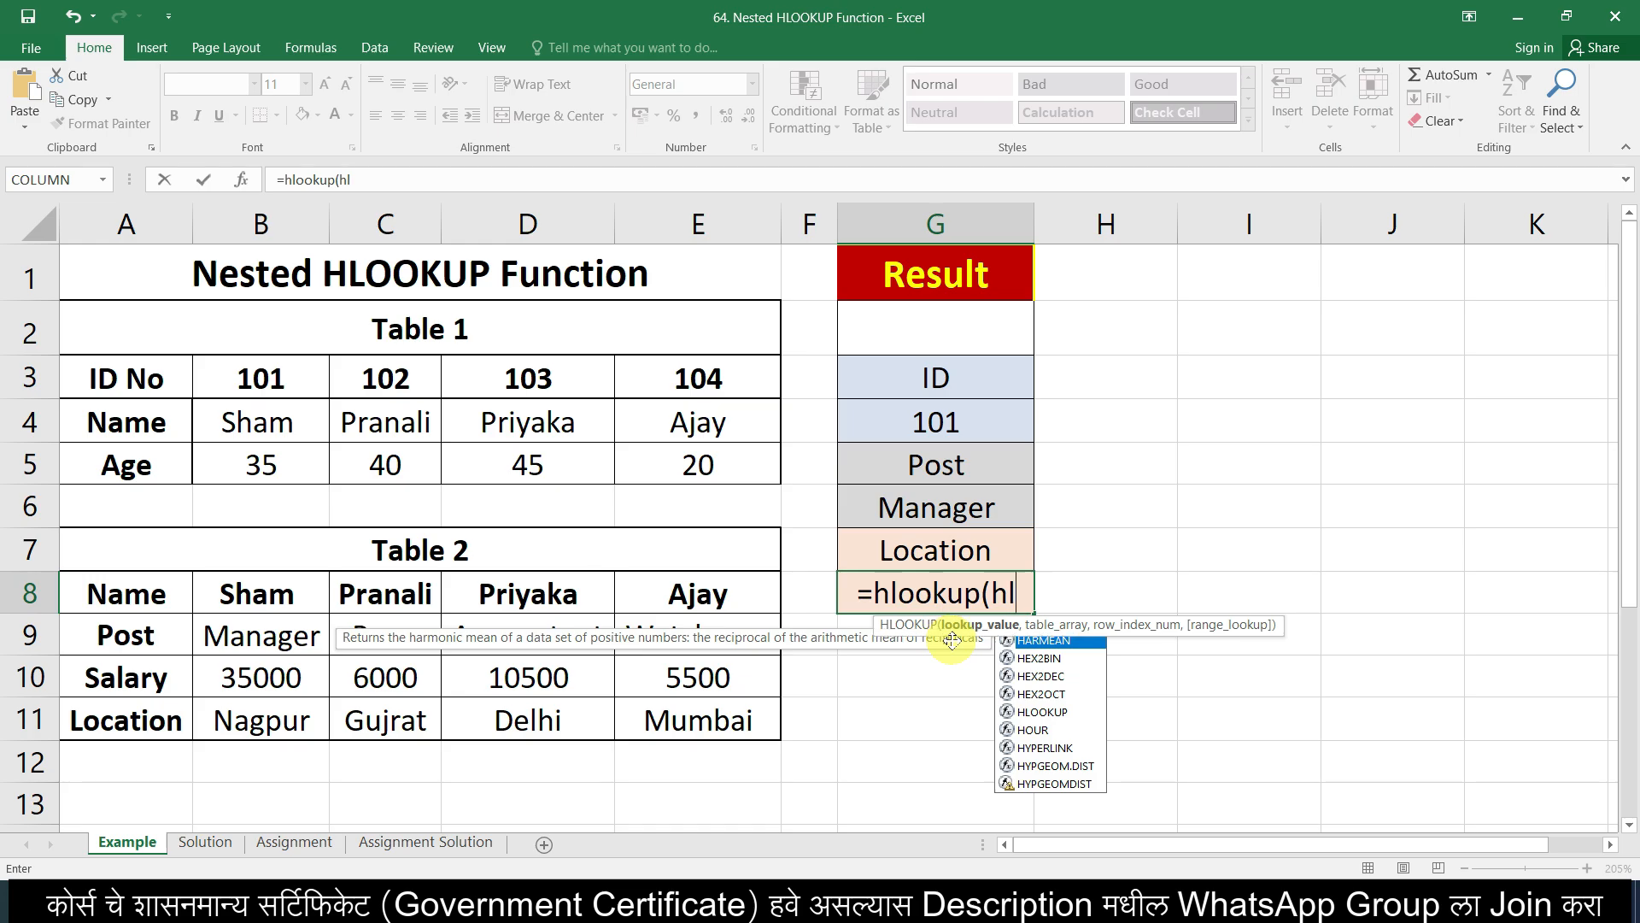
type("p(")
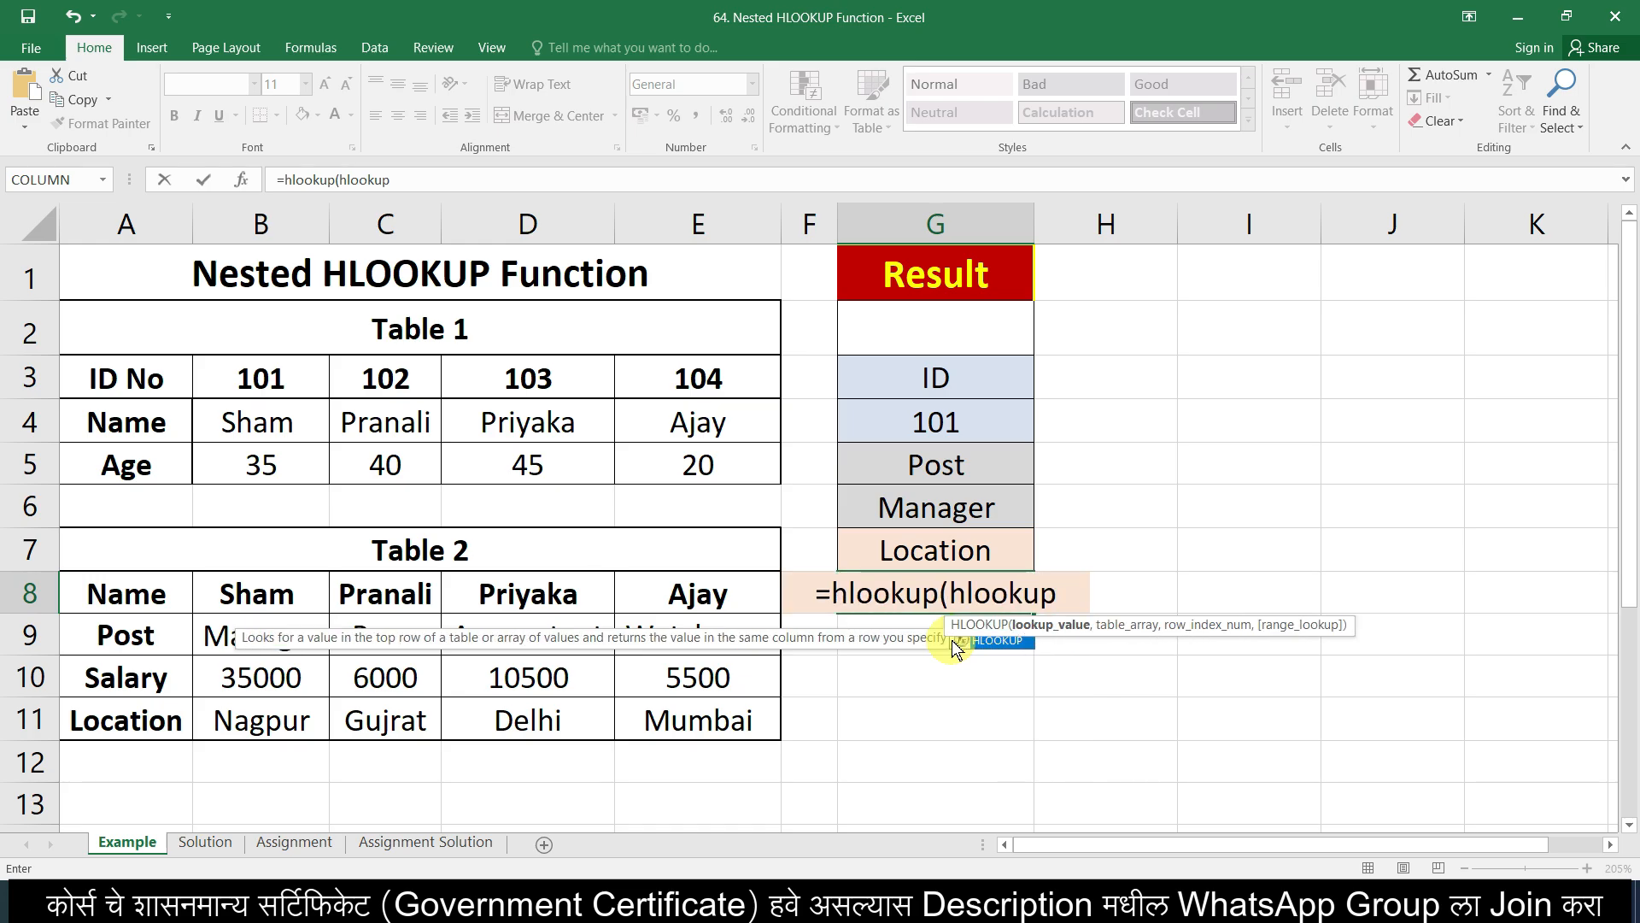
left_click(920, 425)
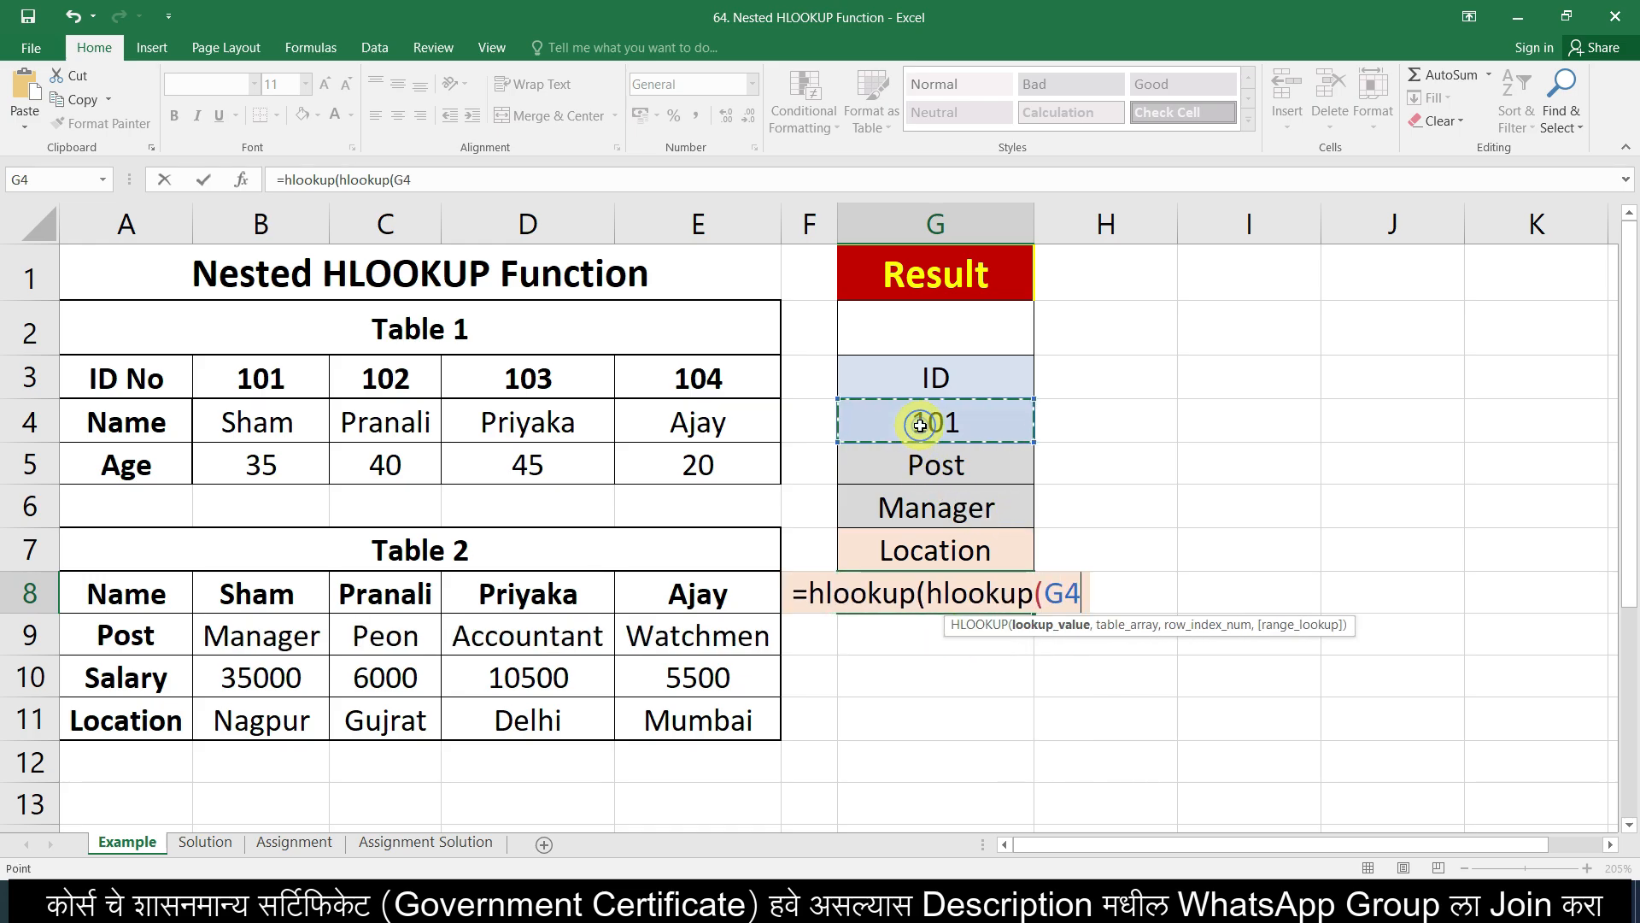
type(",")
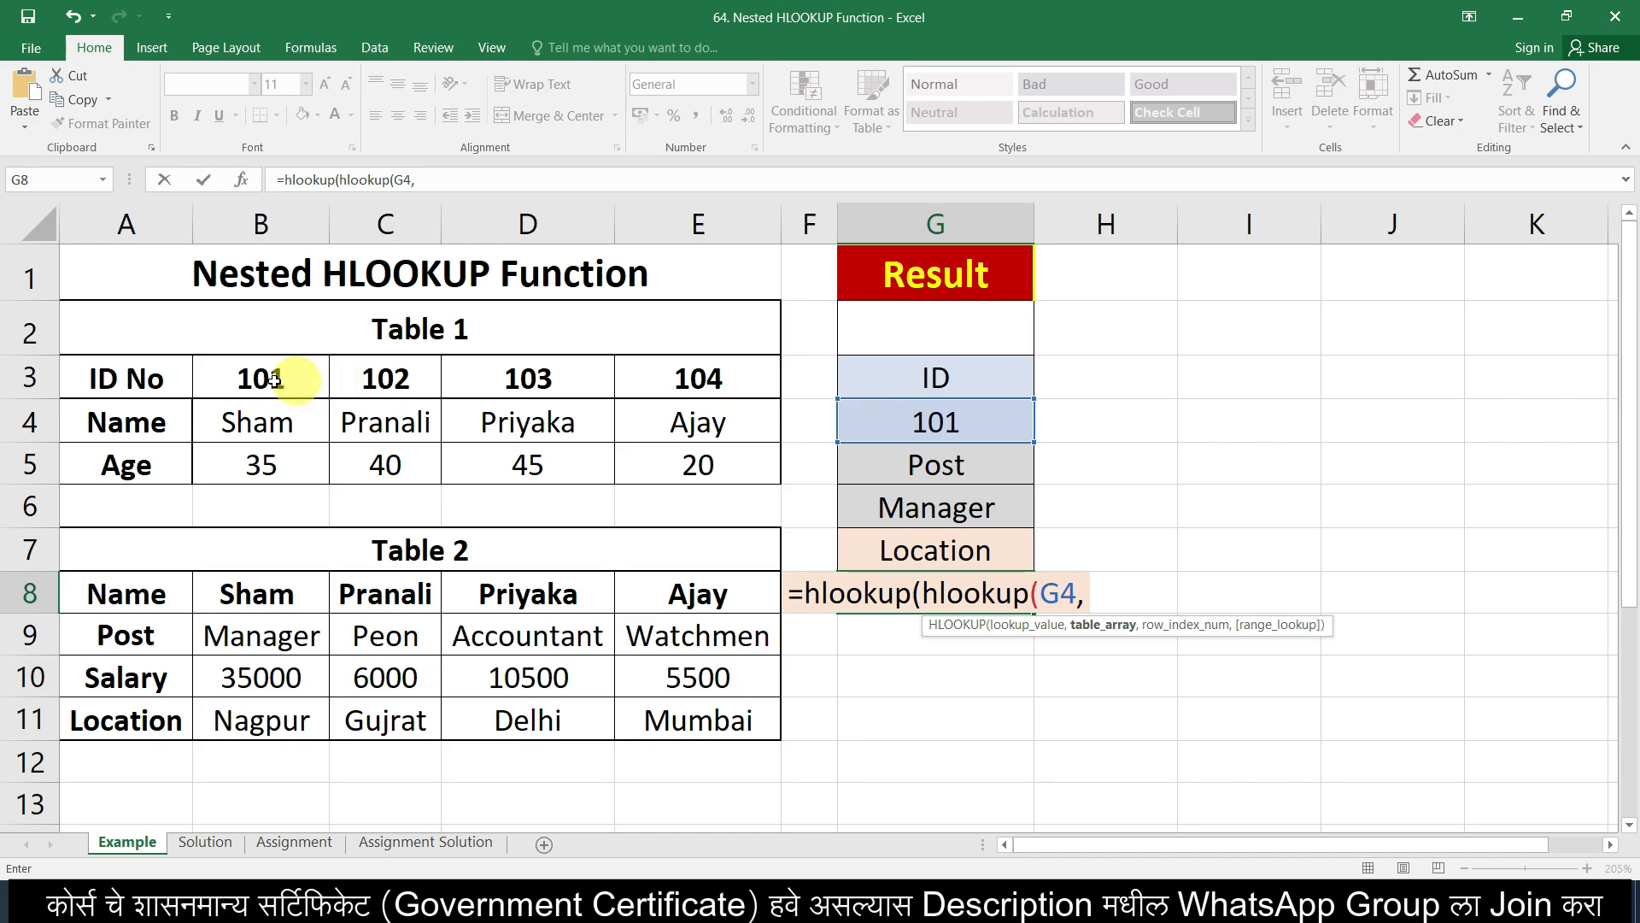
left_click_drag(125, 373, 701, 459)
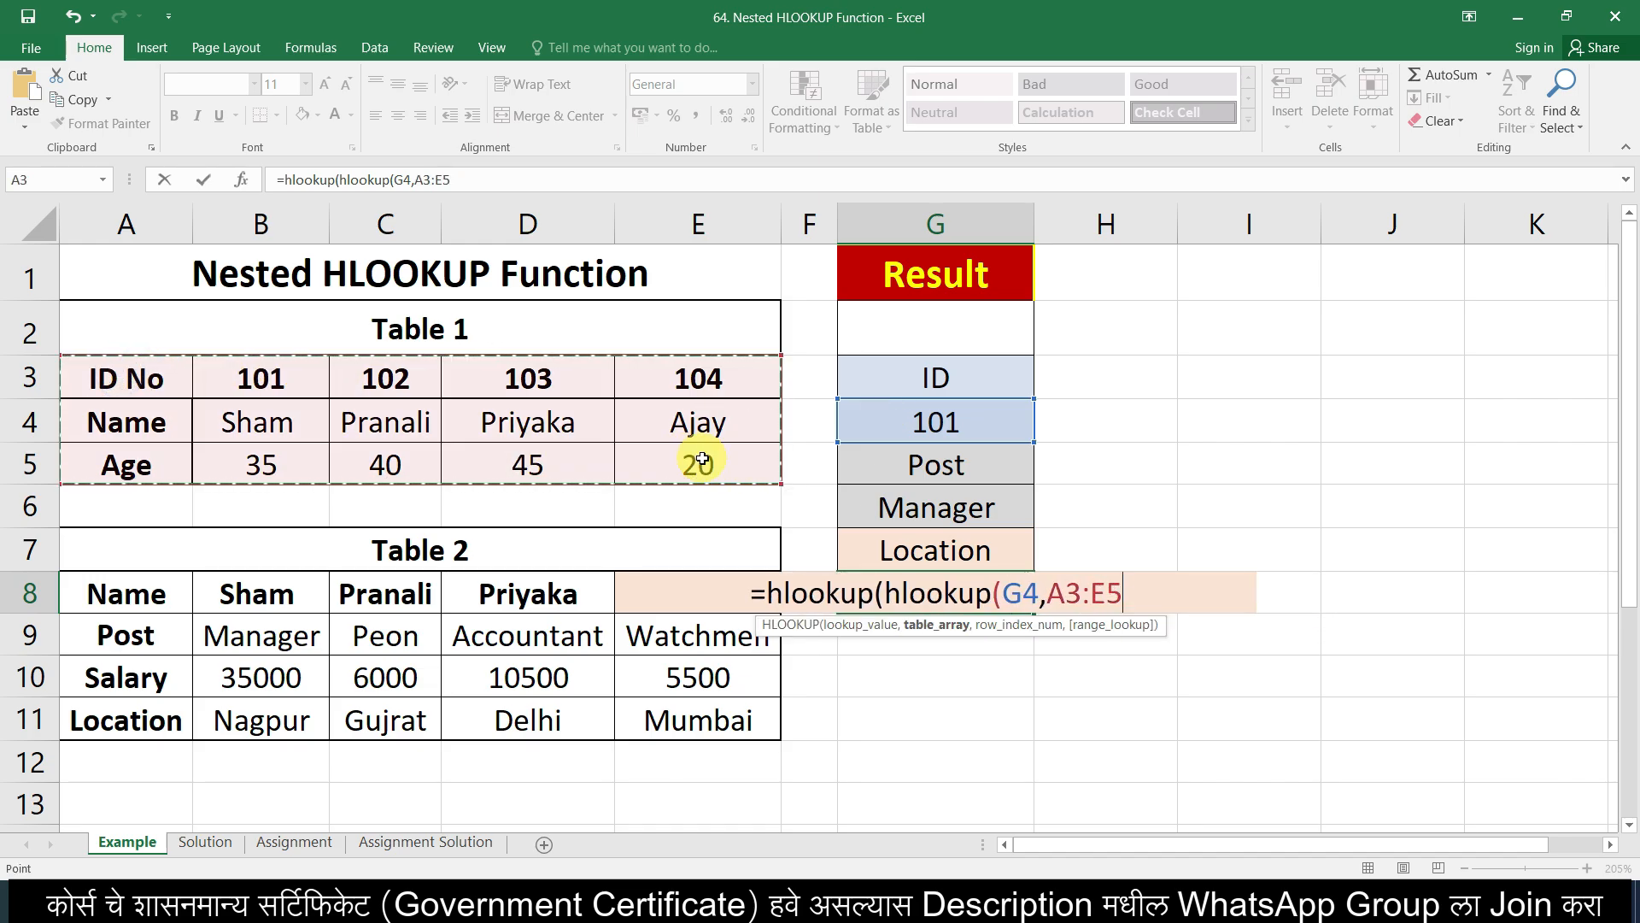
type(",")
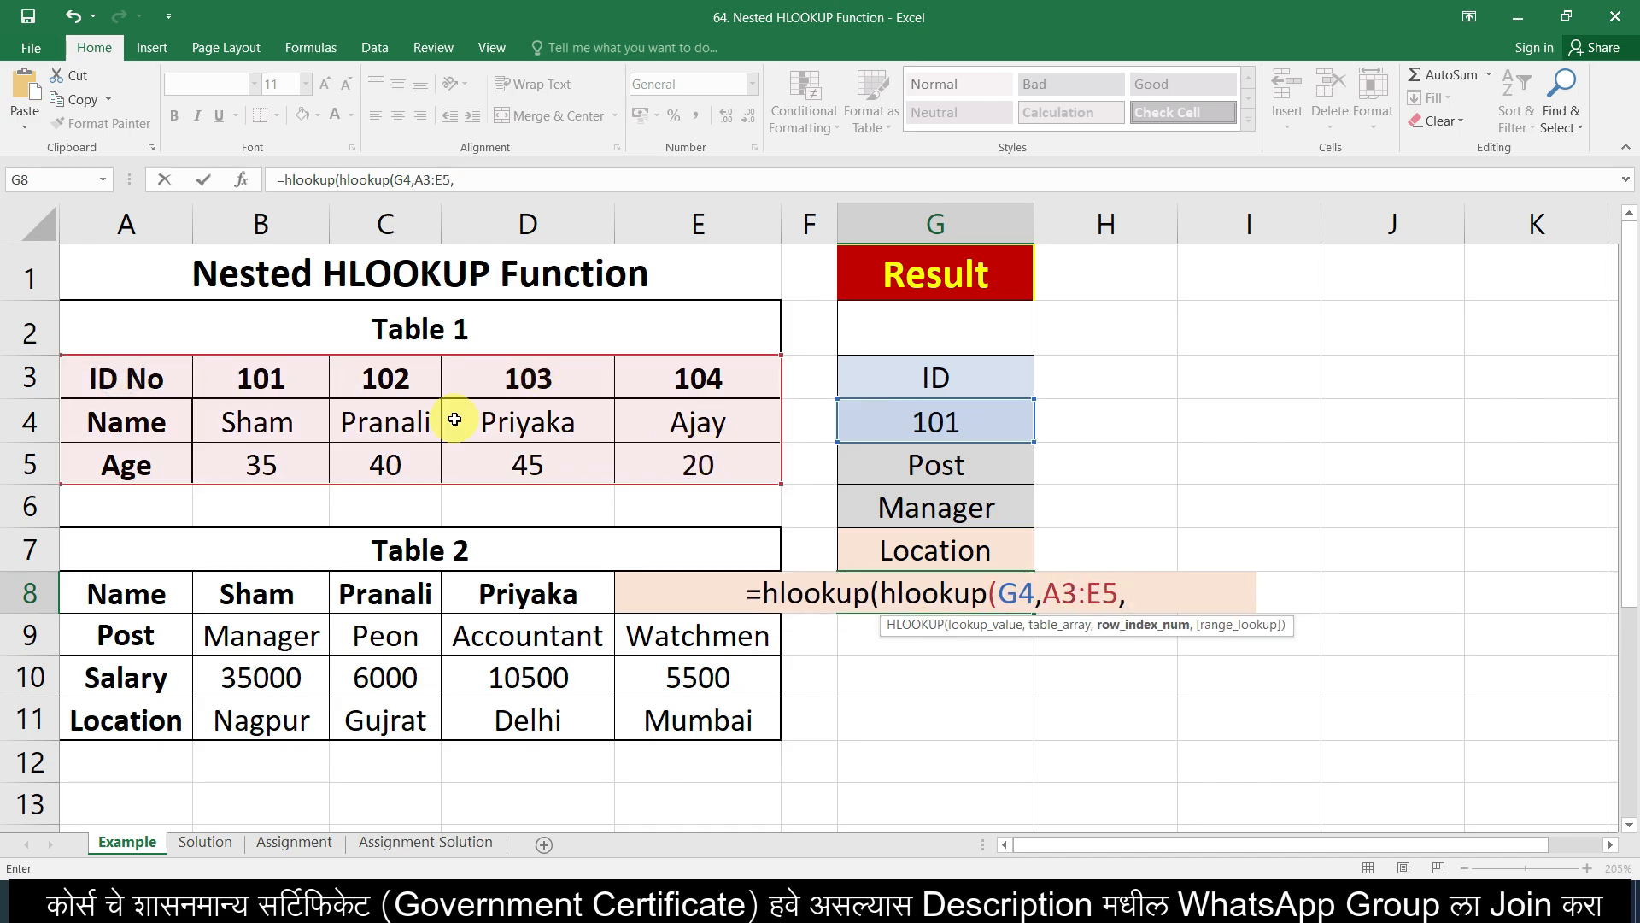
type("2")
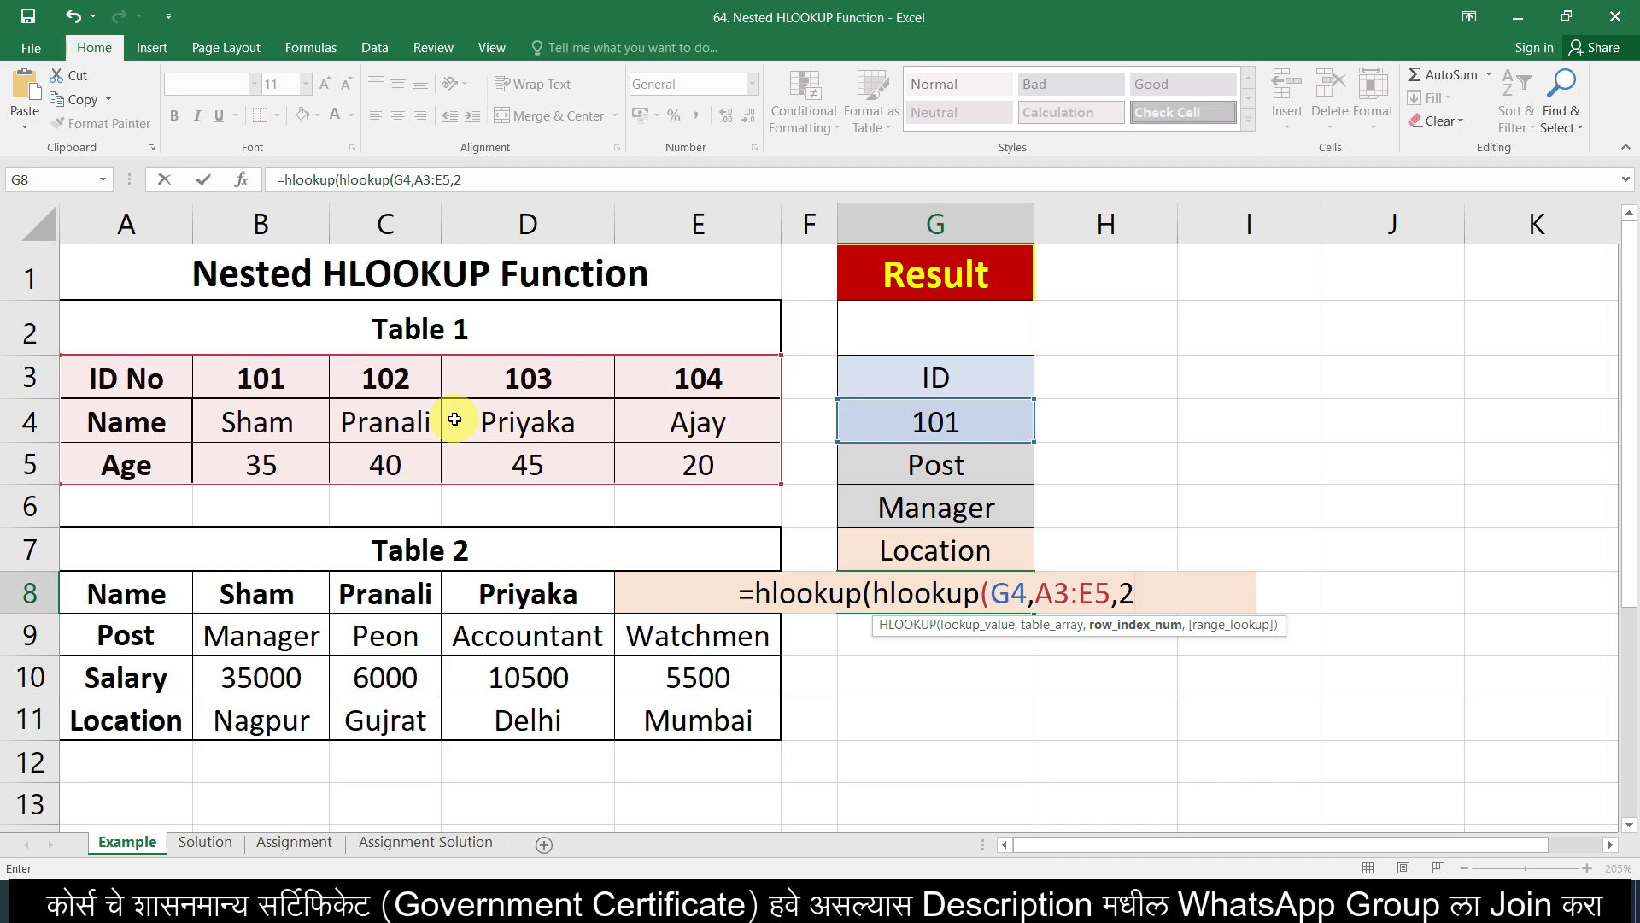
type(",")
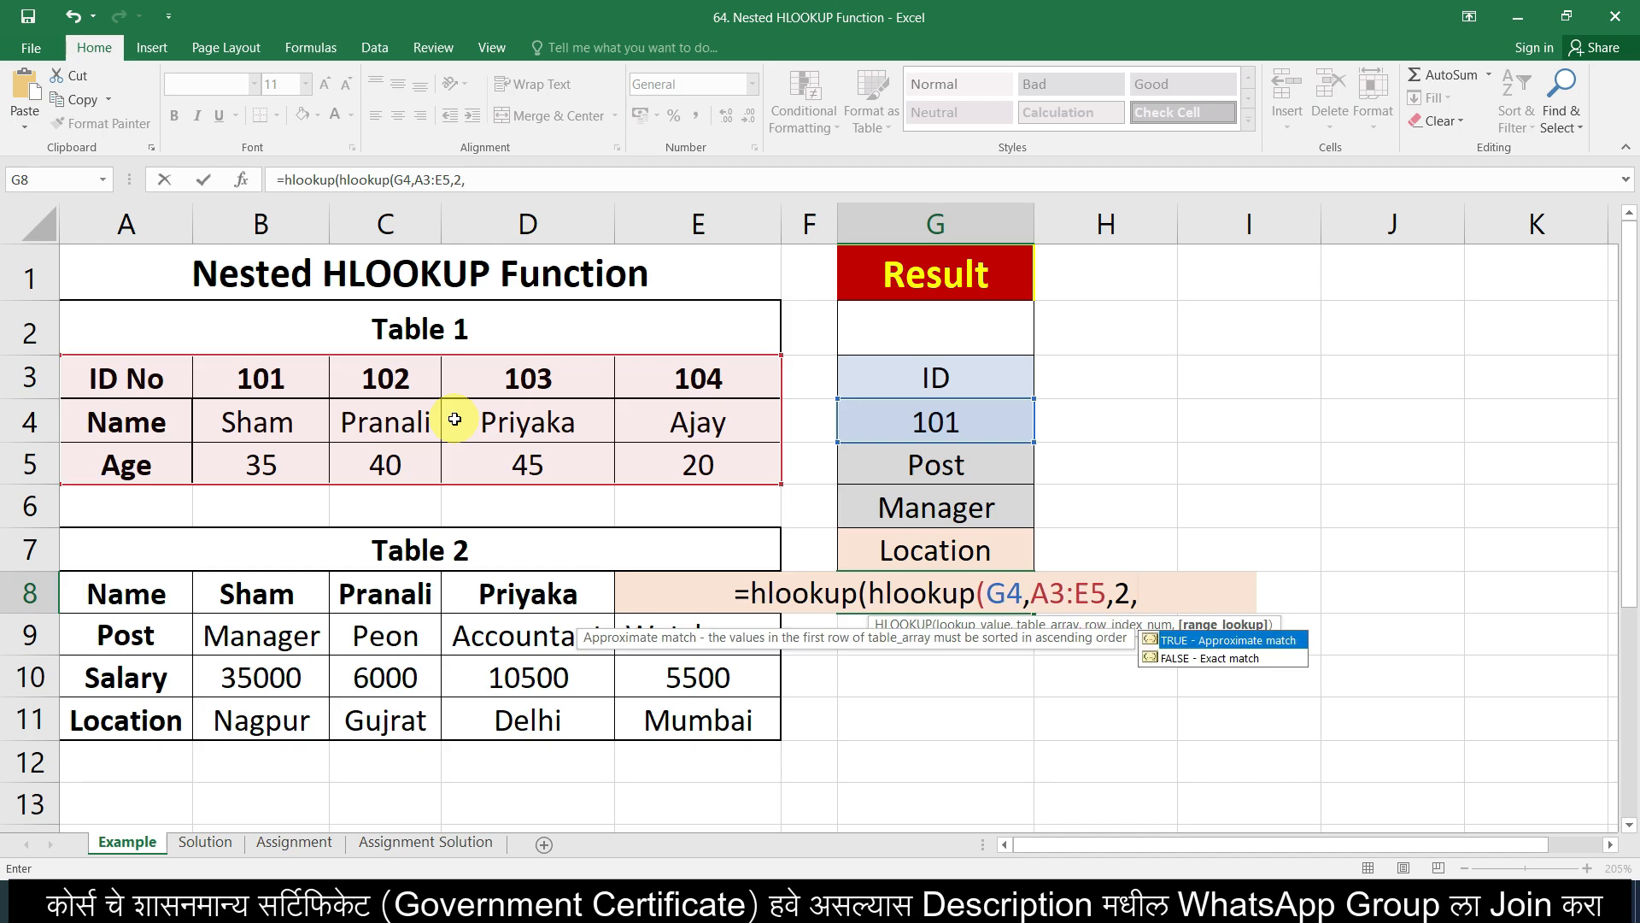
type("0)")
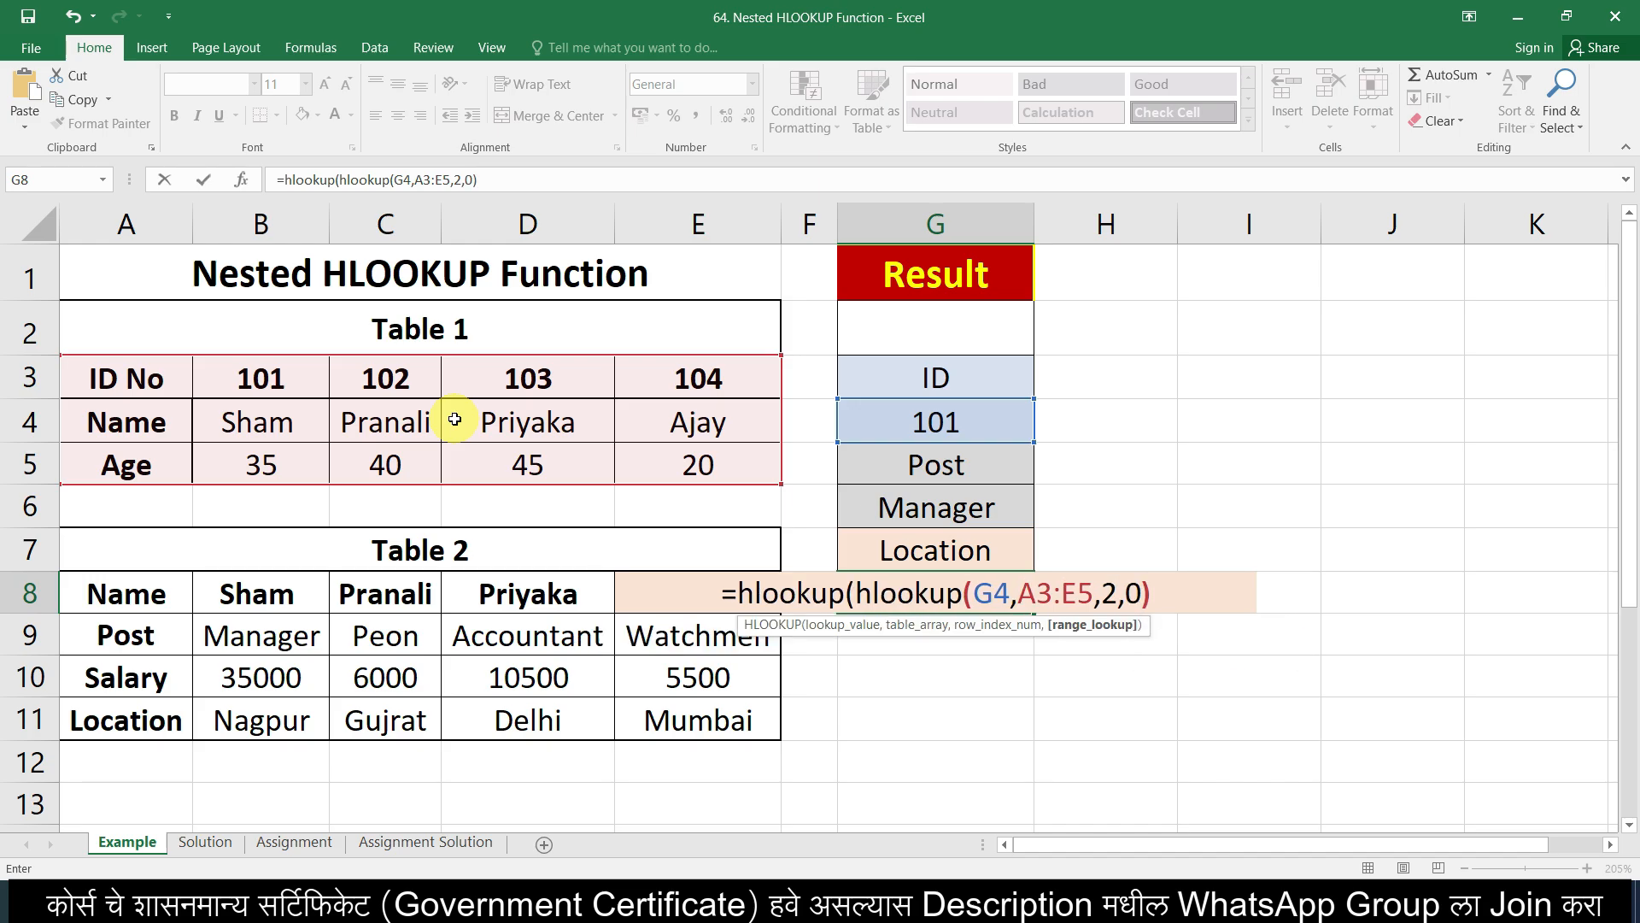
- Complete the outer HLOOKUP in G8 with table A8:E11, row index 4 and match argument 0, and enter the formula
type(",")
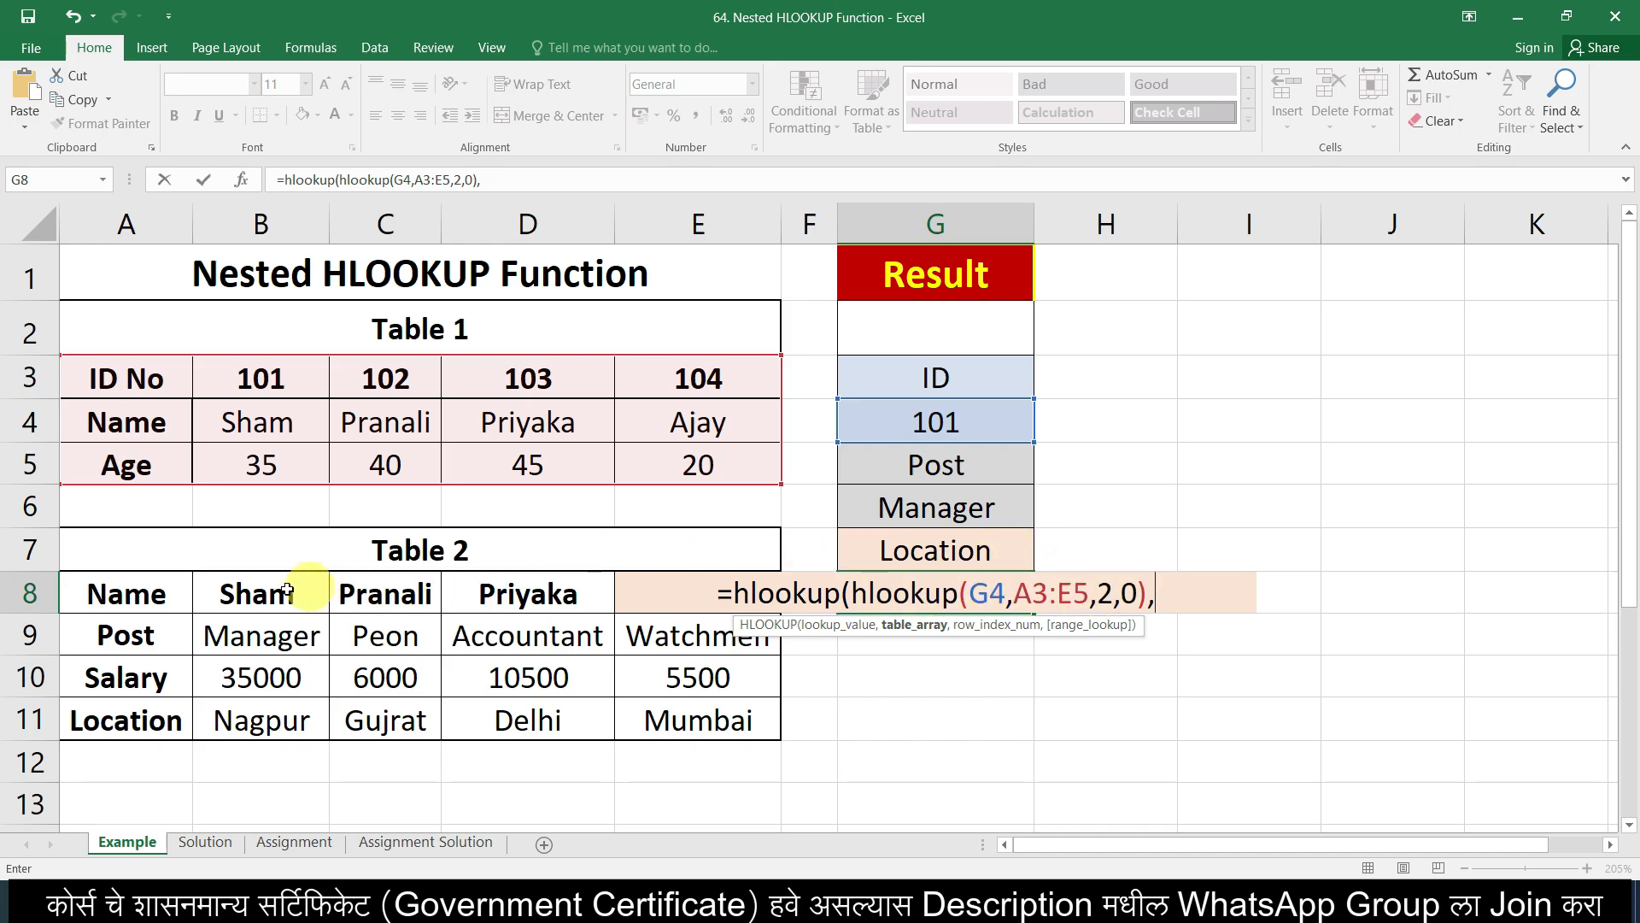
left_click_drag(140, 589, 657, 713)
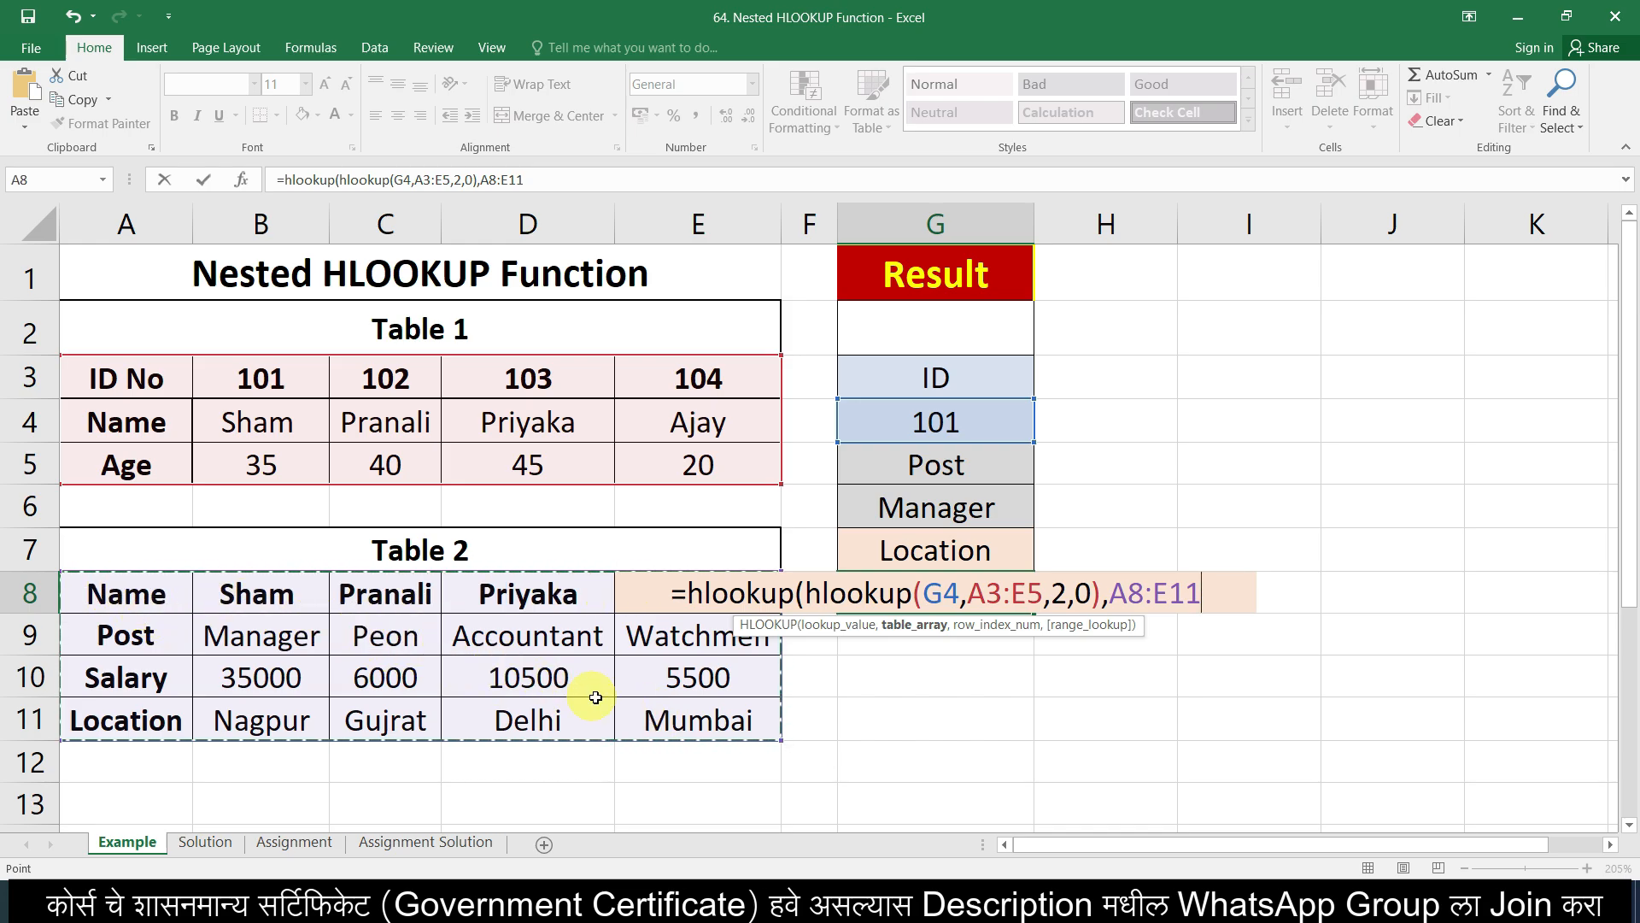
type(",")
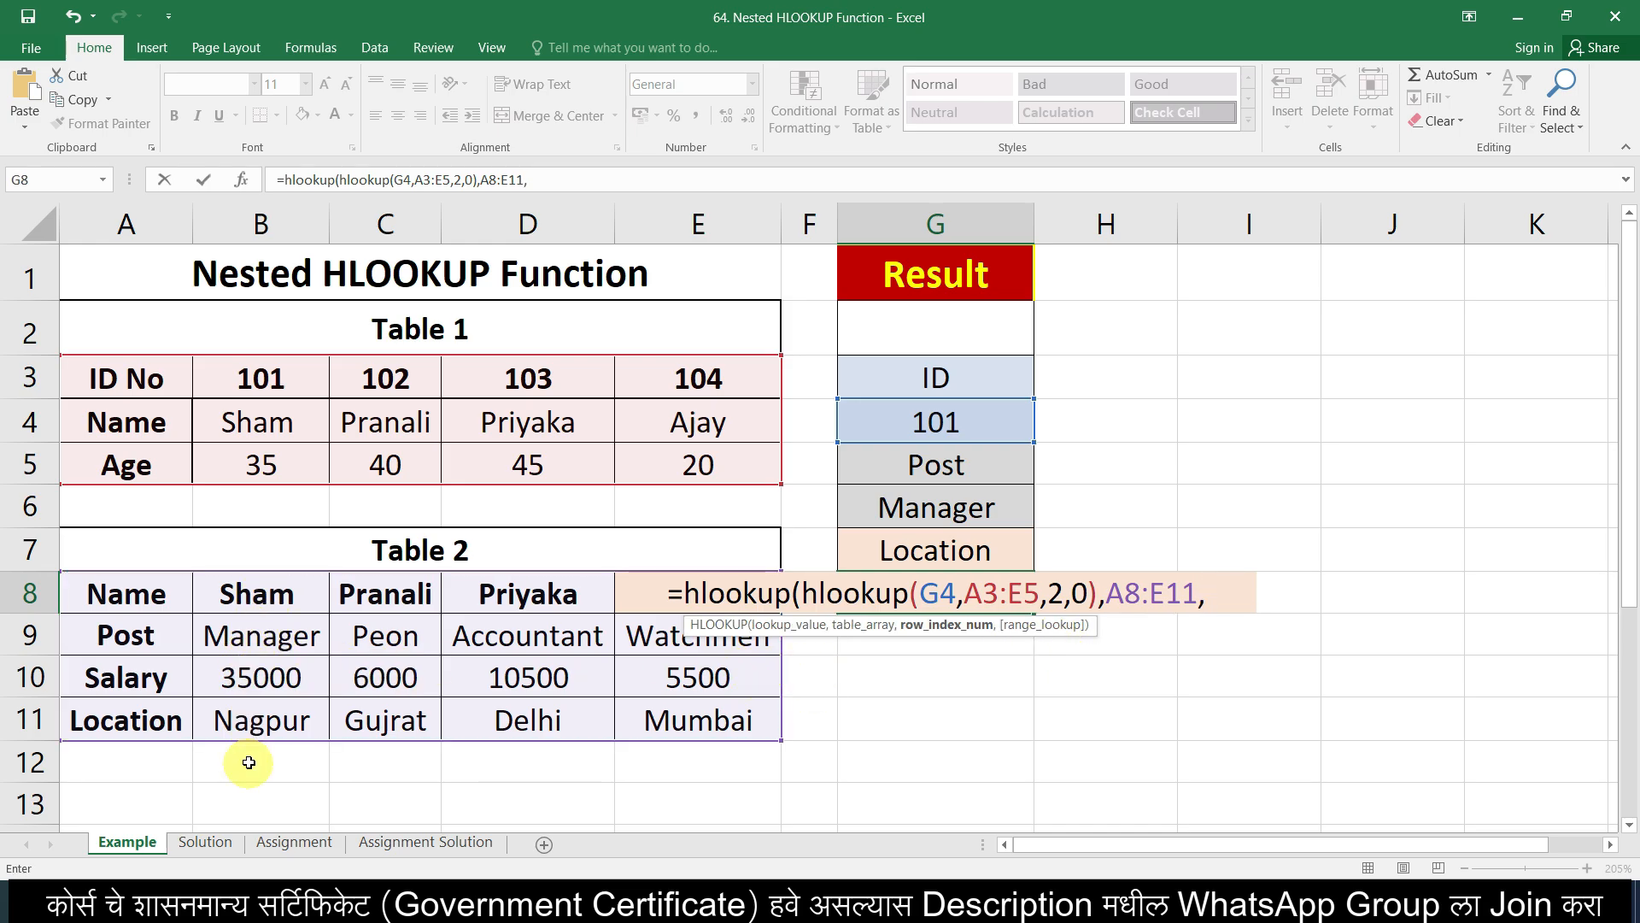
type("4,")
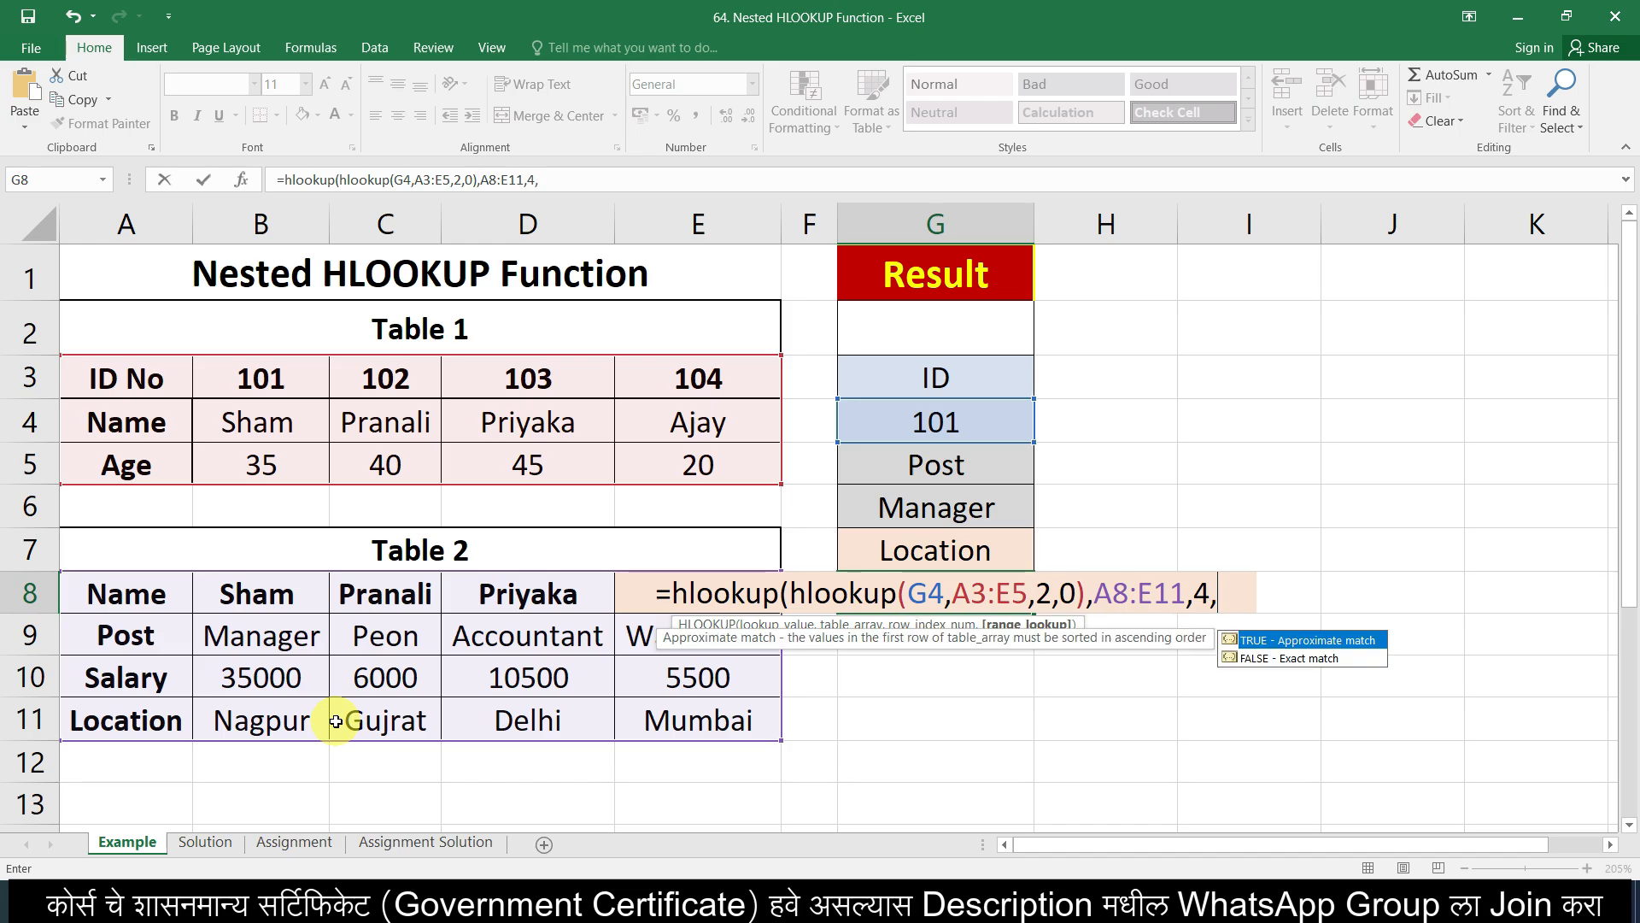
type("0)")
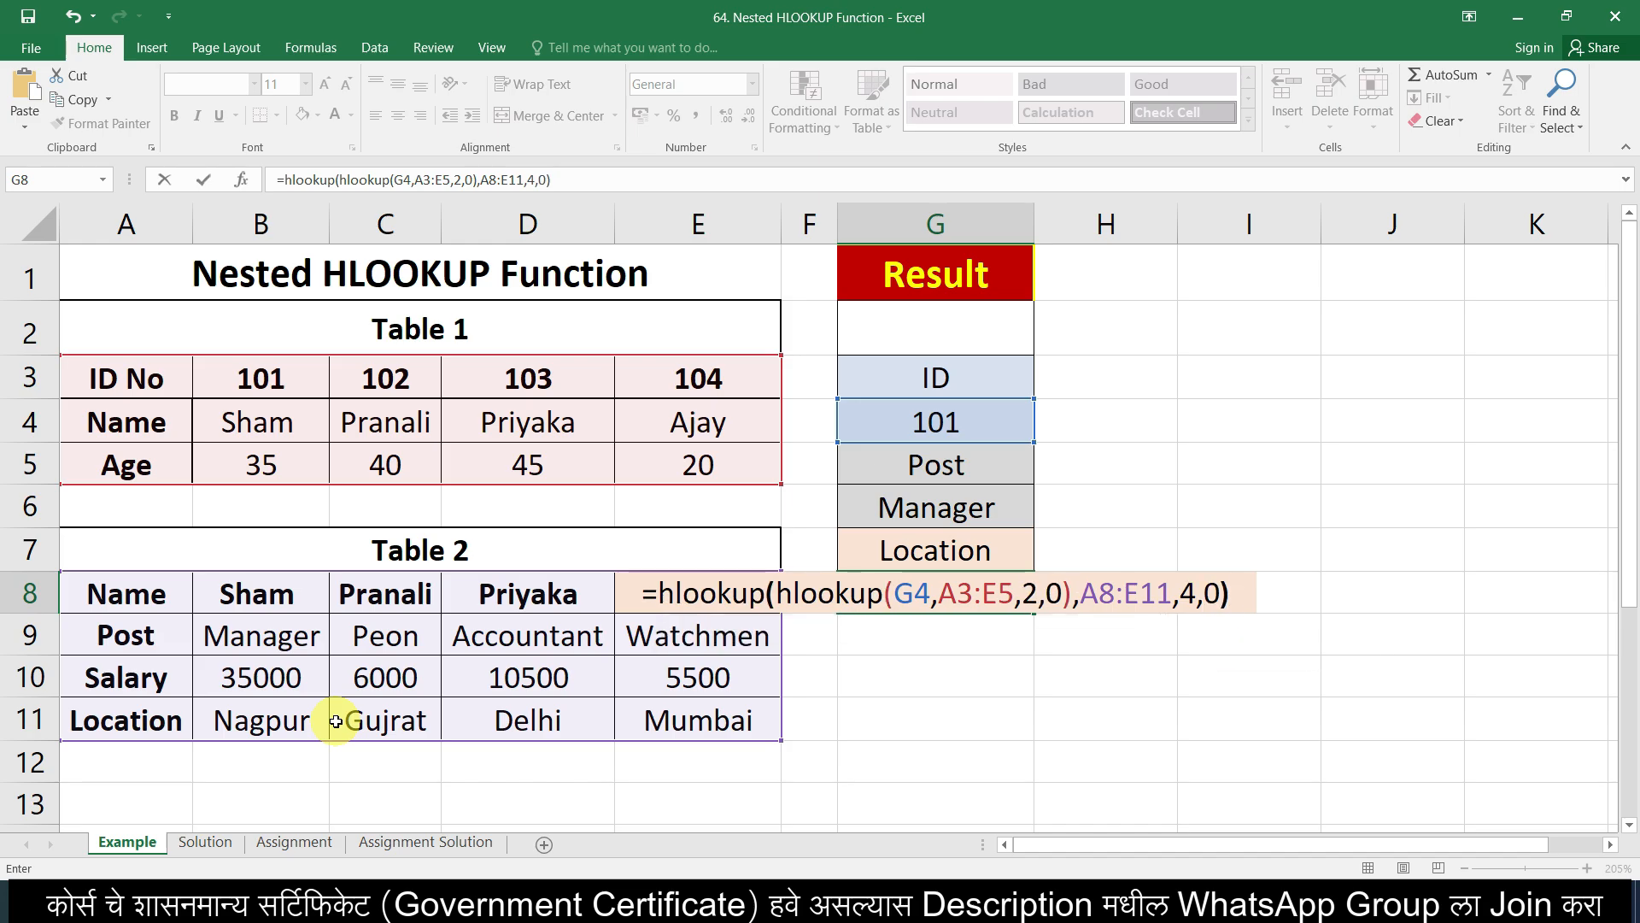
key("Return")
- Test the lookups by changing the ID in G4 to 102 and after that to 103
left_click(981, 422)
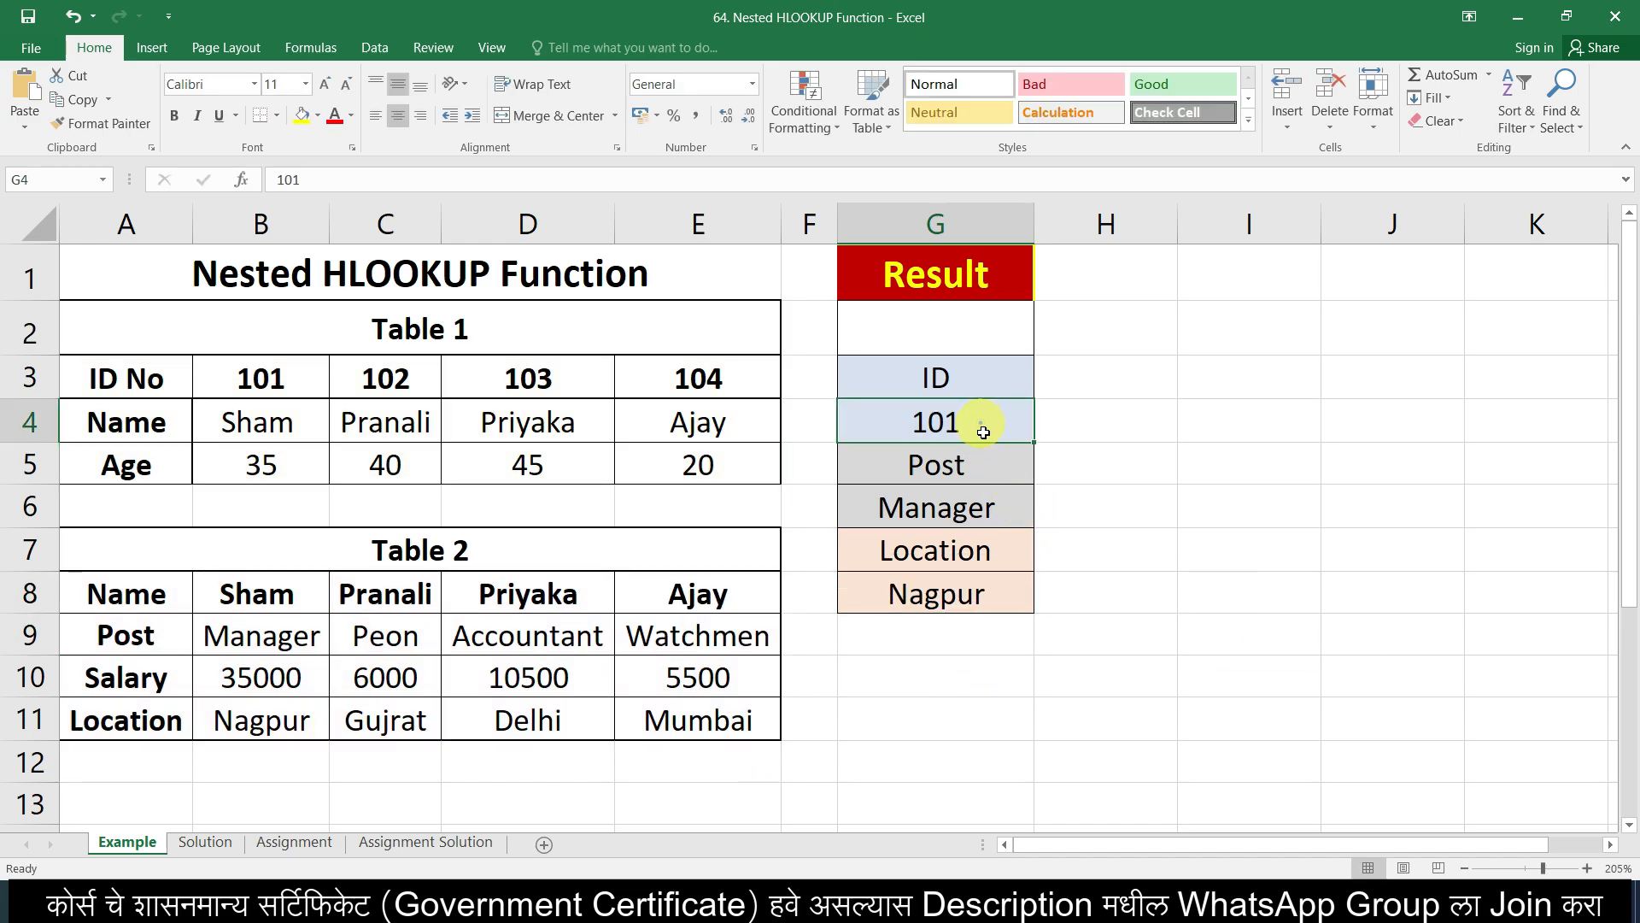
type("102")
key("Return")
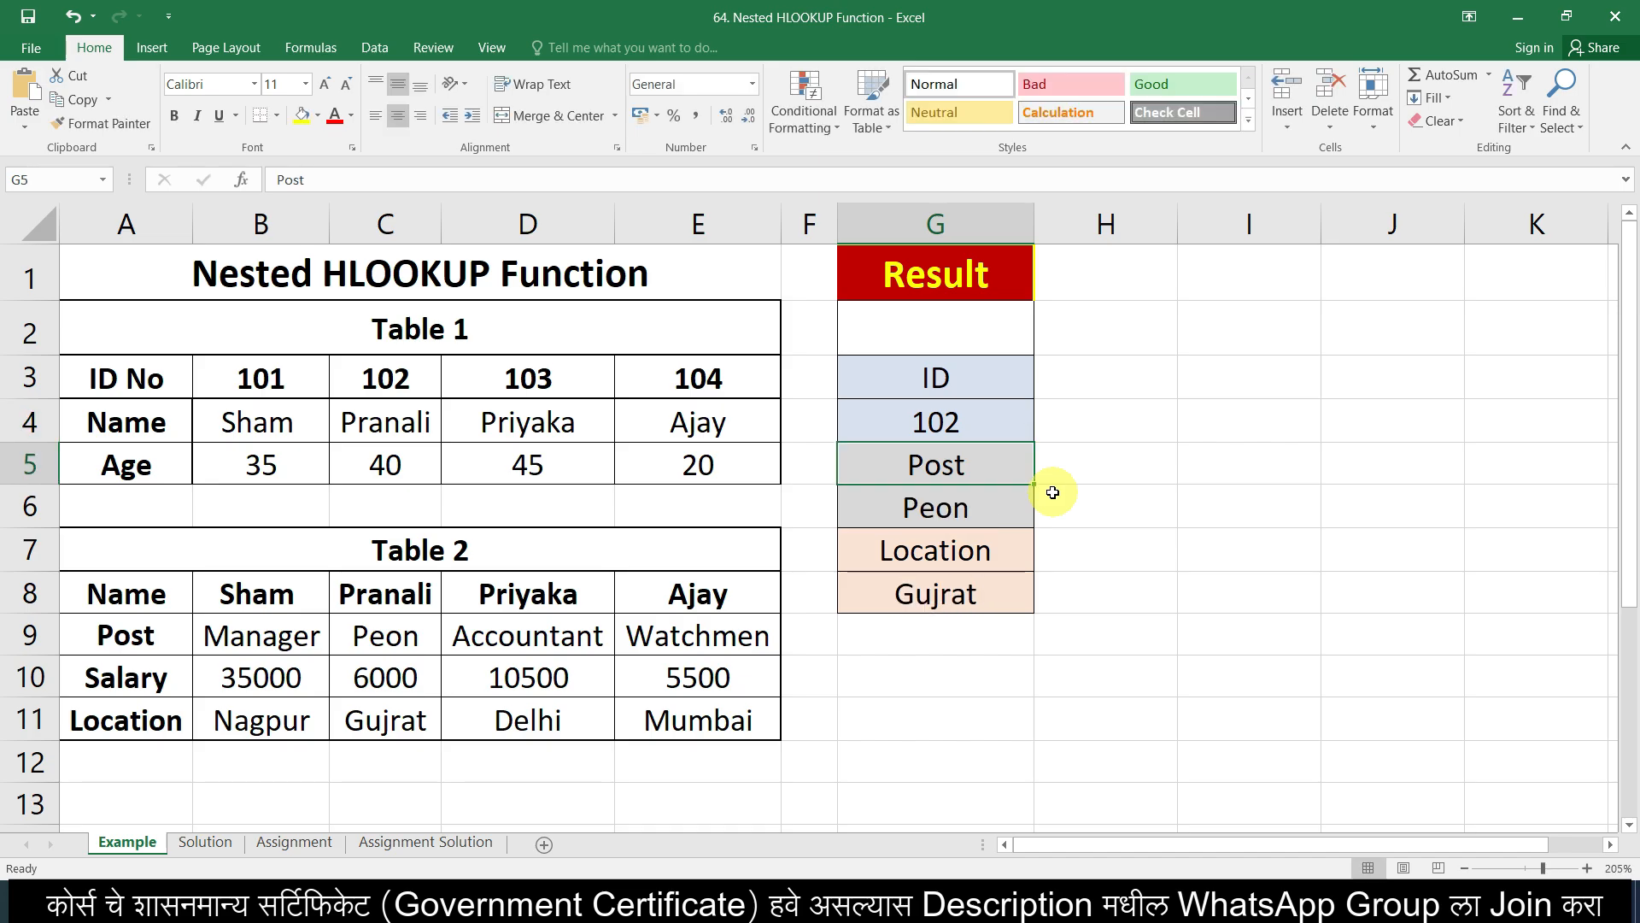
left_click(942, 419)
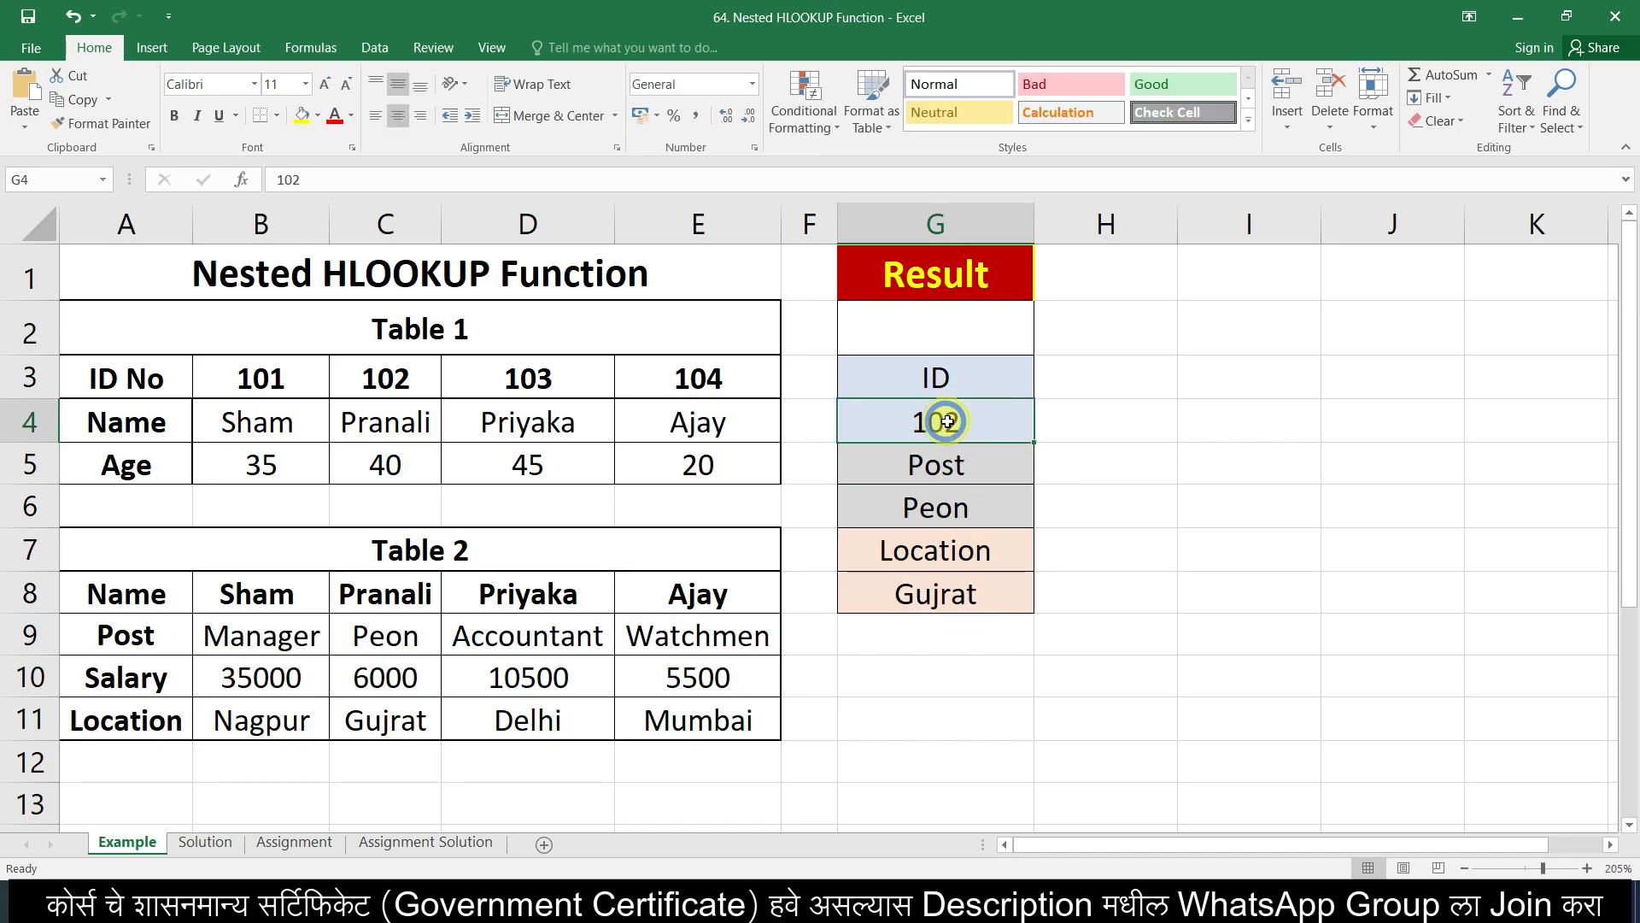
type("10")
key("Return")
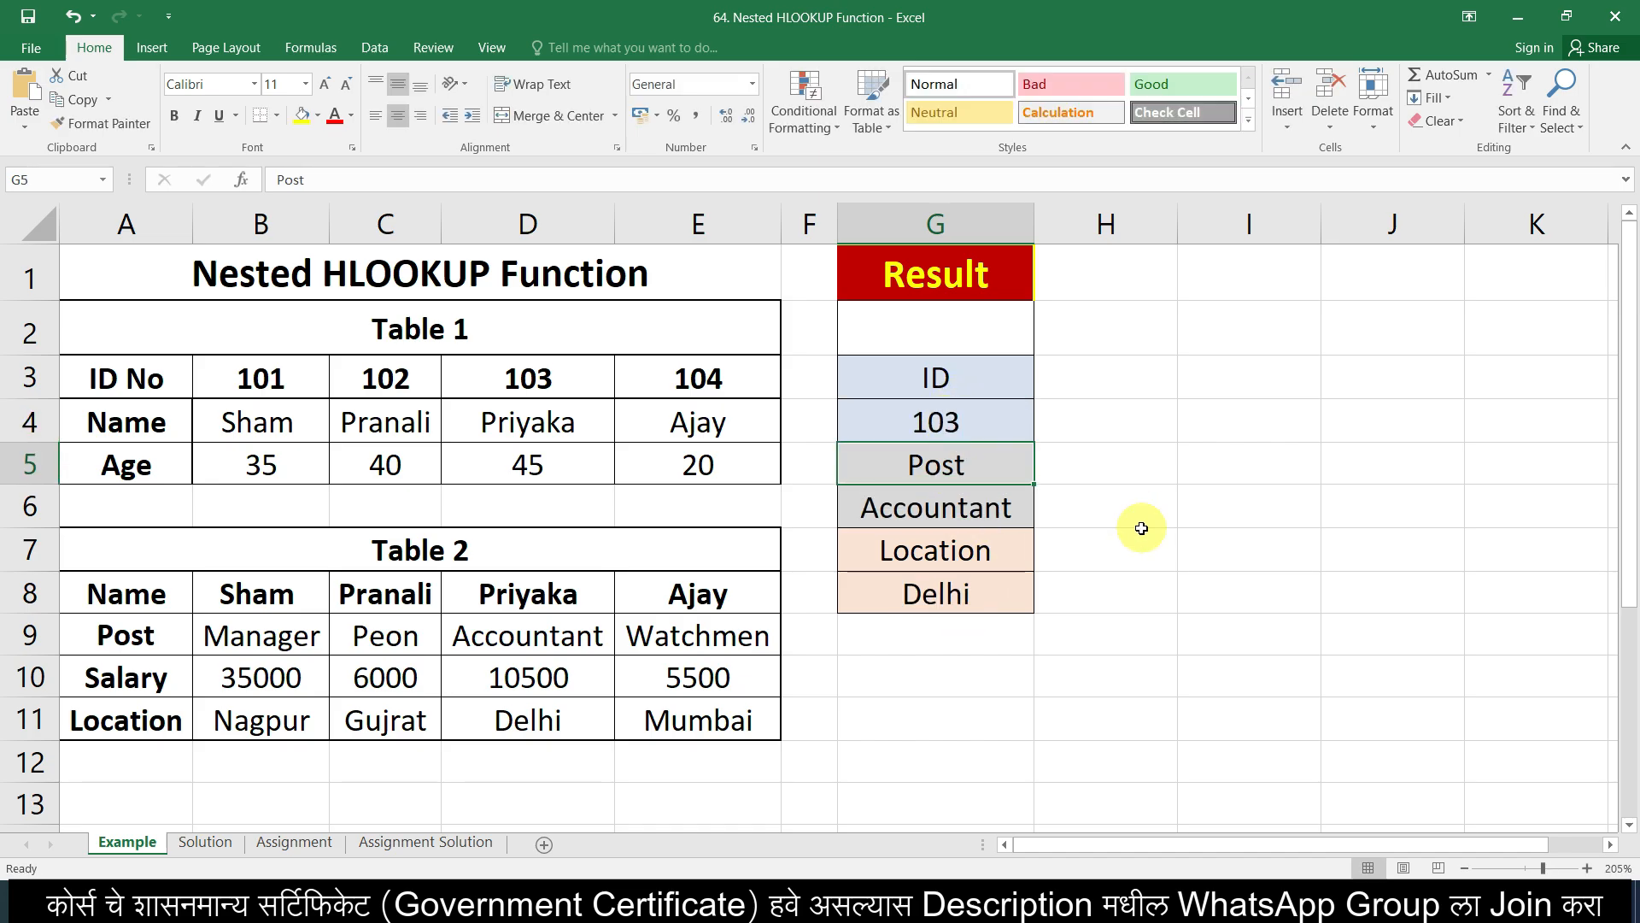
- Check the nested formulas on the Solution sheet, and open the Assignment sheet
left_click(199, 841)
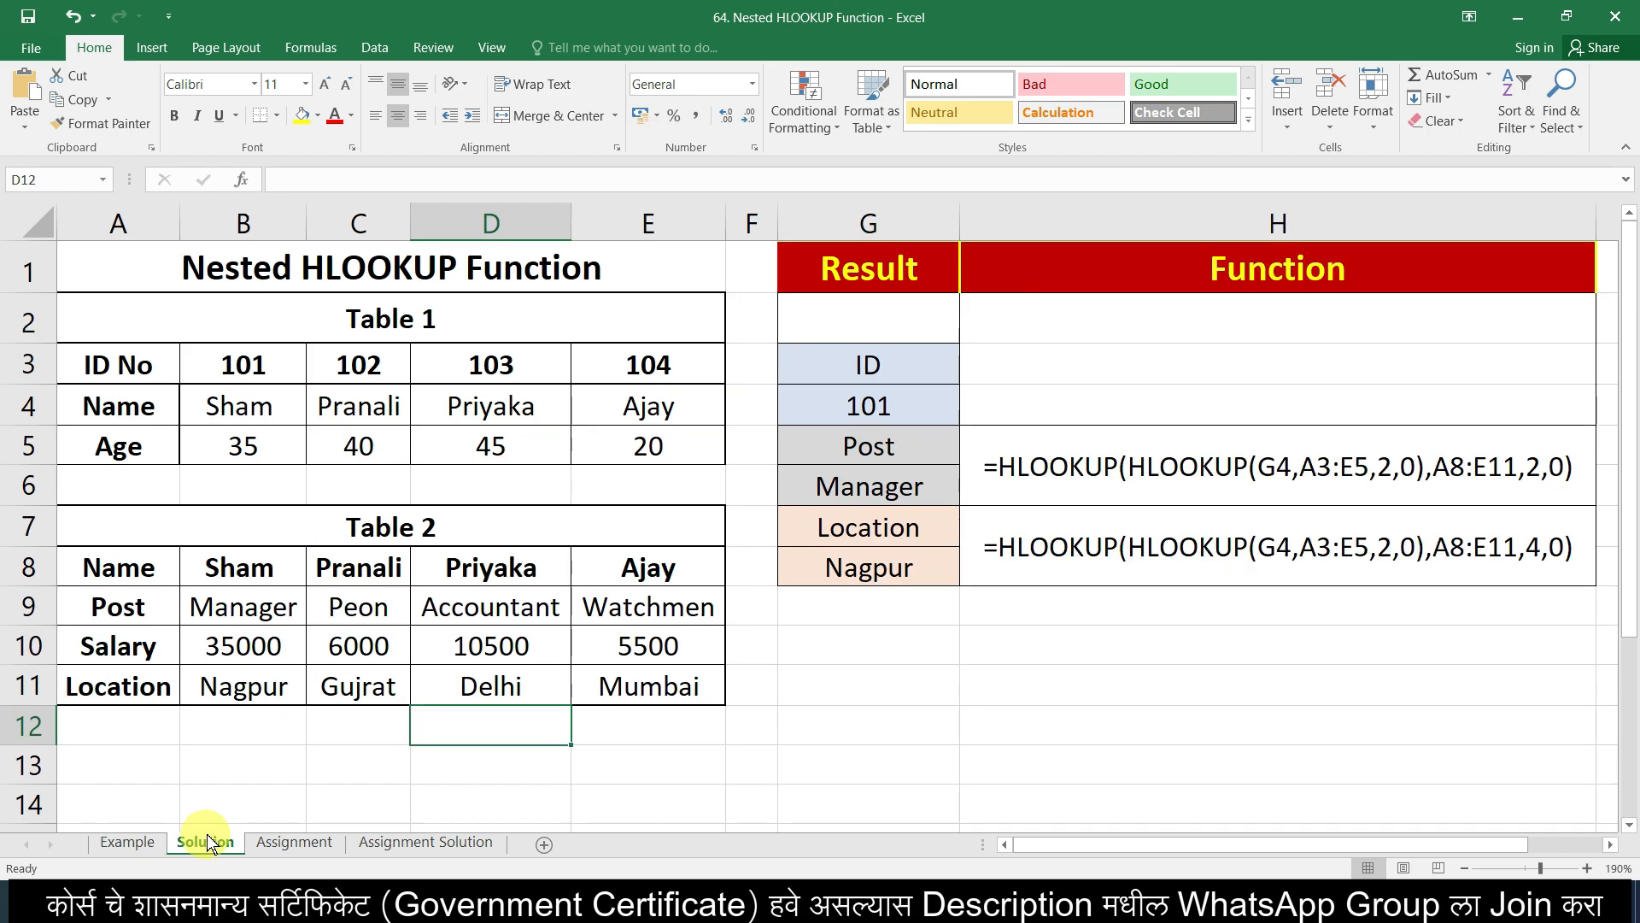
left_click(863, 683)
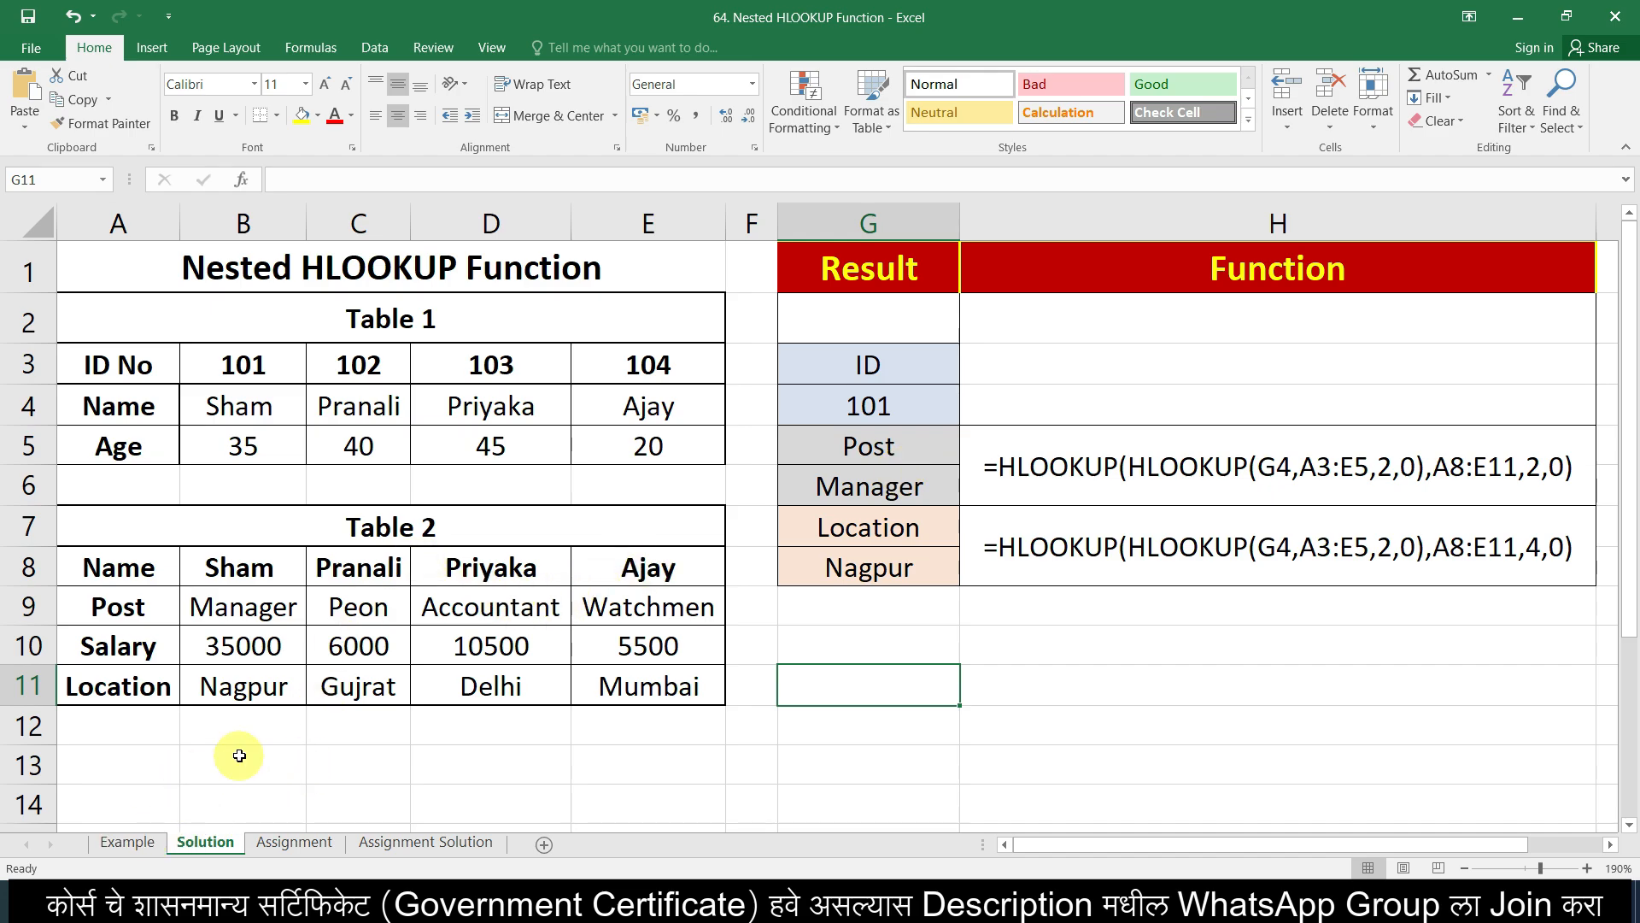
left_click(290, 843)
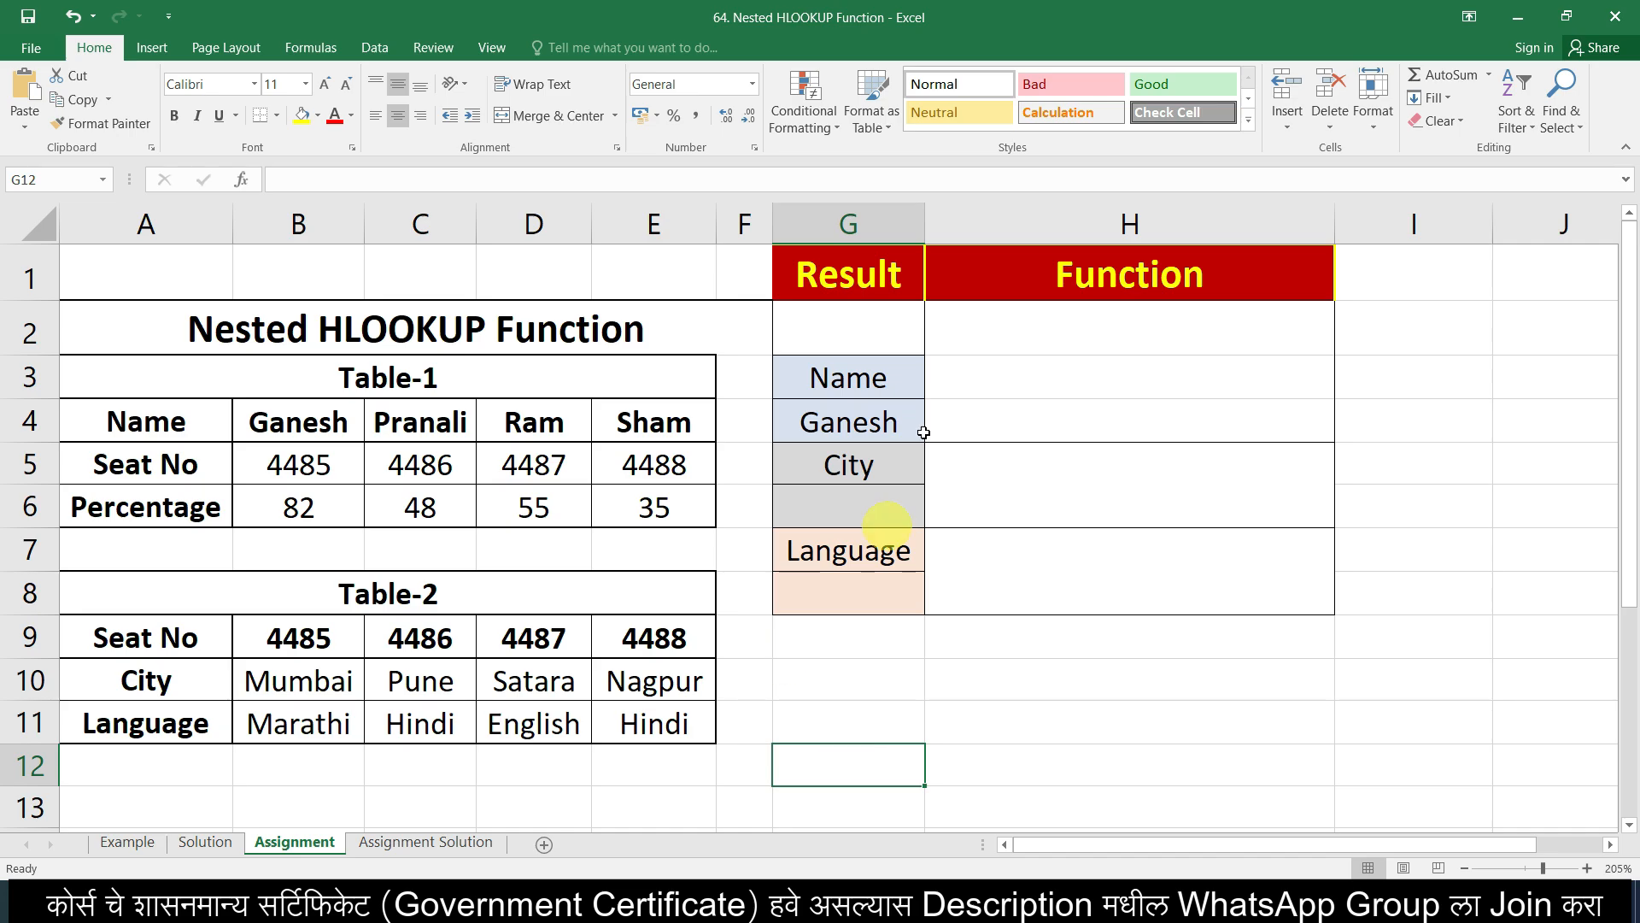
- Examine the Name, City and Language cells in the Result column of the Assignment sheet
left_click(897, 425)
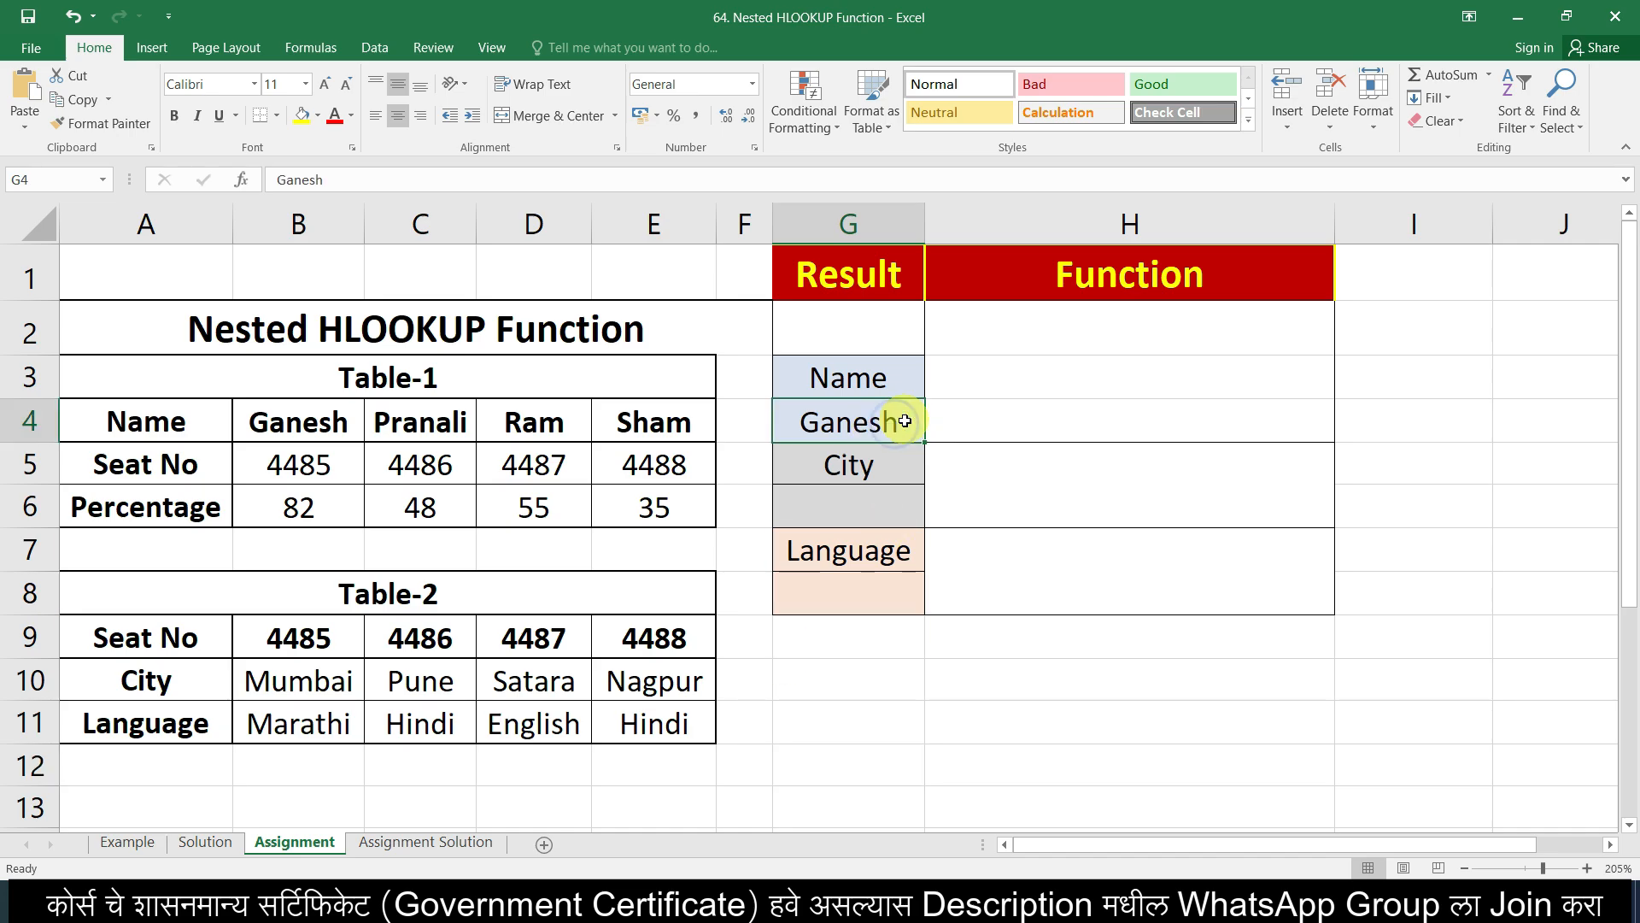
left_click(902, 469)
left_click(893, 510)
left_click(880, 551)
left_click(870, 578)
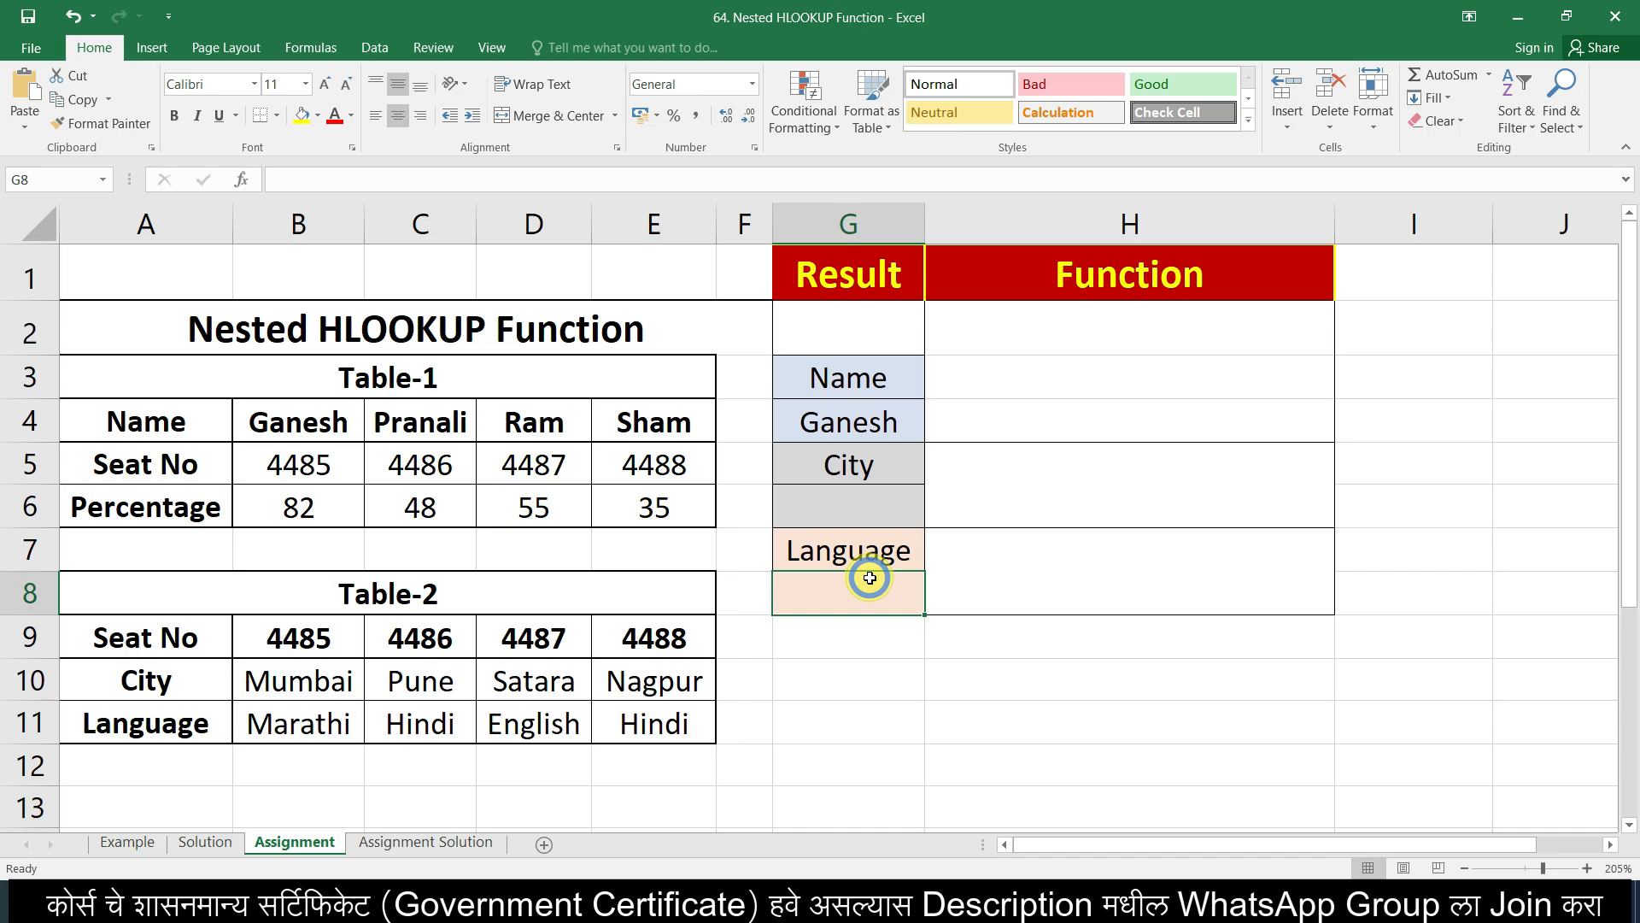
left_click(856, 508)
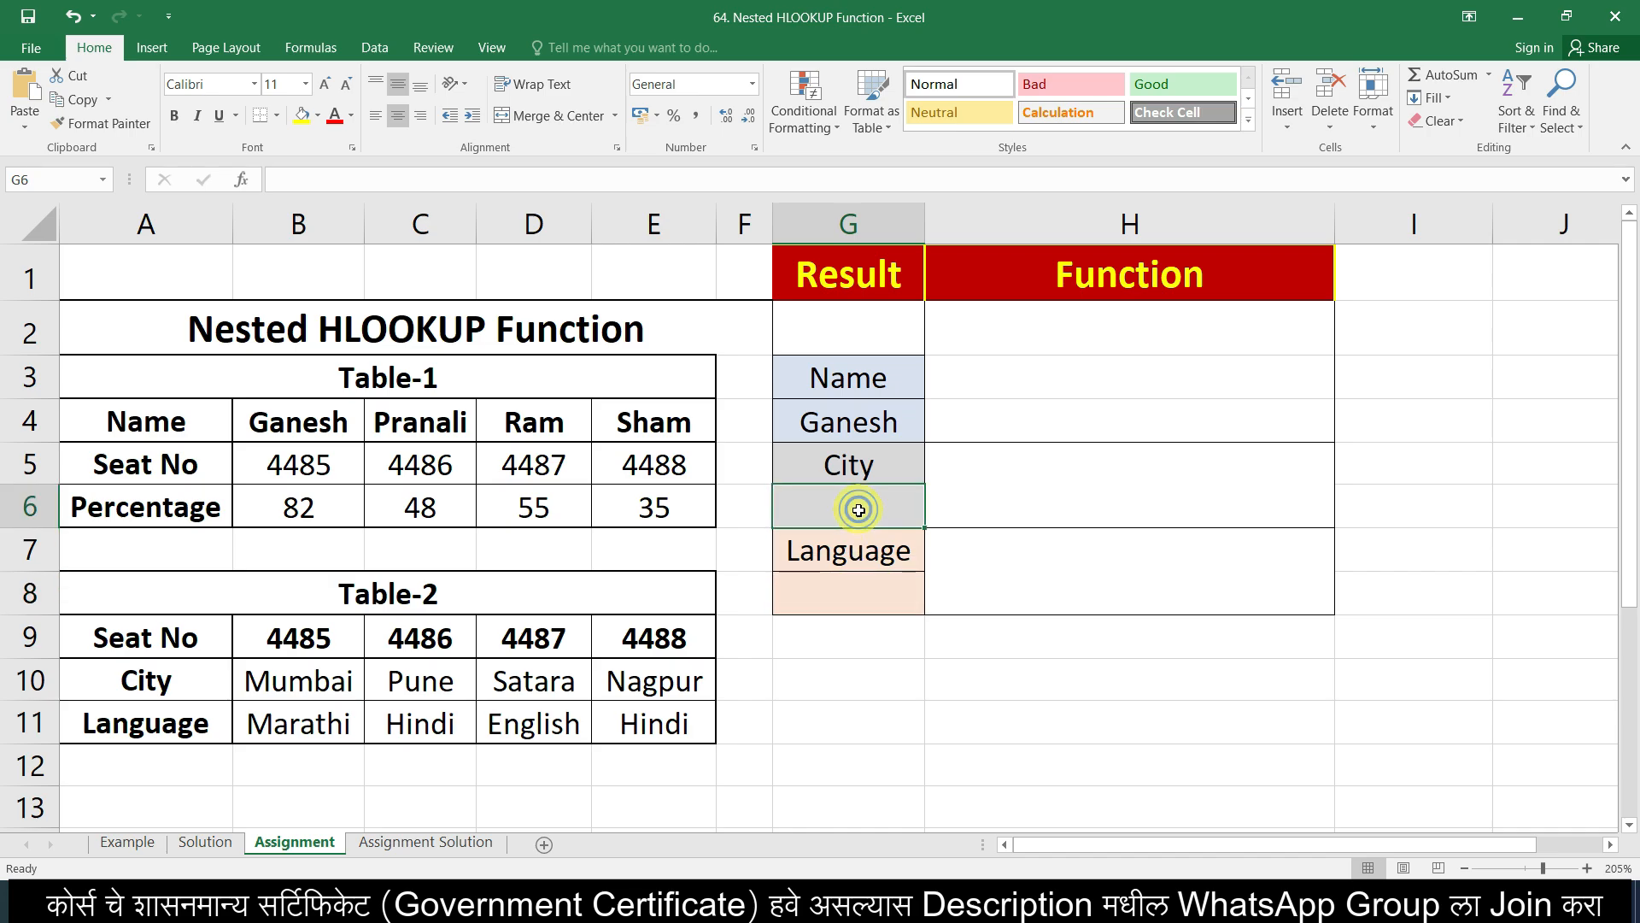
left_click(800, 708)
- Begin a nested HLOOKUP in G6 under City, with inner lookup value G4, table A4:E6, row 2 and match argument 0
left_click(826, 508)
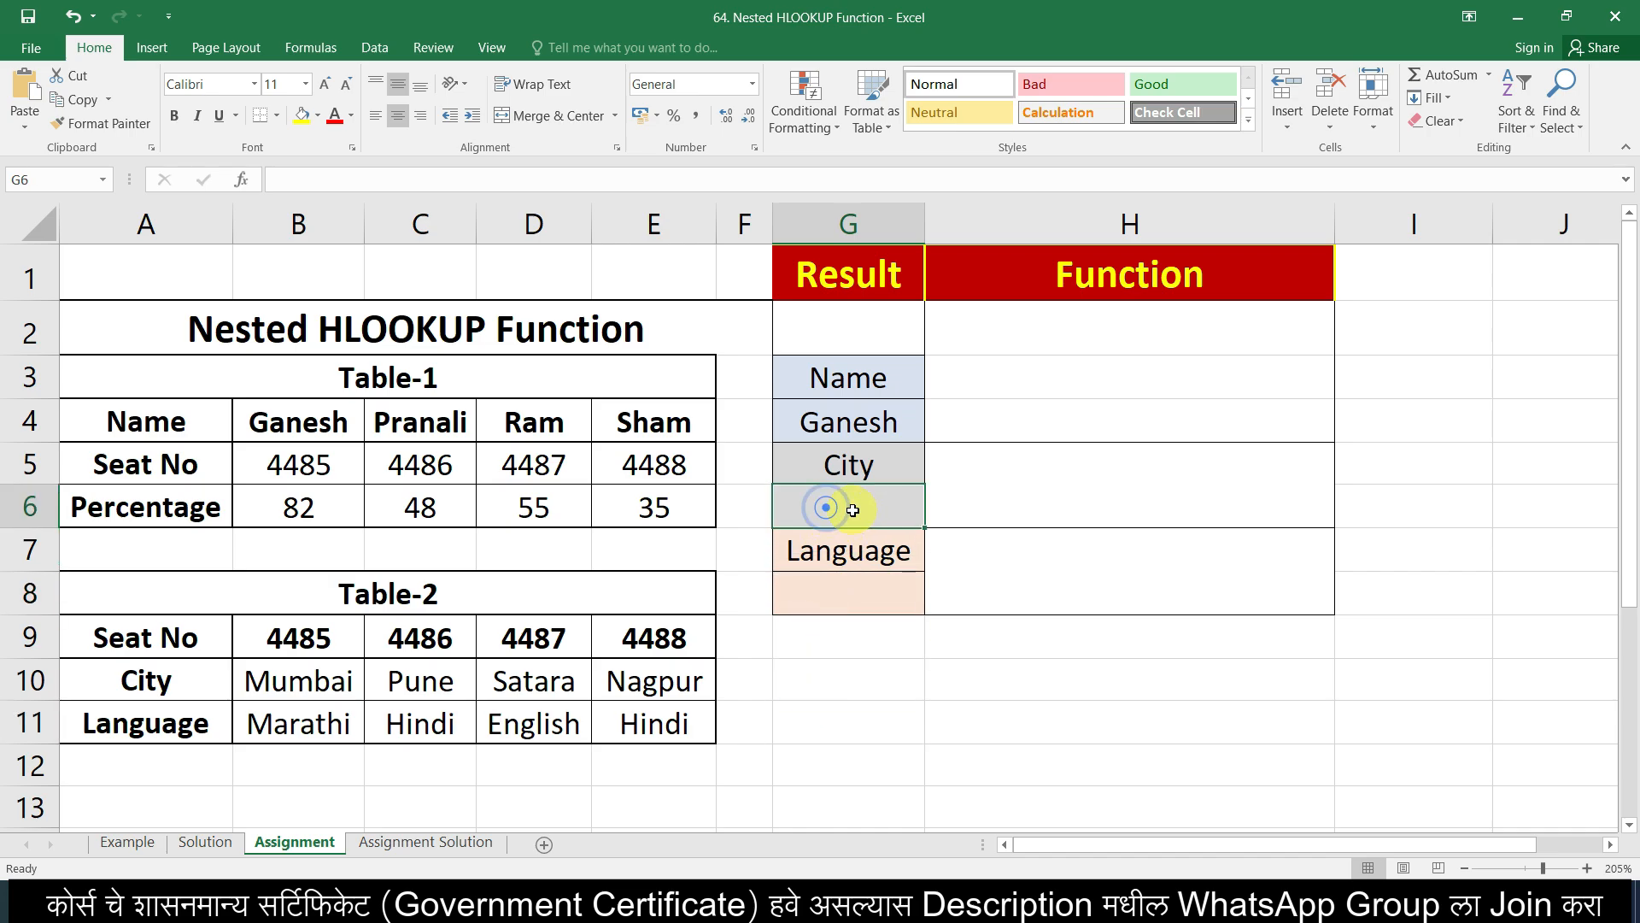
type("=h")
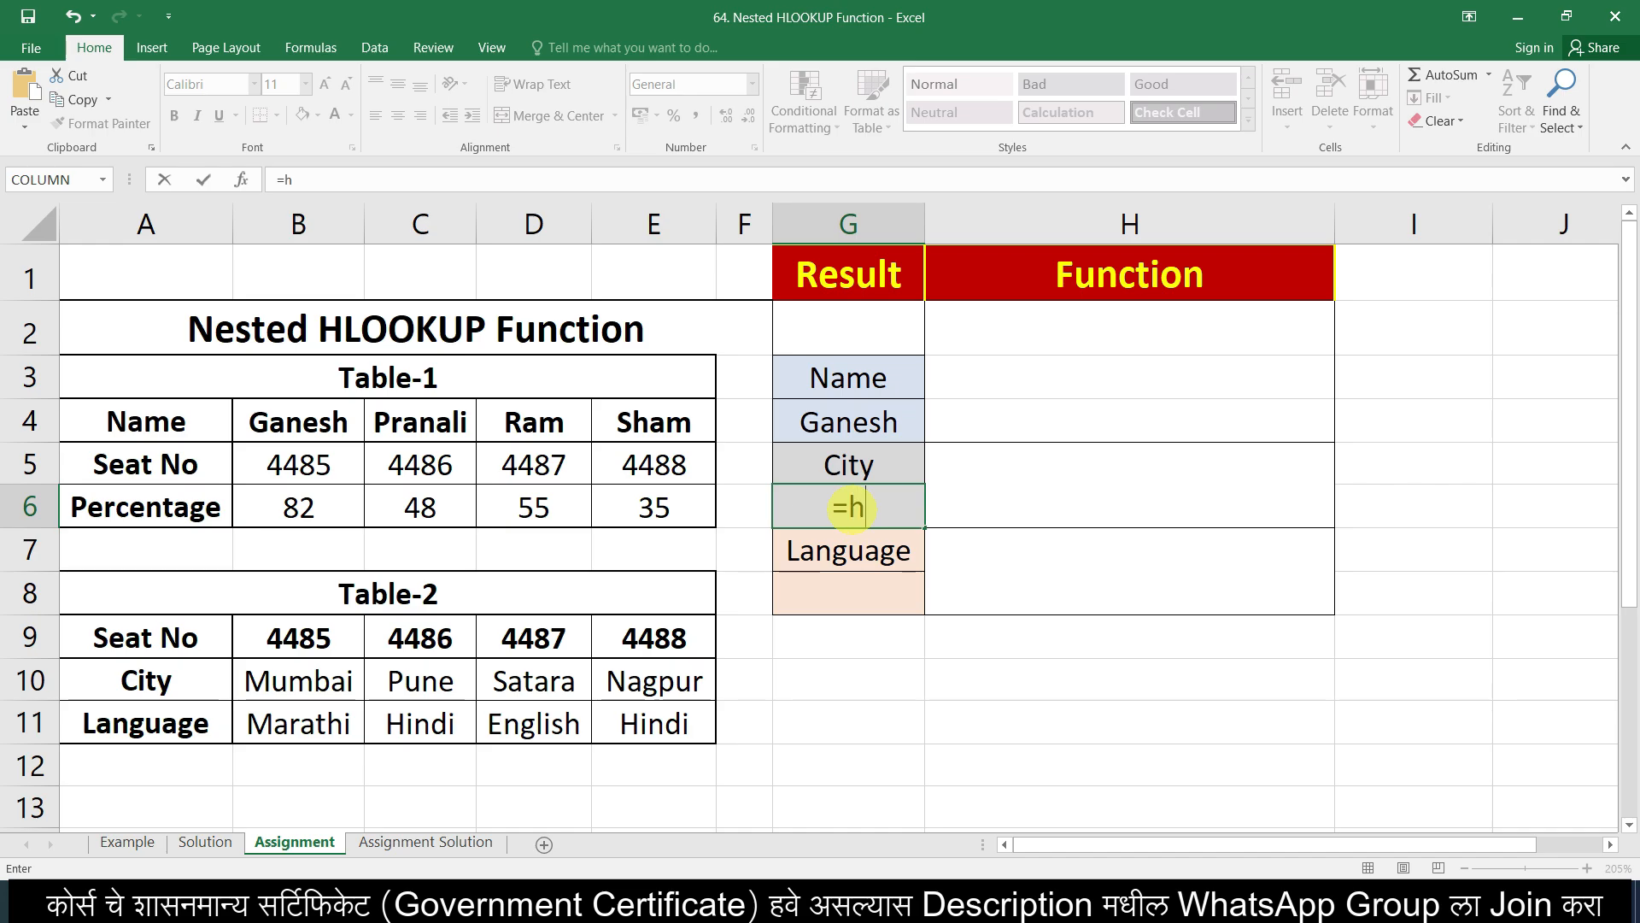
type("l")
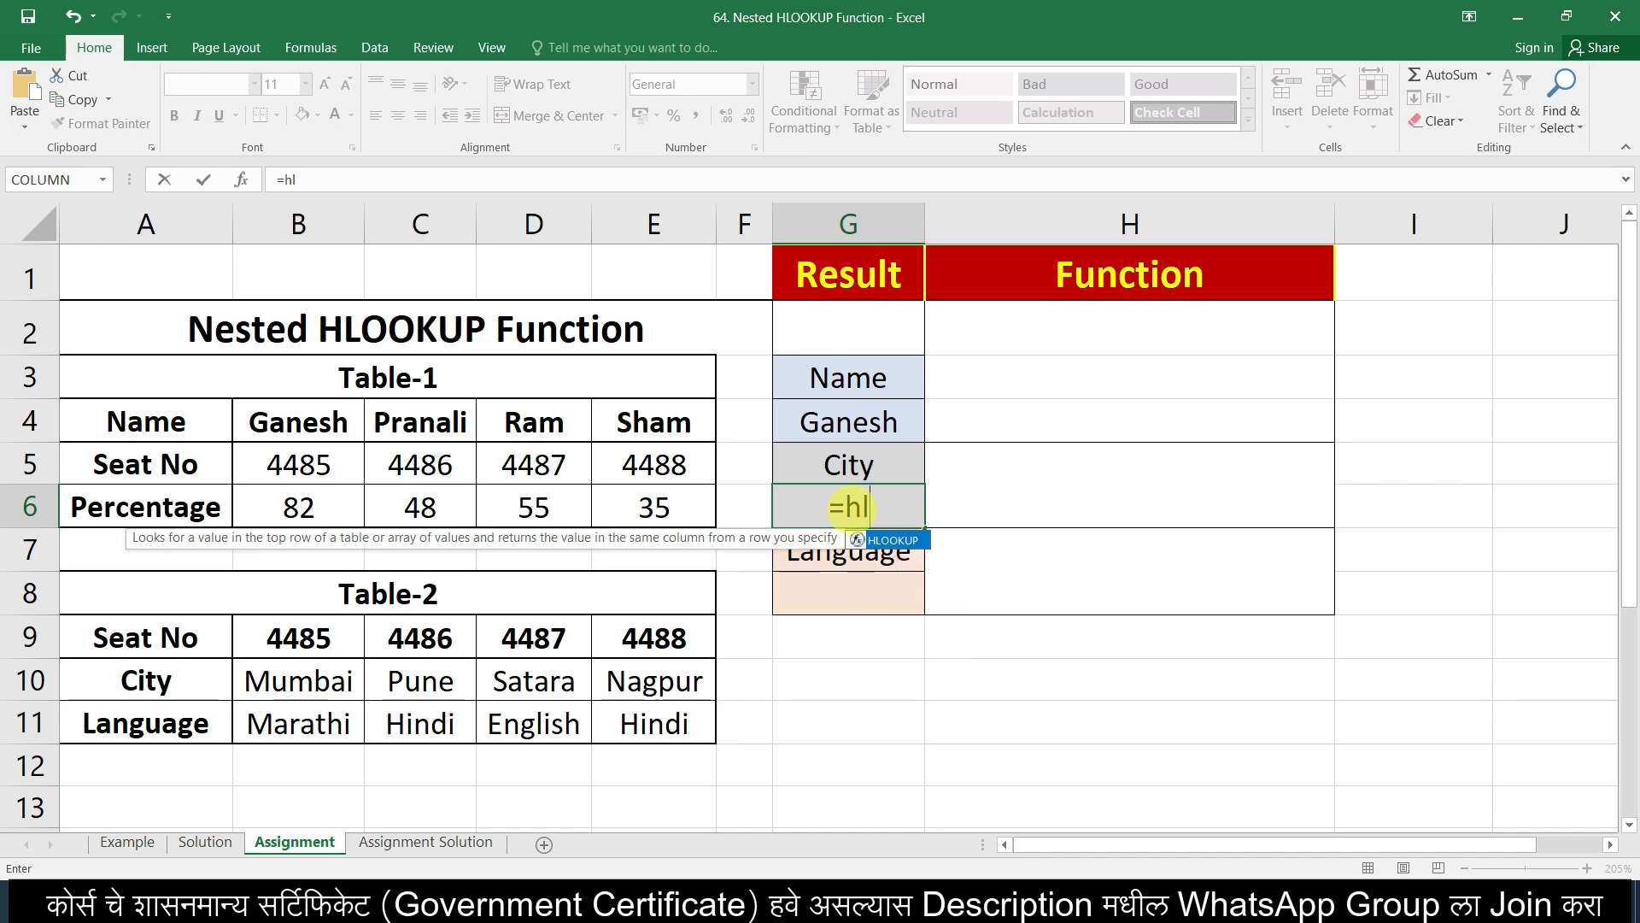
type("ookup(")
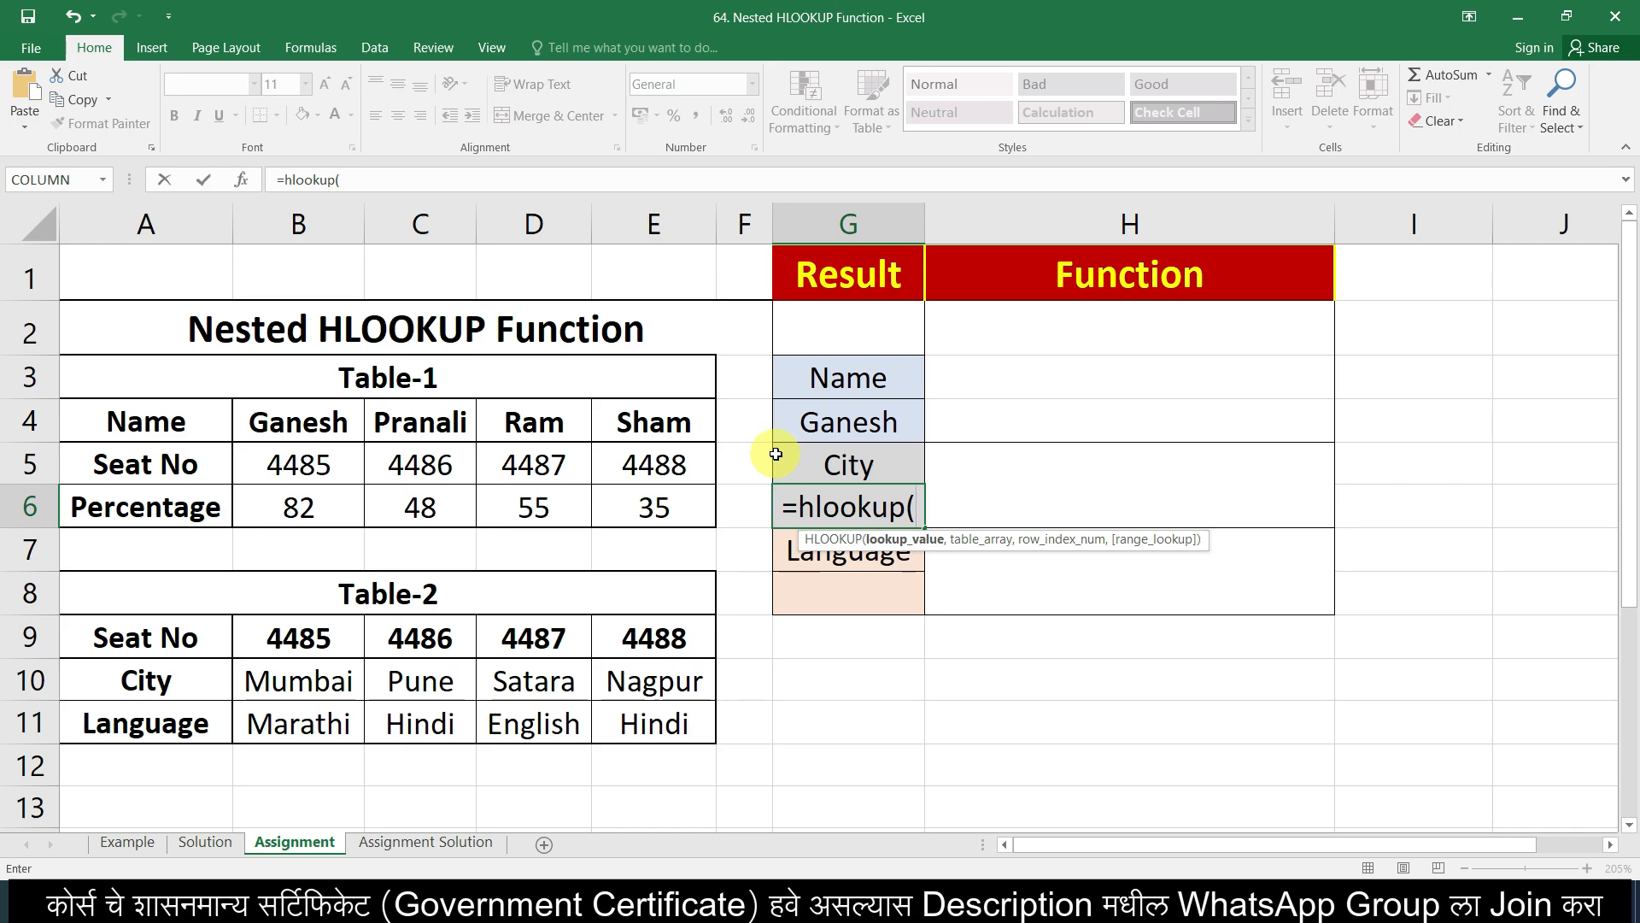
type("hlook")
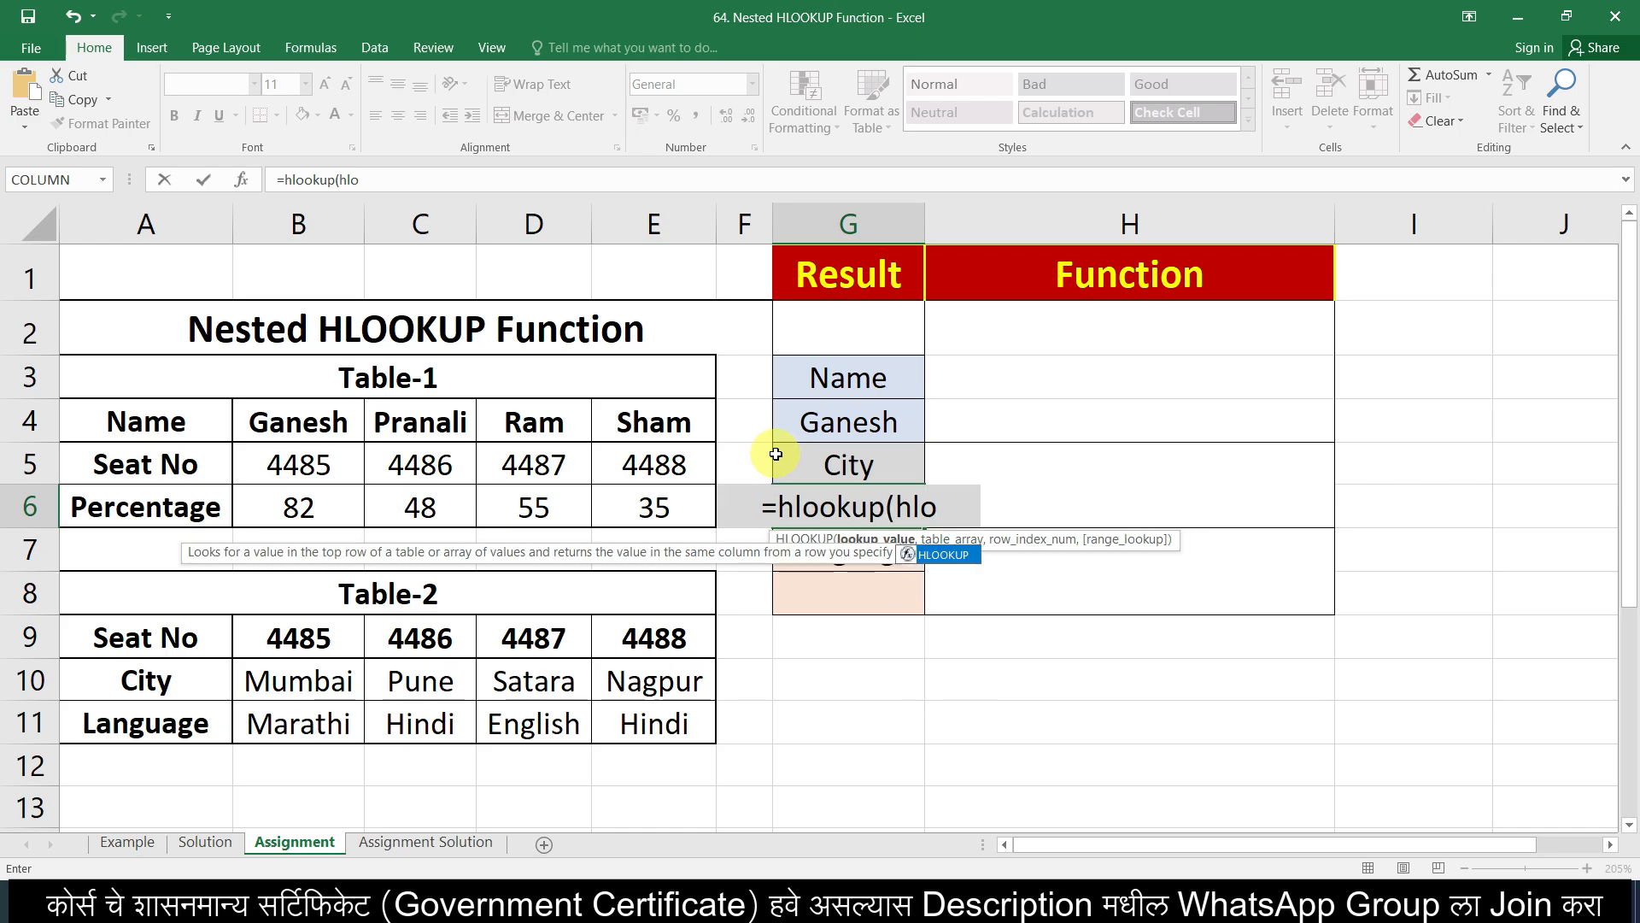
type("up(")
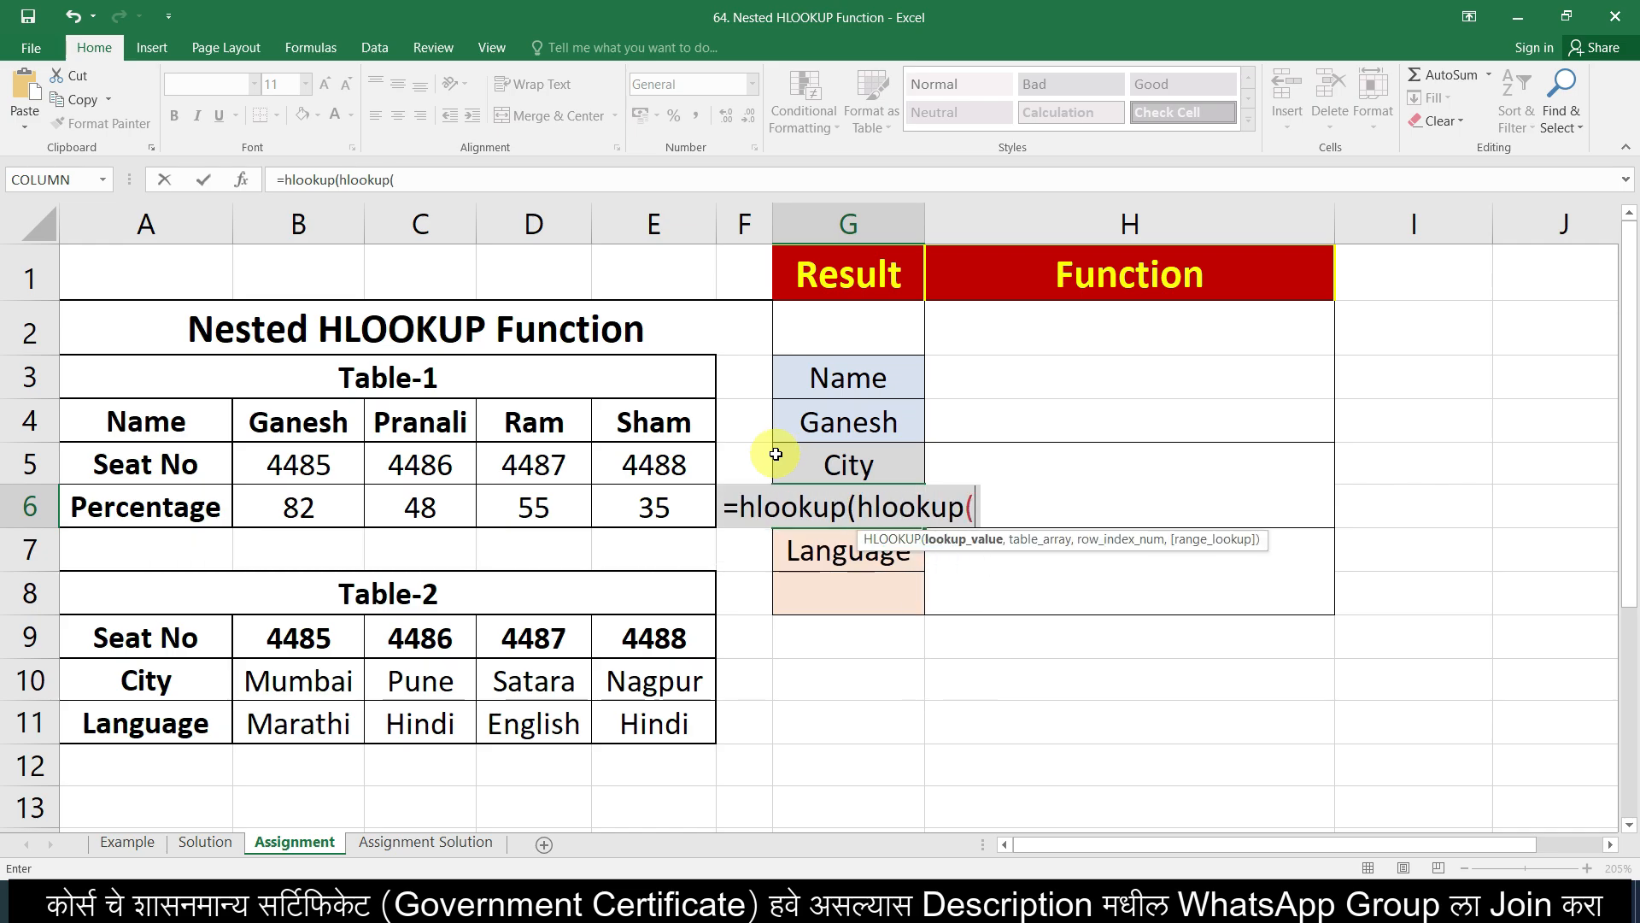
left_click(826, 422)
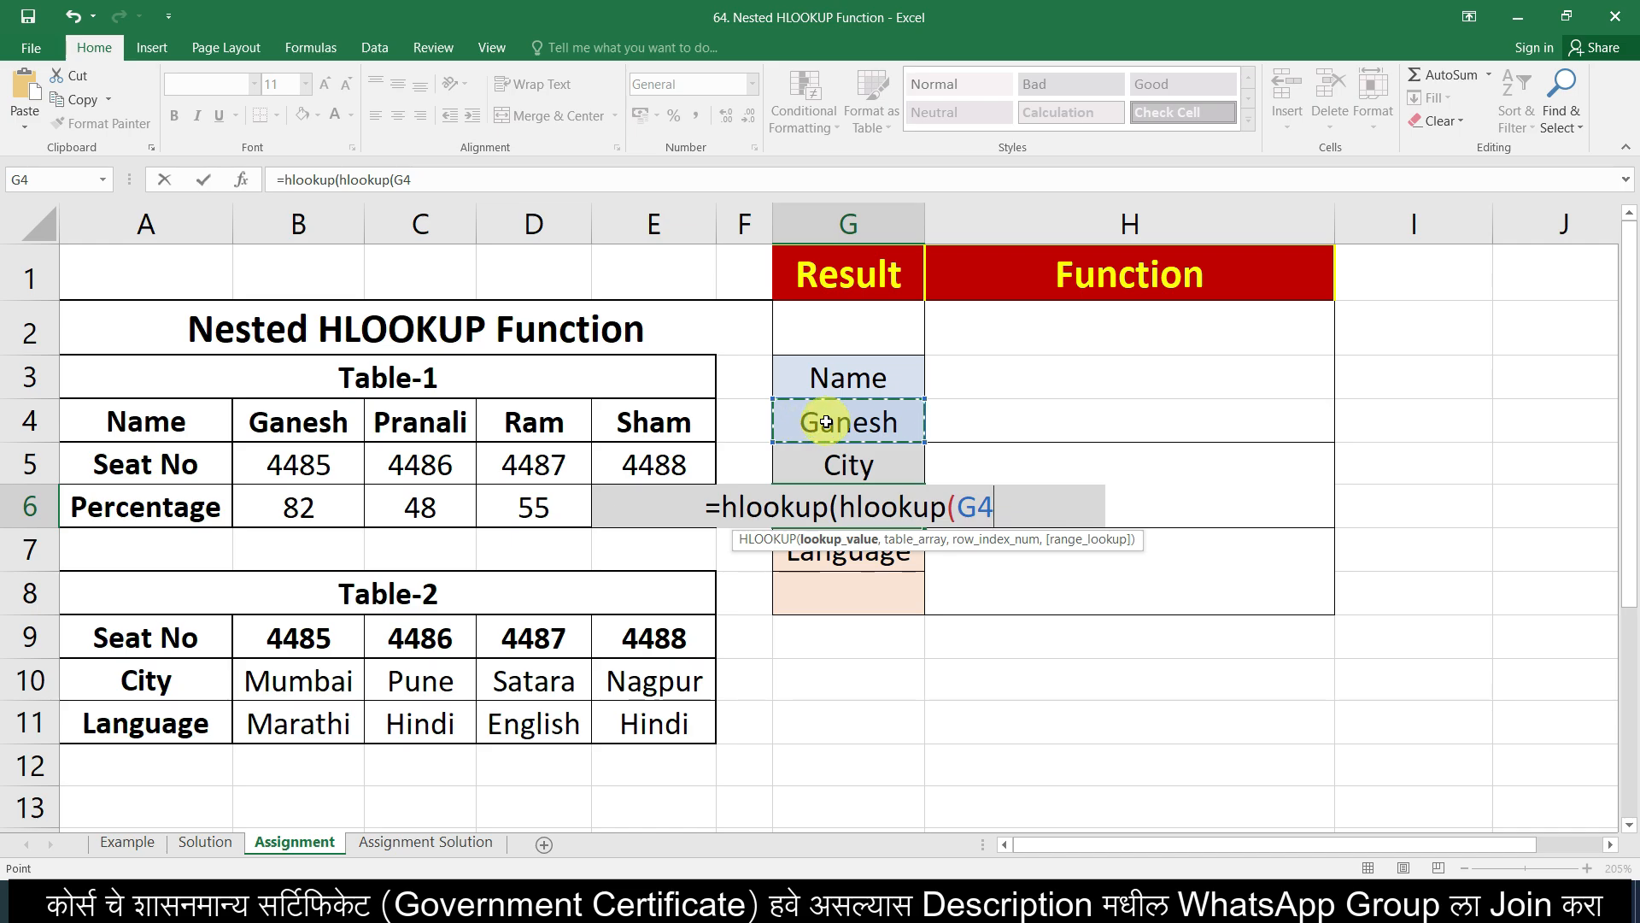
type(",")
left_click_drag(163, 423, 598, 500)
type(",")
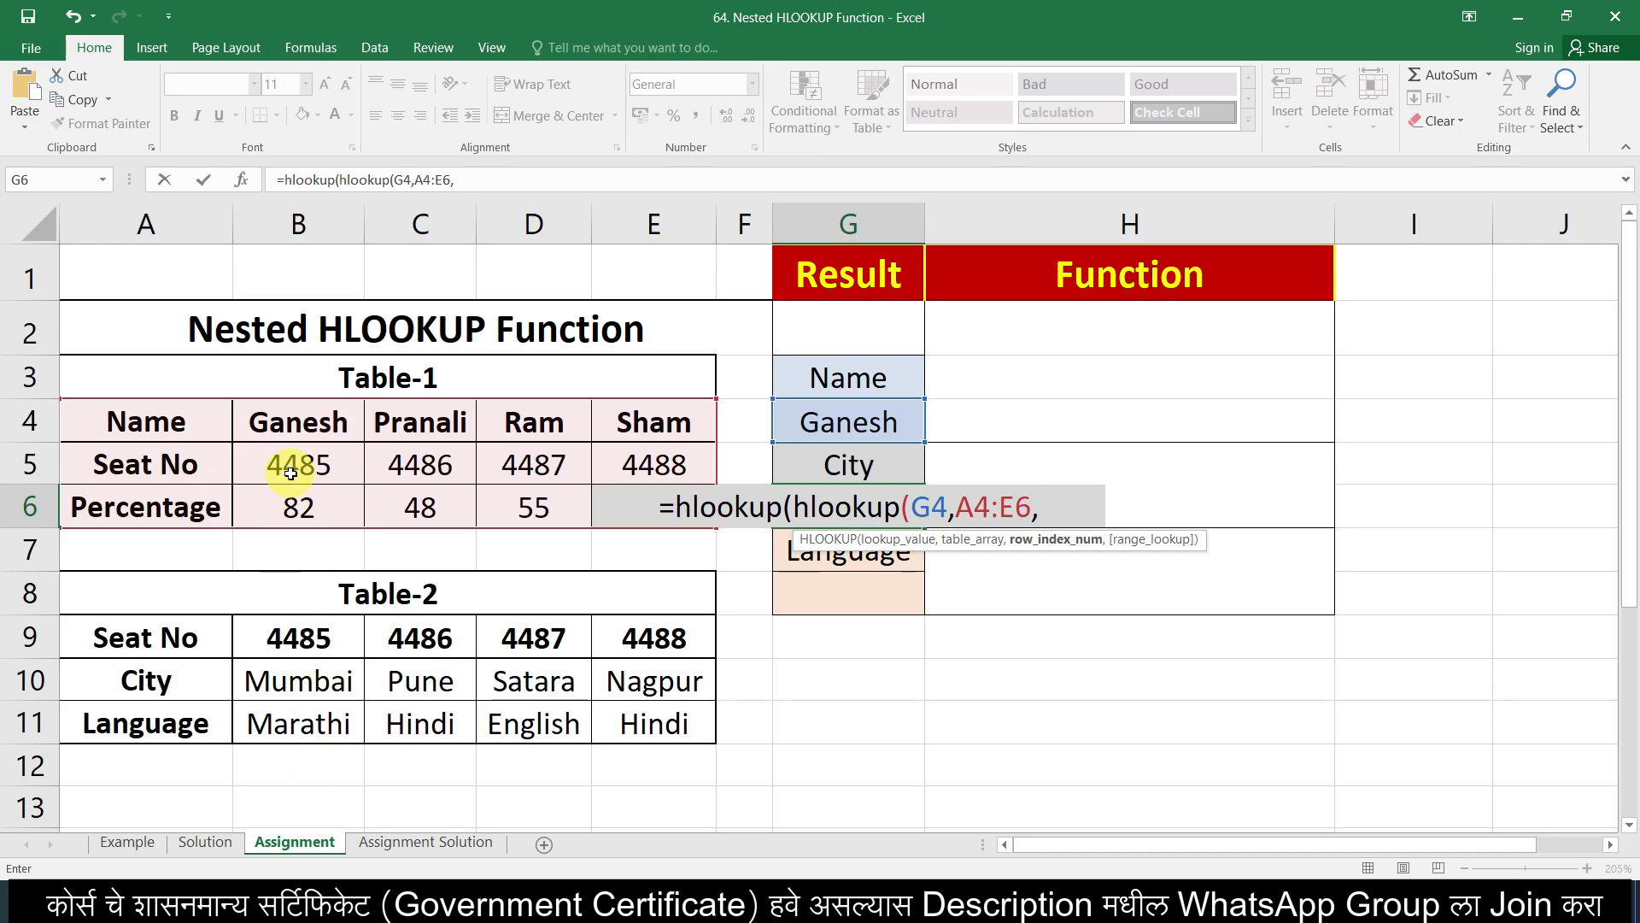
type("2,0")
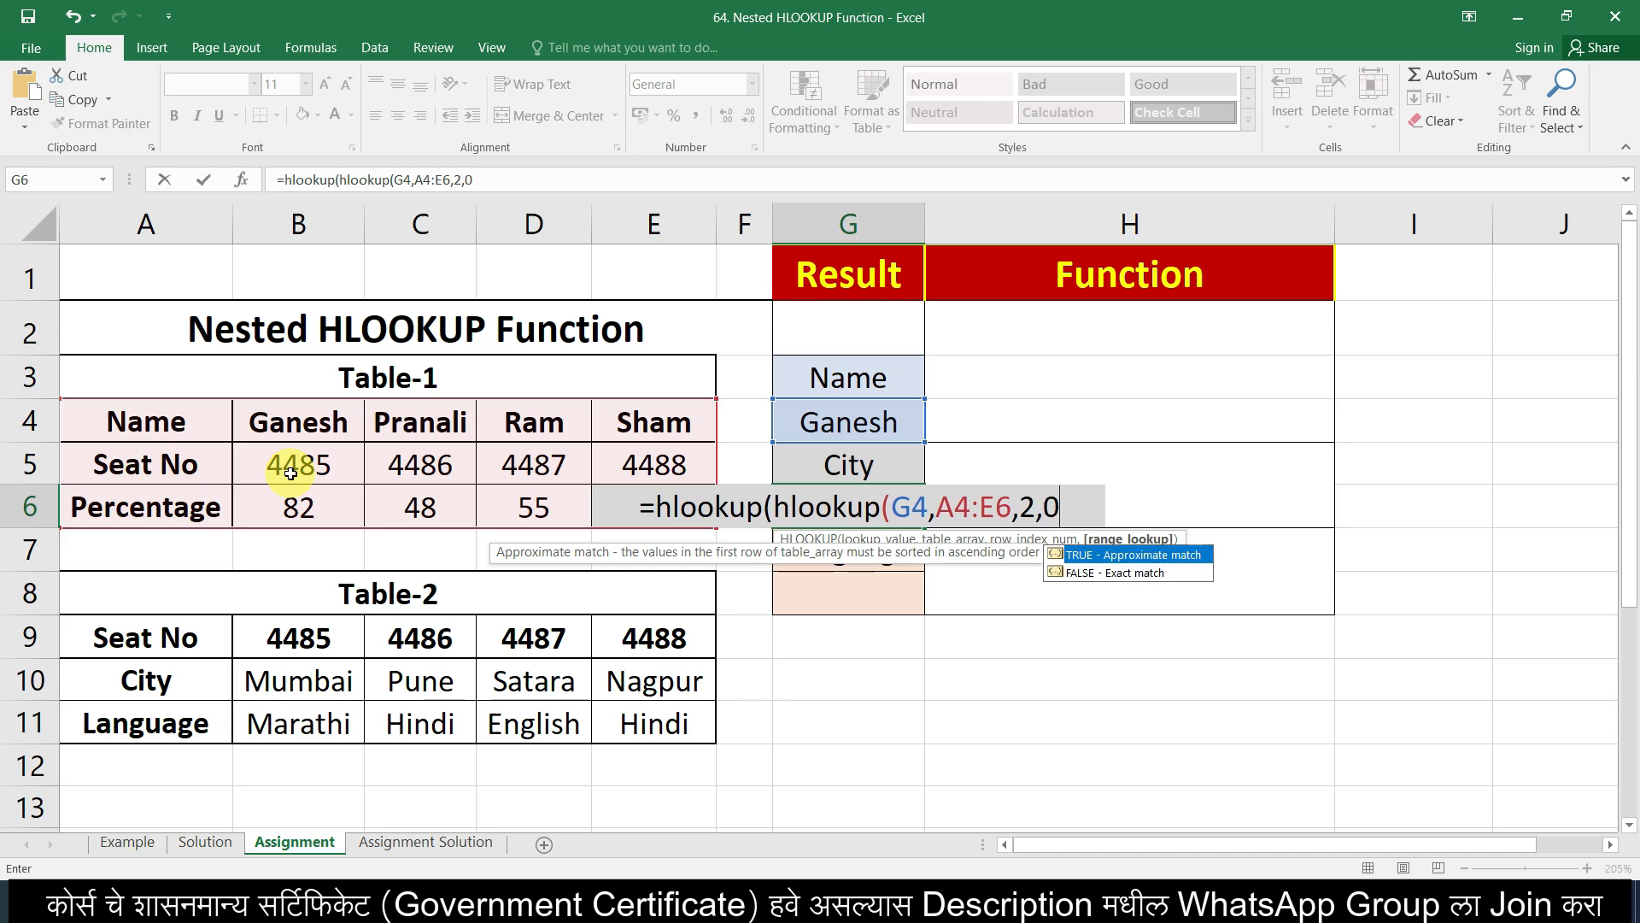
type("),")
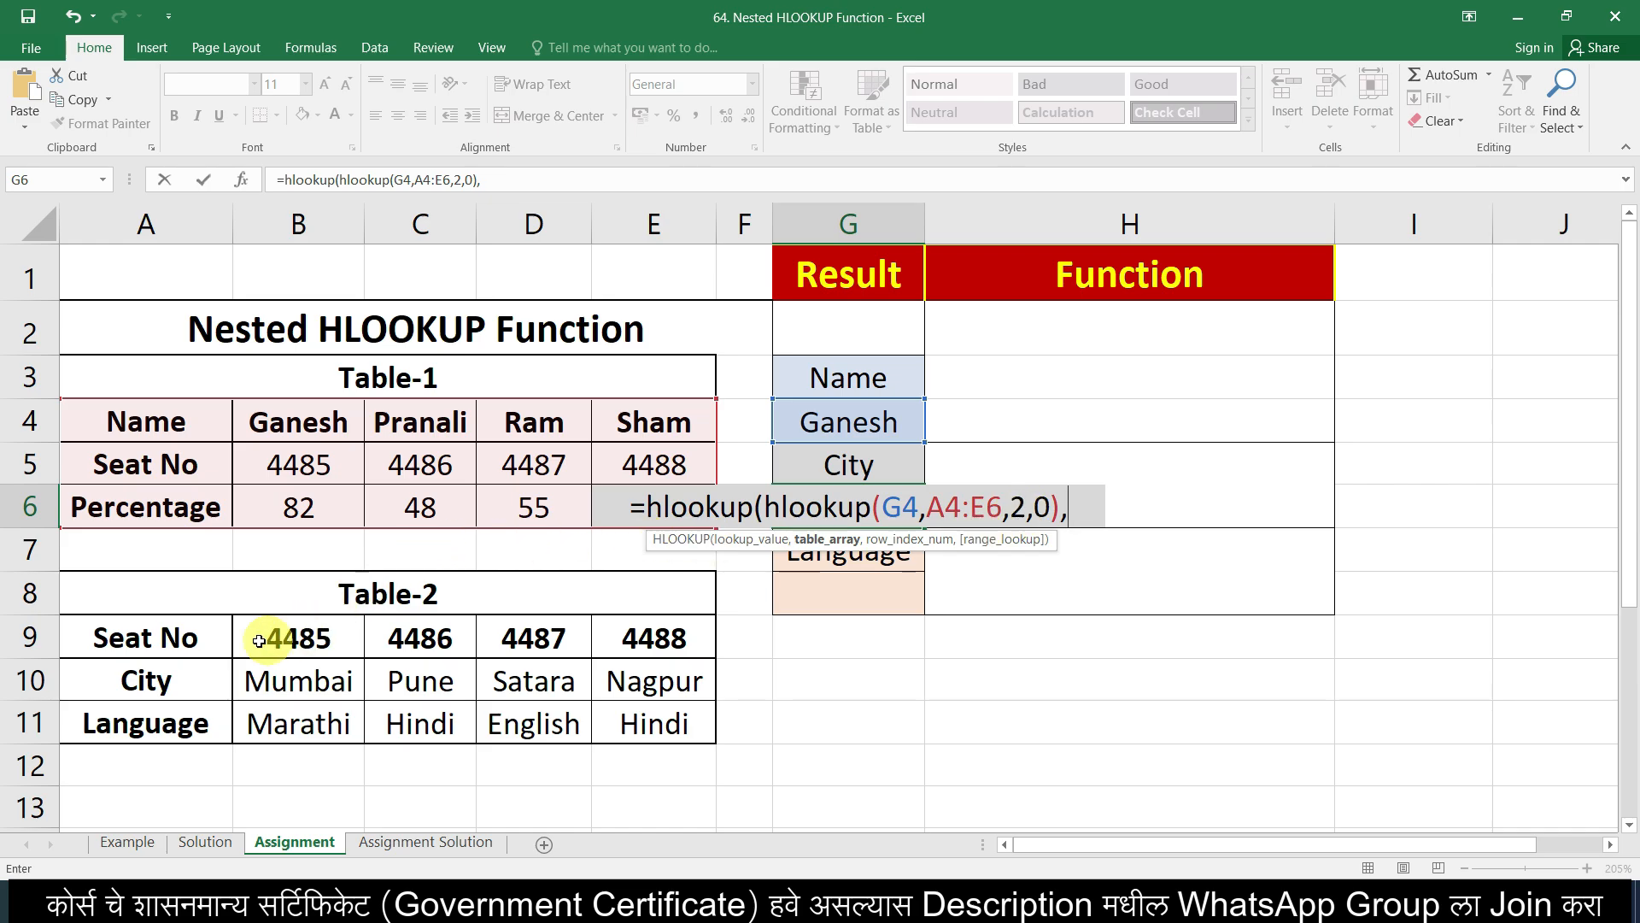
- Complete the outer HLOOKUP in G6 with table A9:E11, row index 2 and match argument 0, and enter the formula
left_click_drag(186, 649, 613, 738)
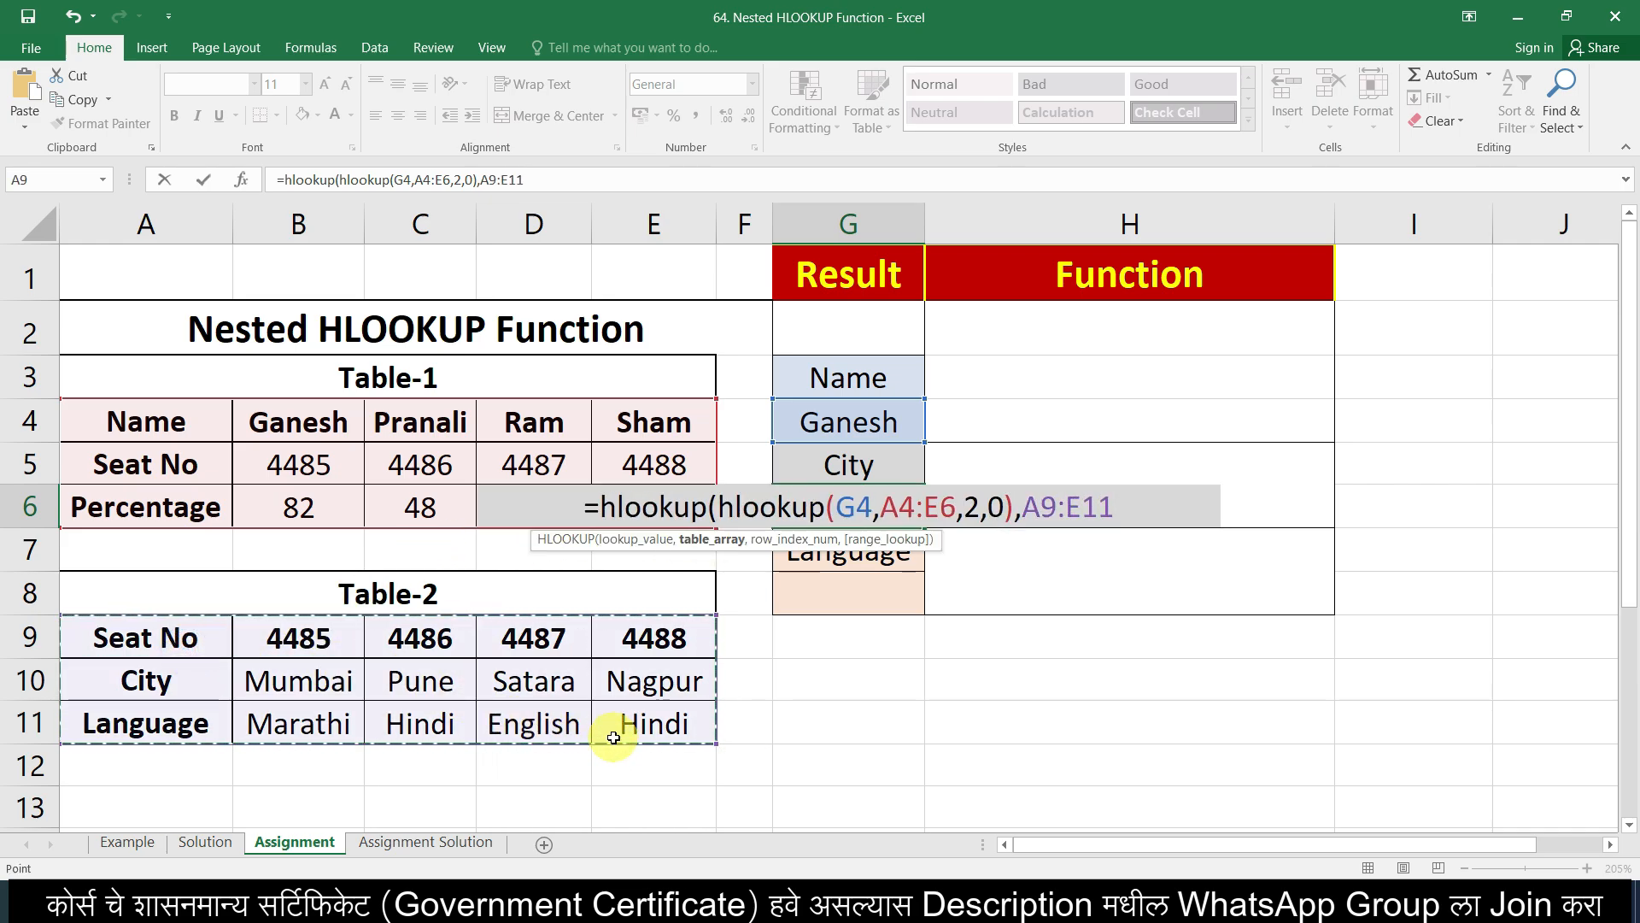
type(",")
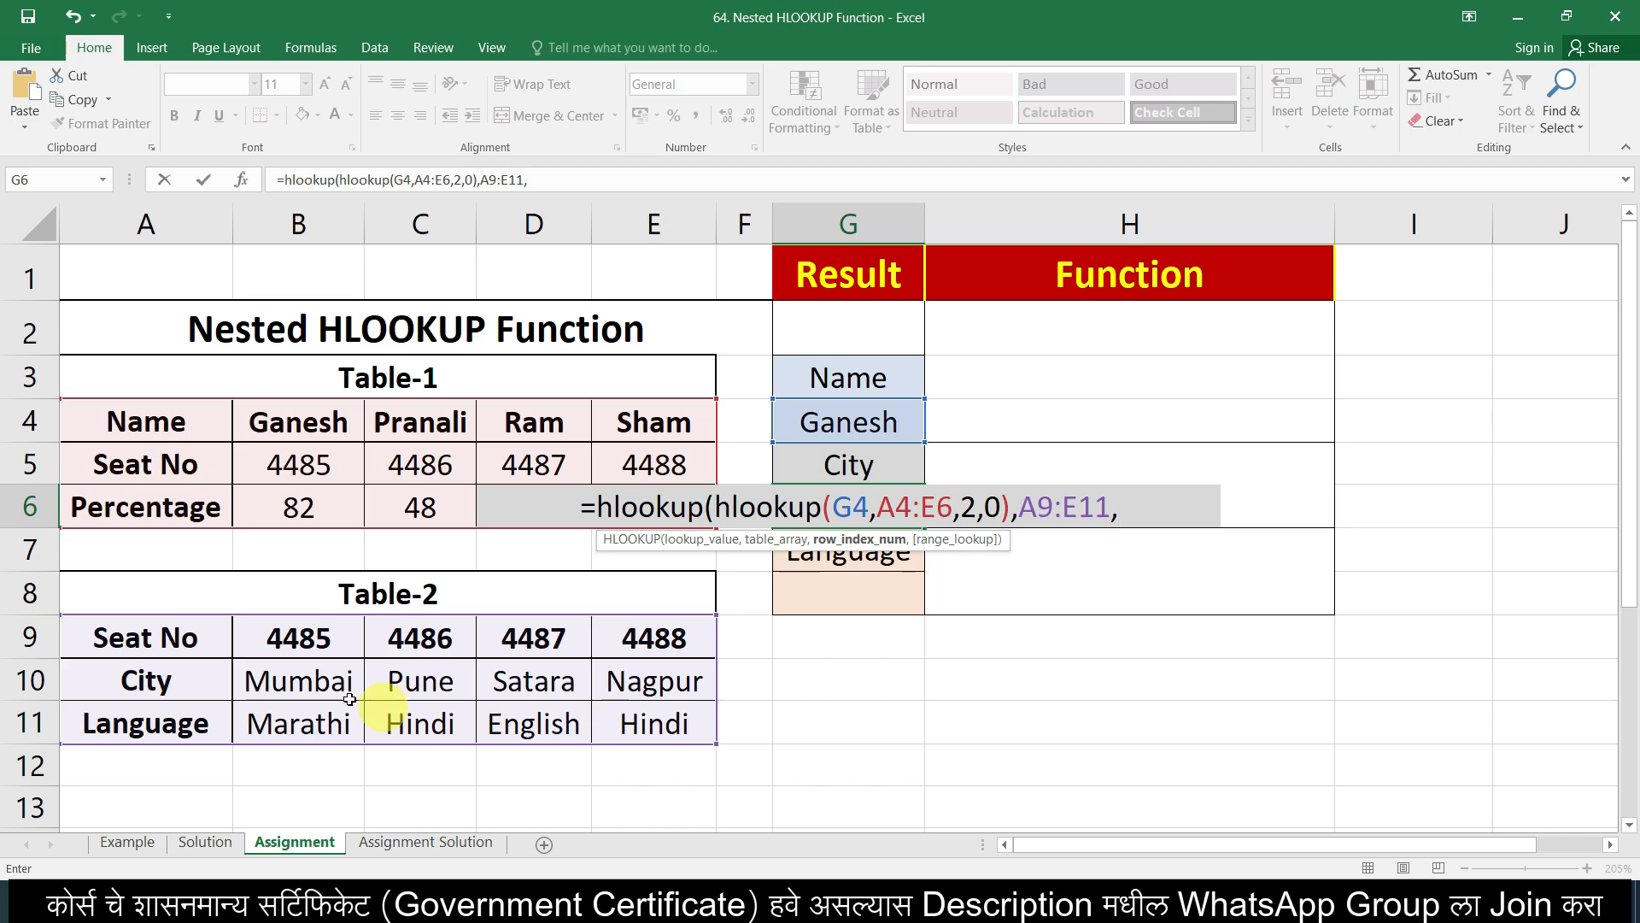
type("2")
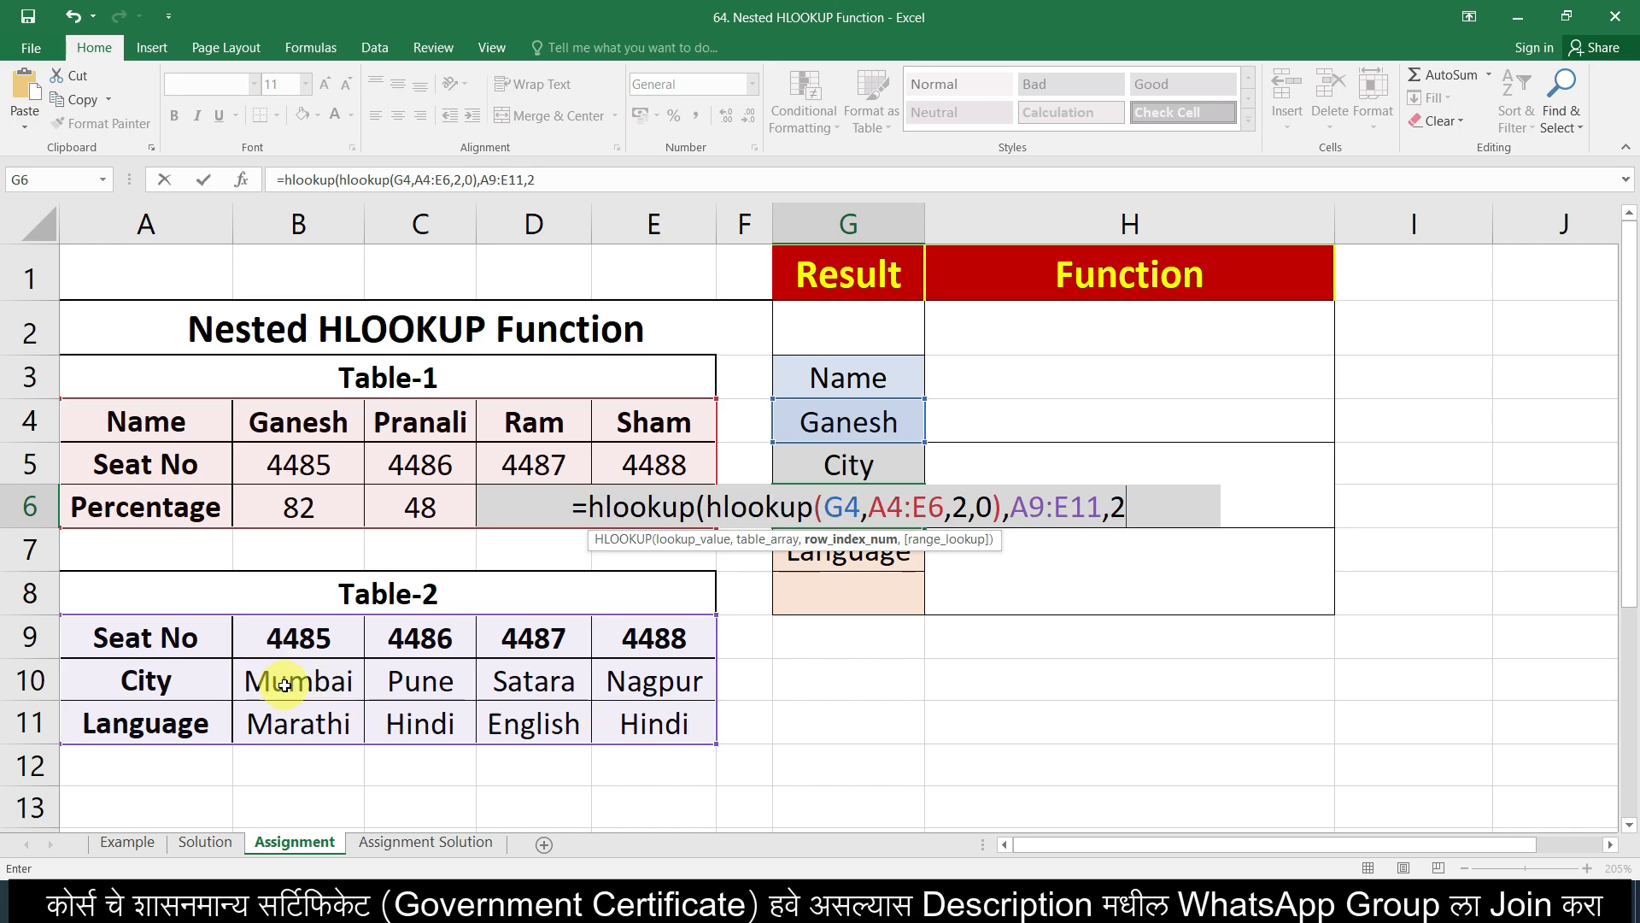
type(",0)")
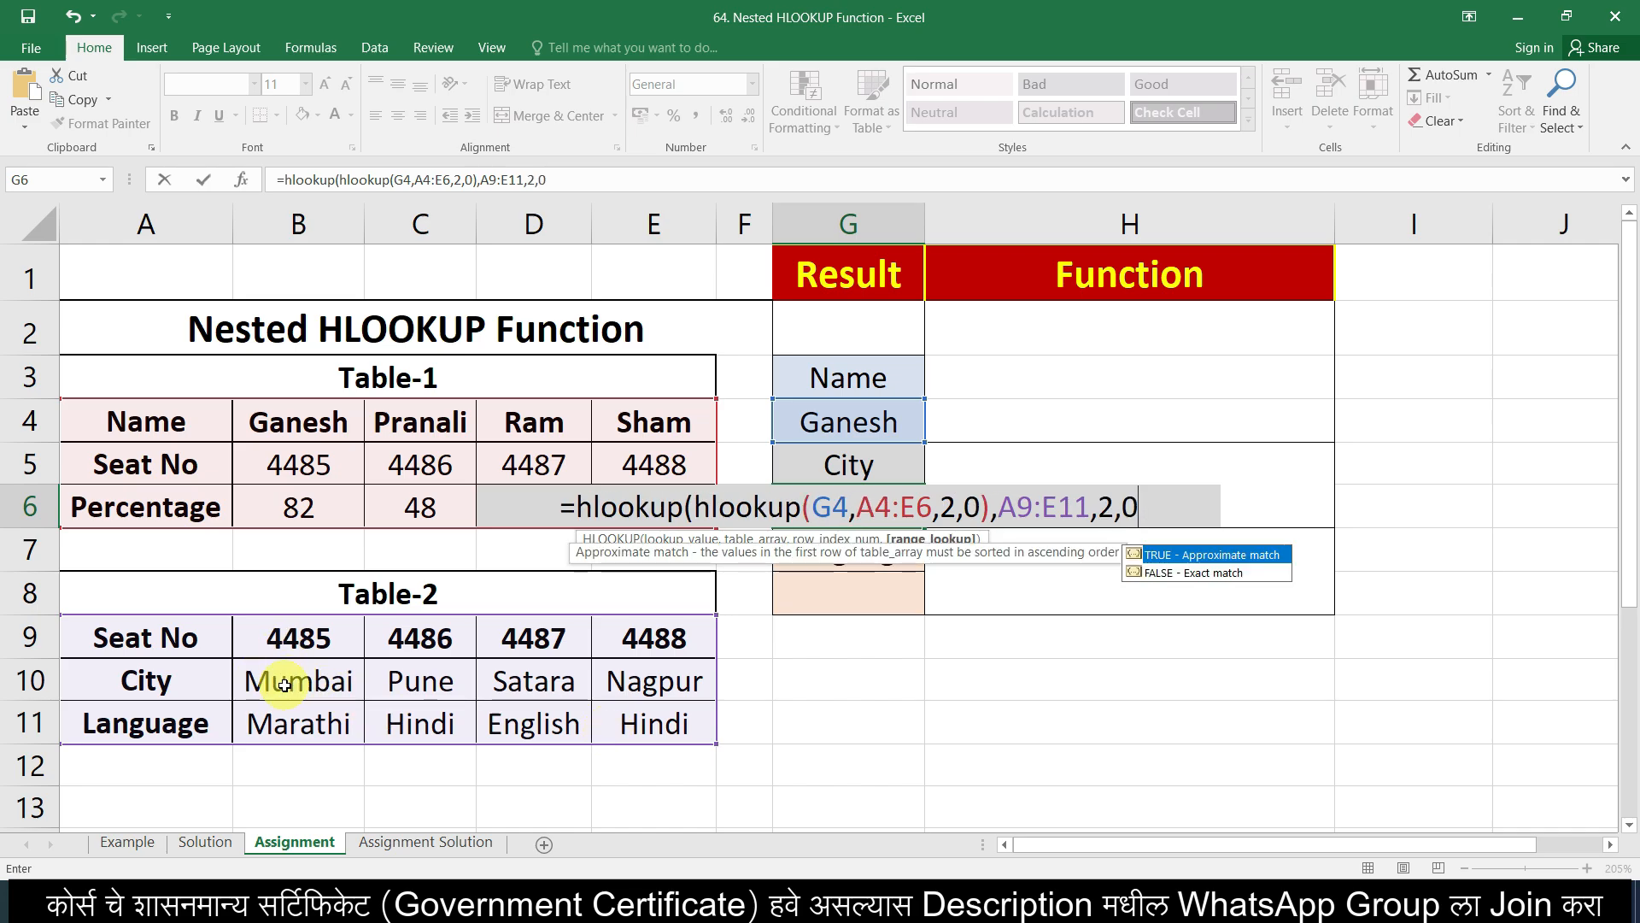
key("Return")
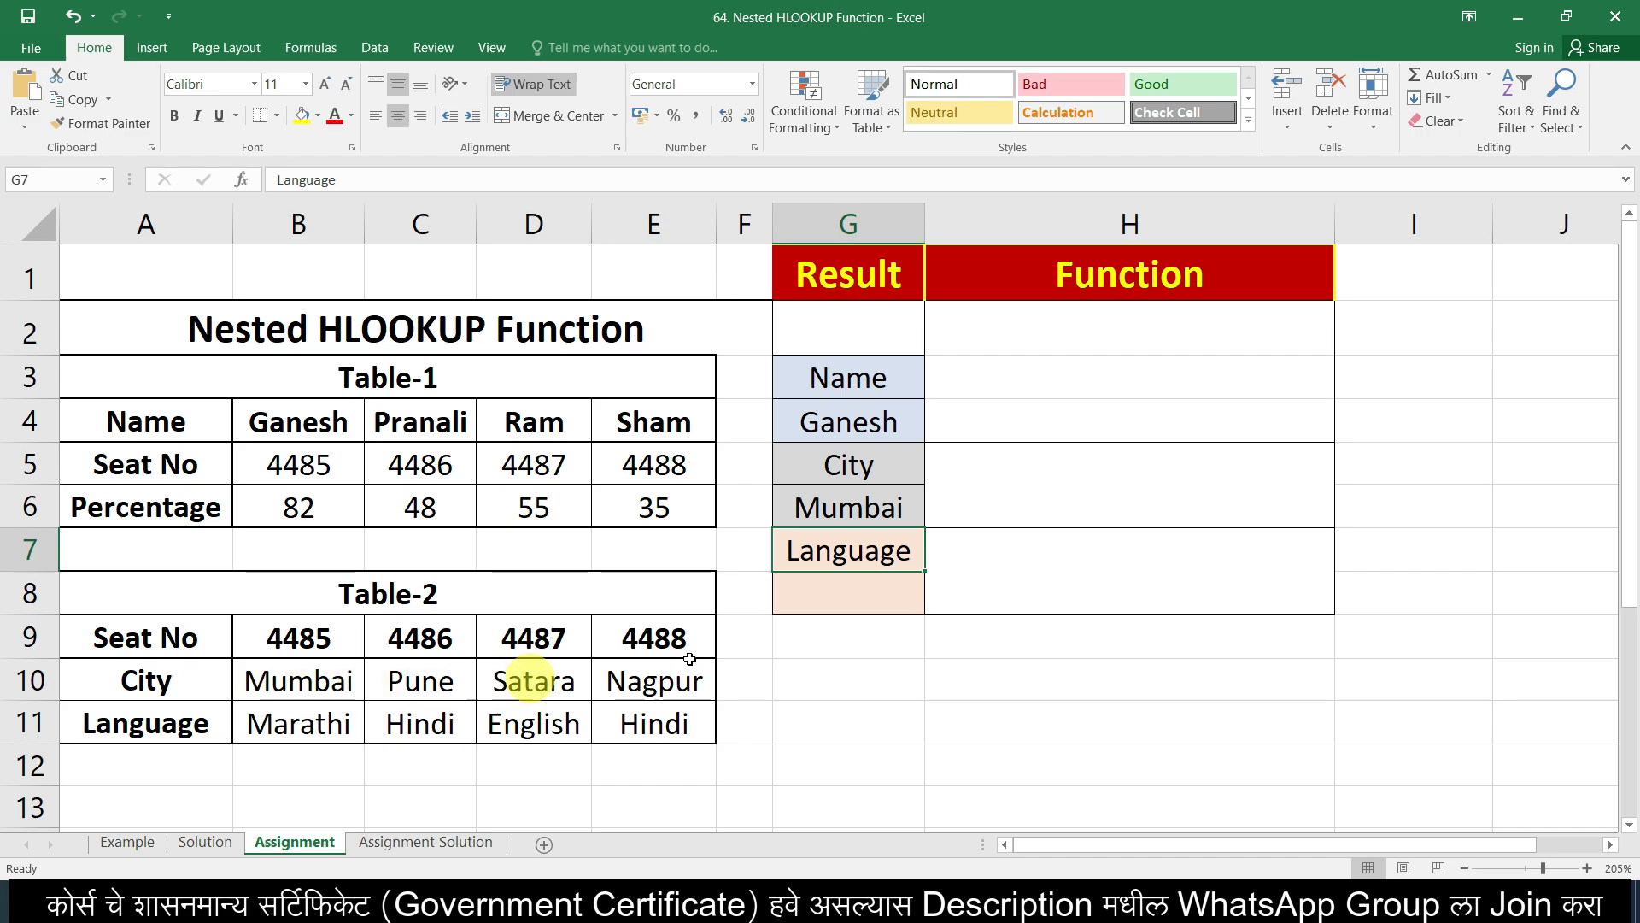
- Begin a nested HLOOKUP in G8 under Language, with inner lookup value G4, table A4:E6, row 2 and match argument 0
left_click(912, 584)
left_click(912, 584)
type("=")
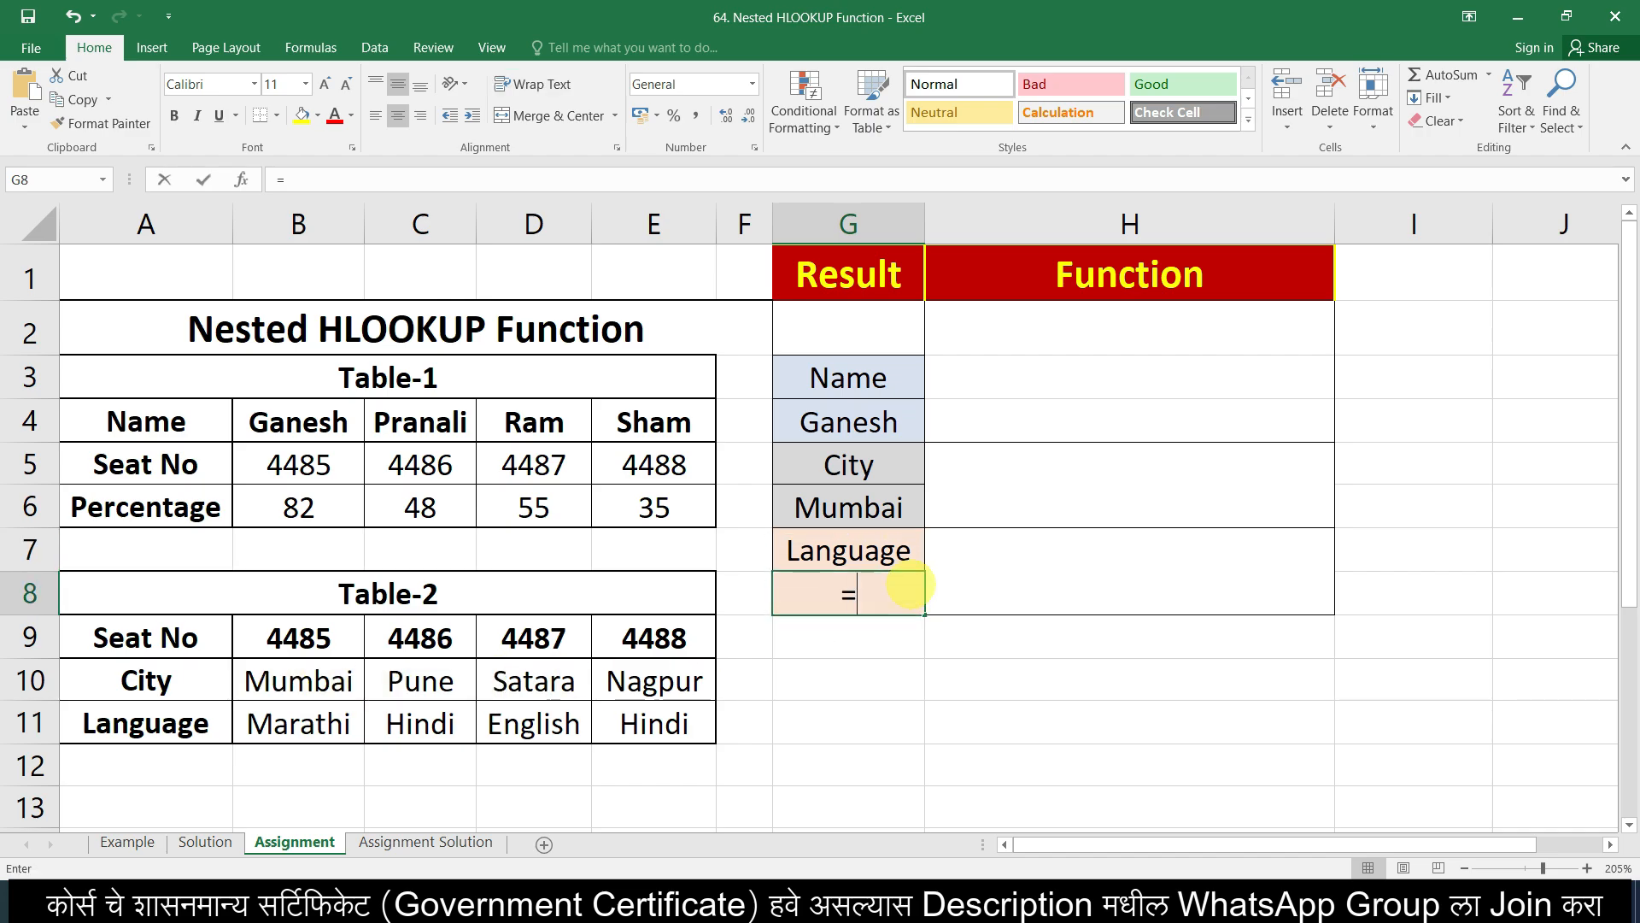
type("hlookup(")
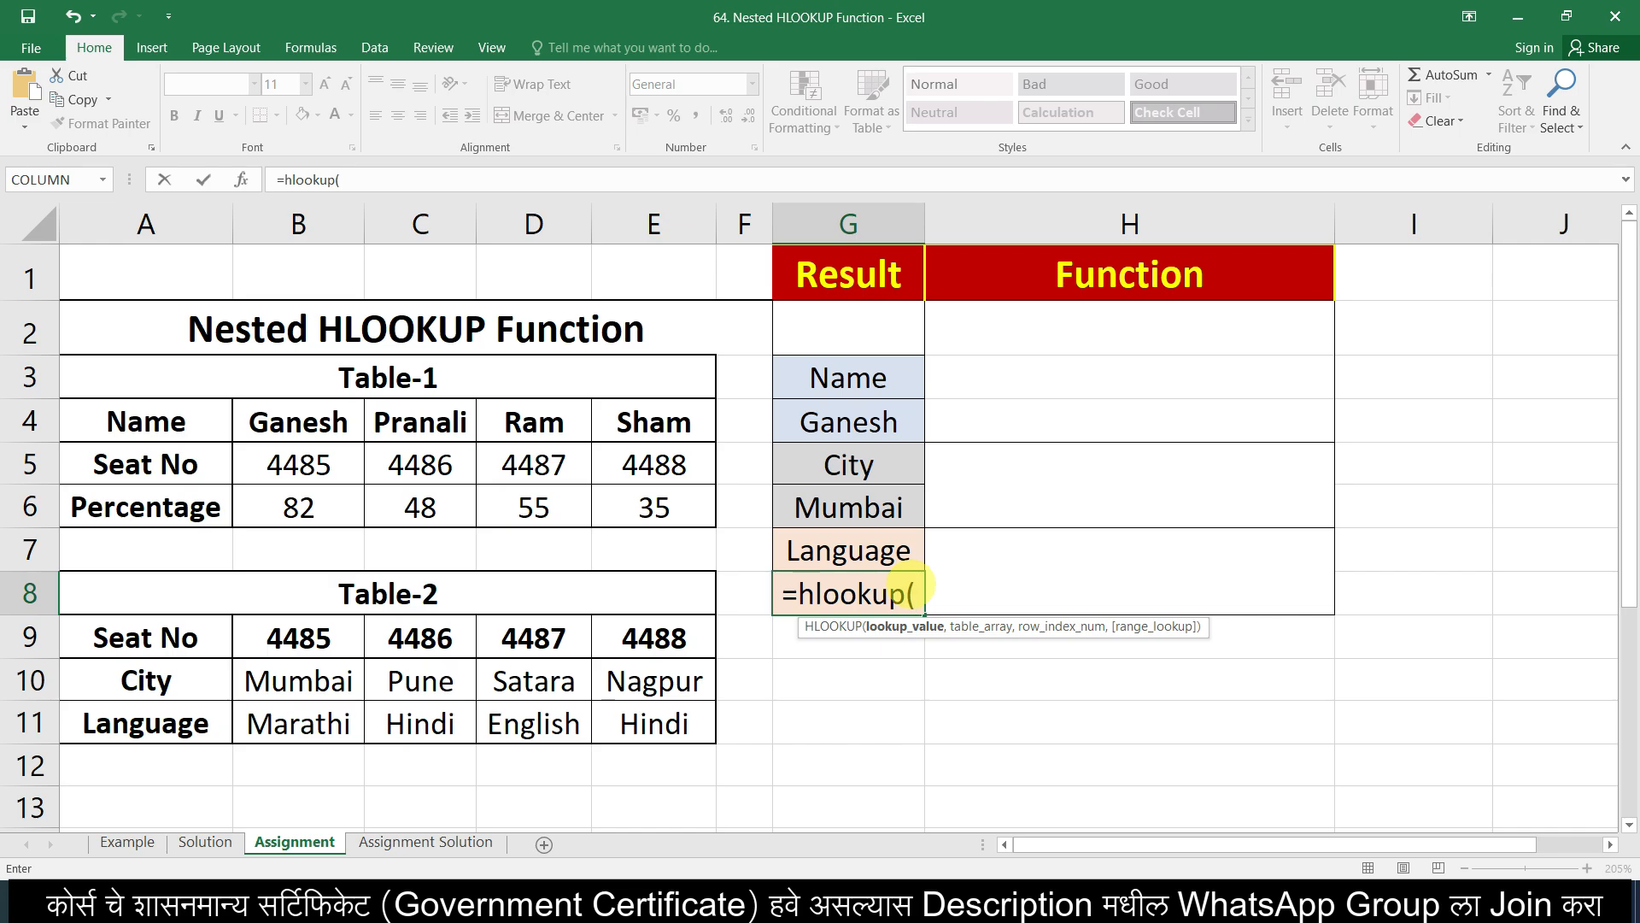
type("hlookup")
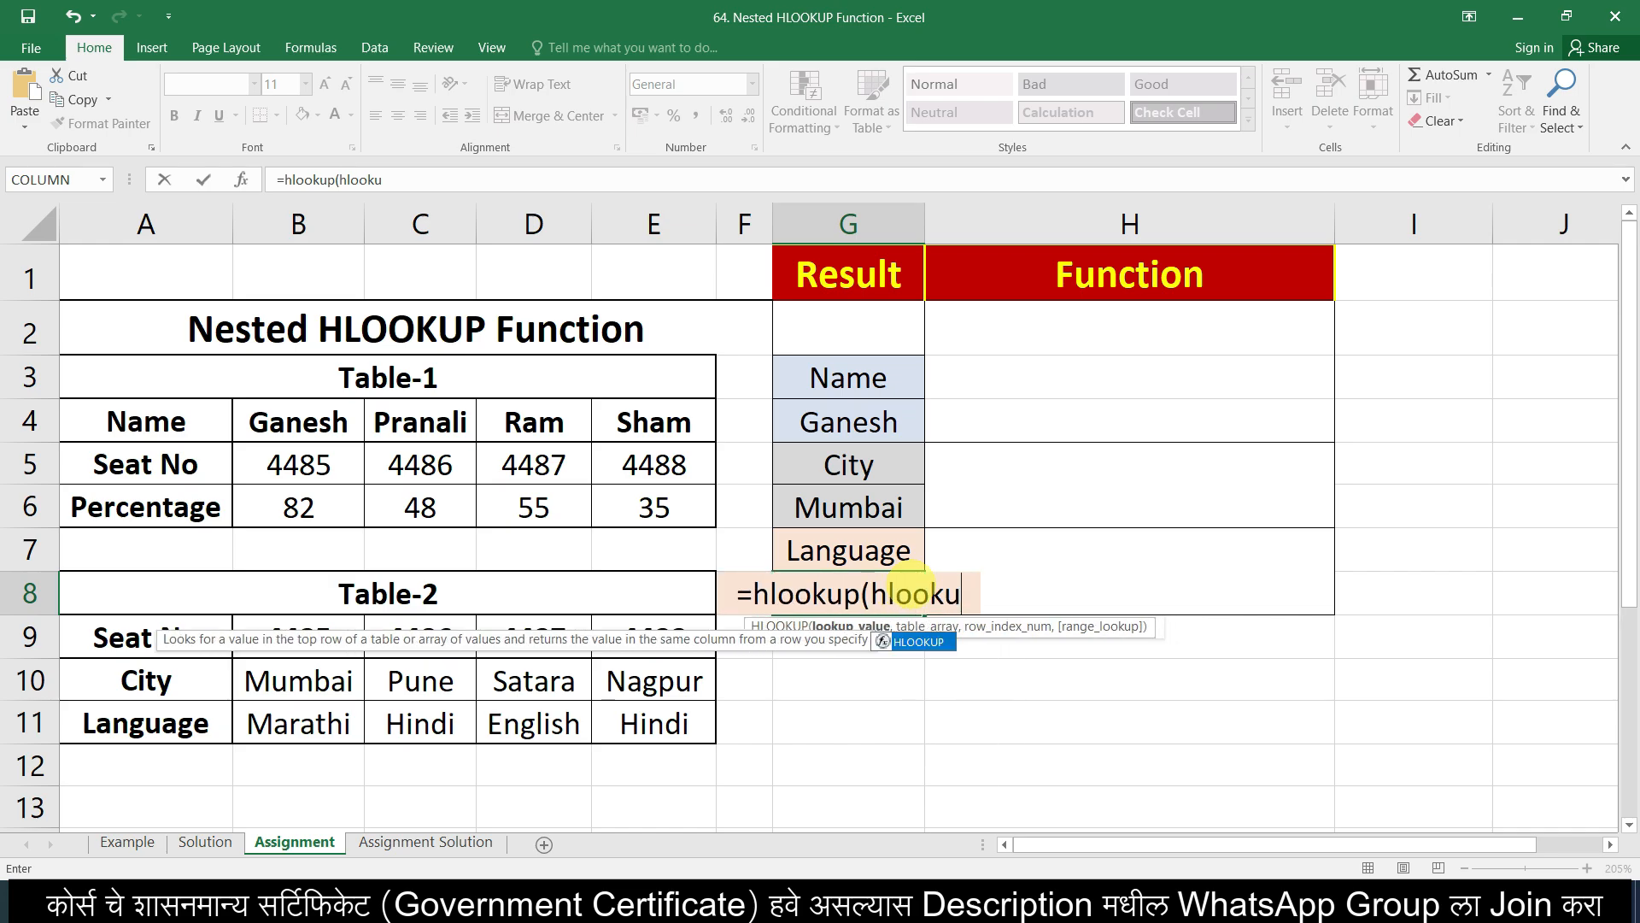
type("(")
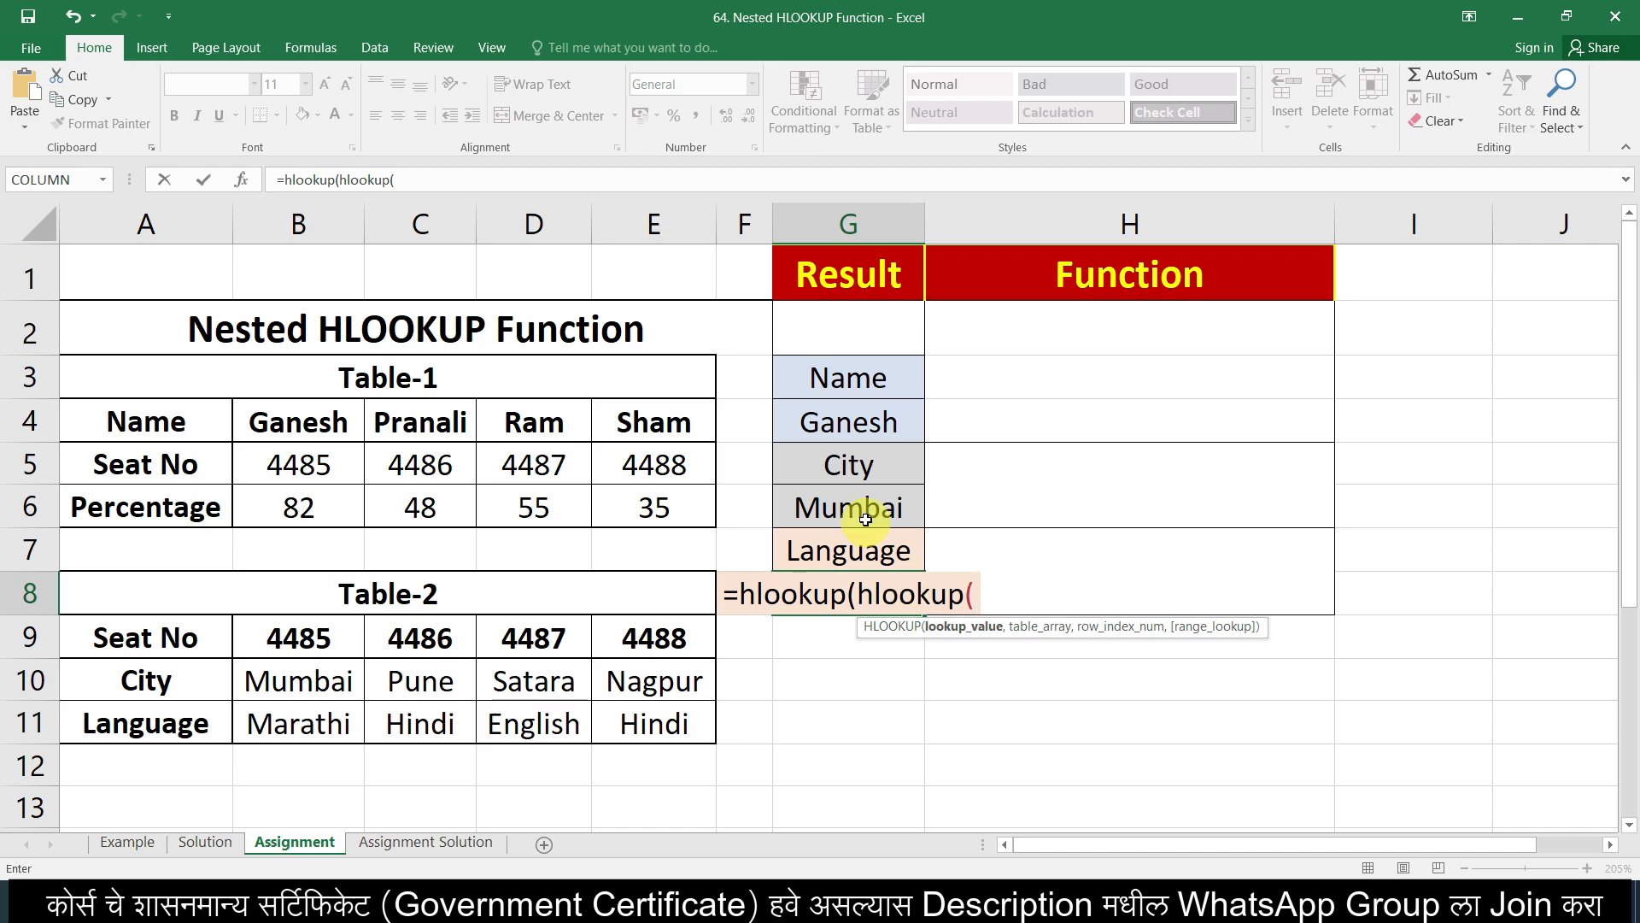
left_click(861, 436)
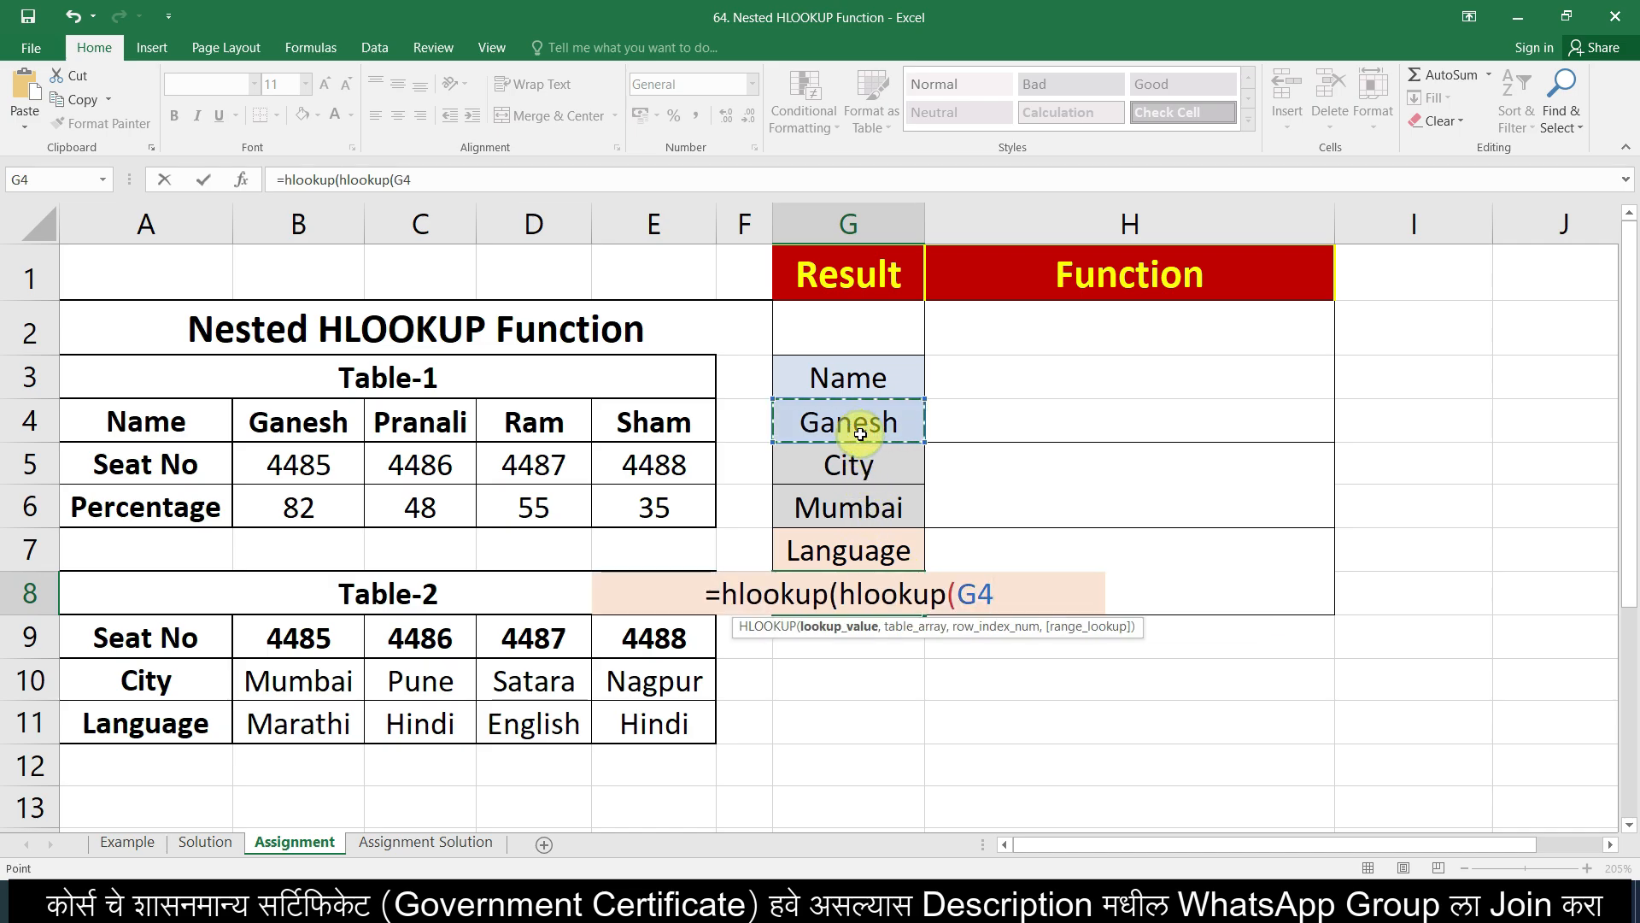
type(",")
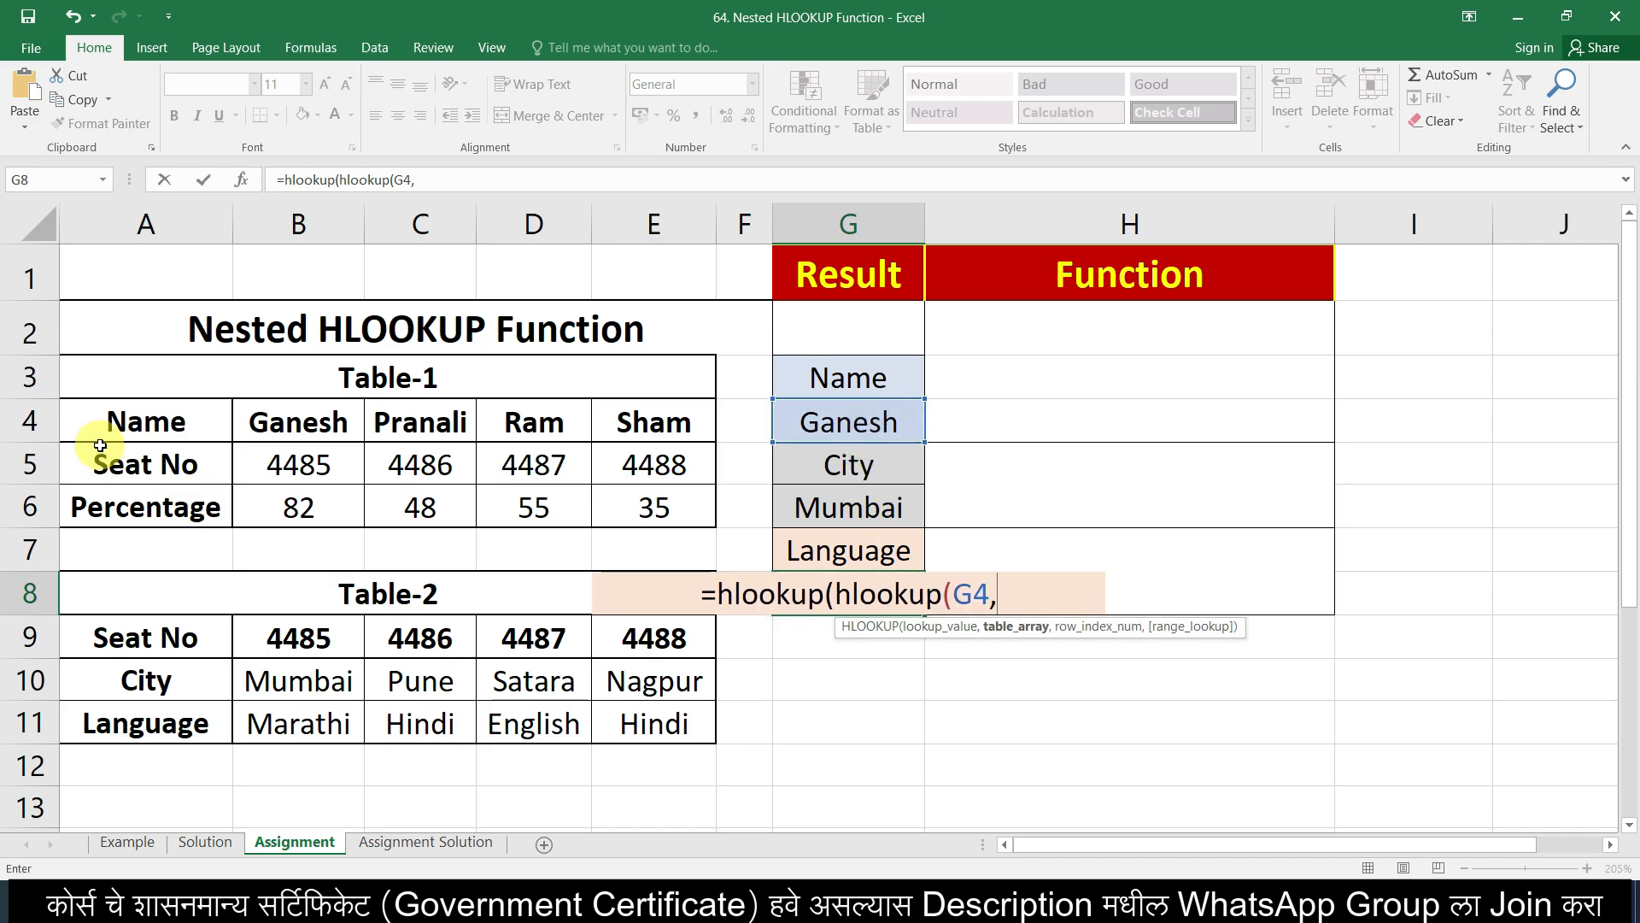
left_click_drag(101, 441, 602, 504)
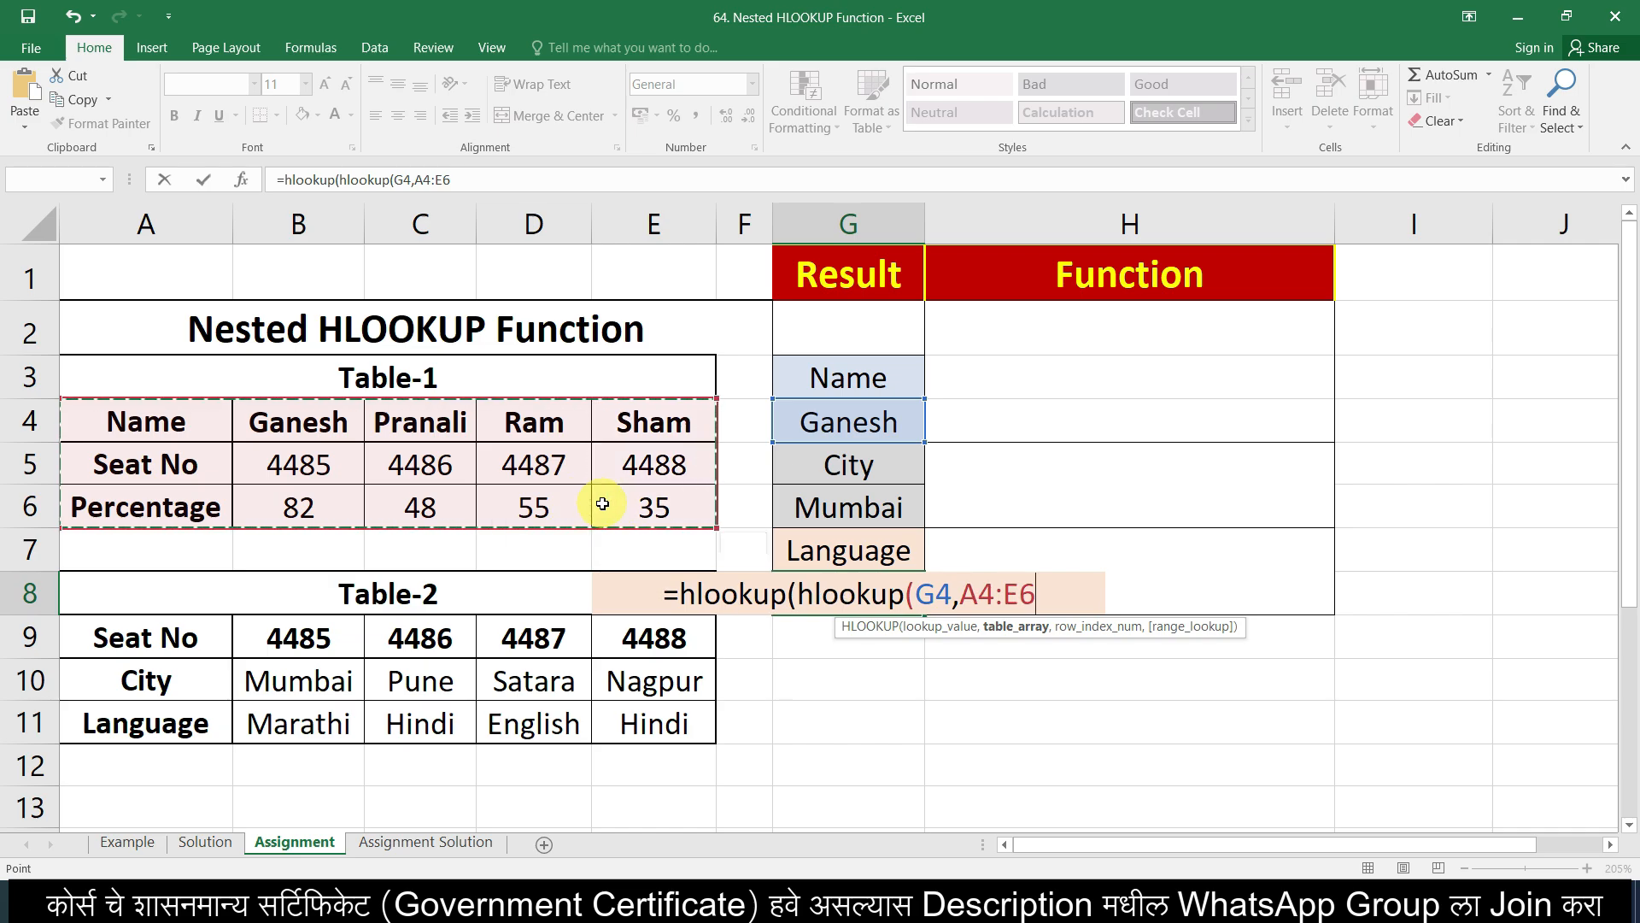
type(",")
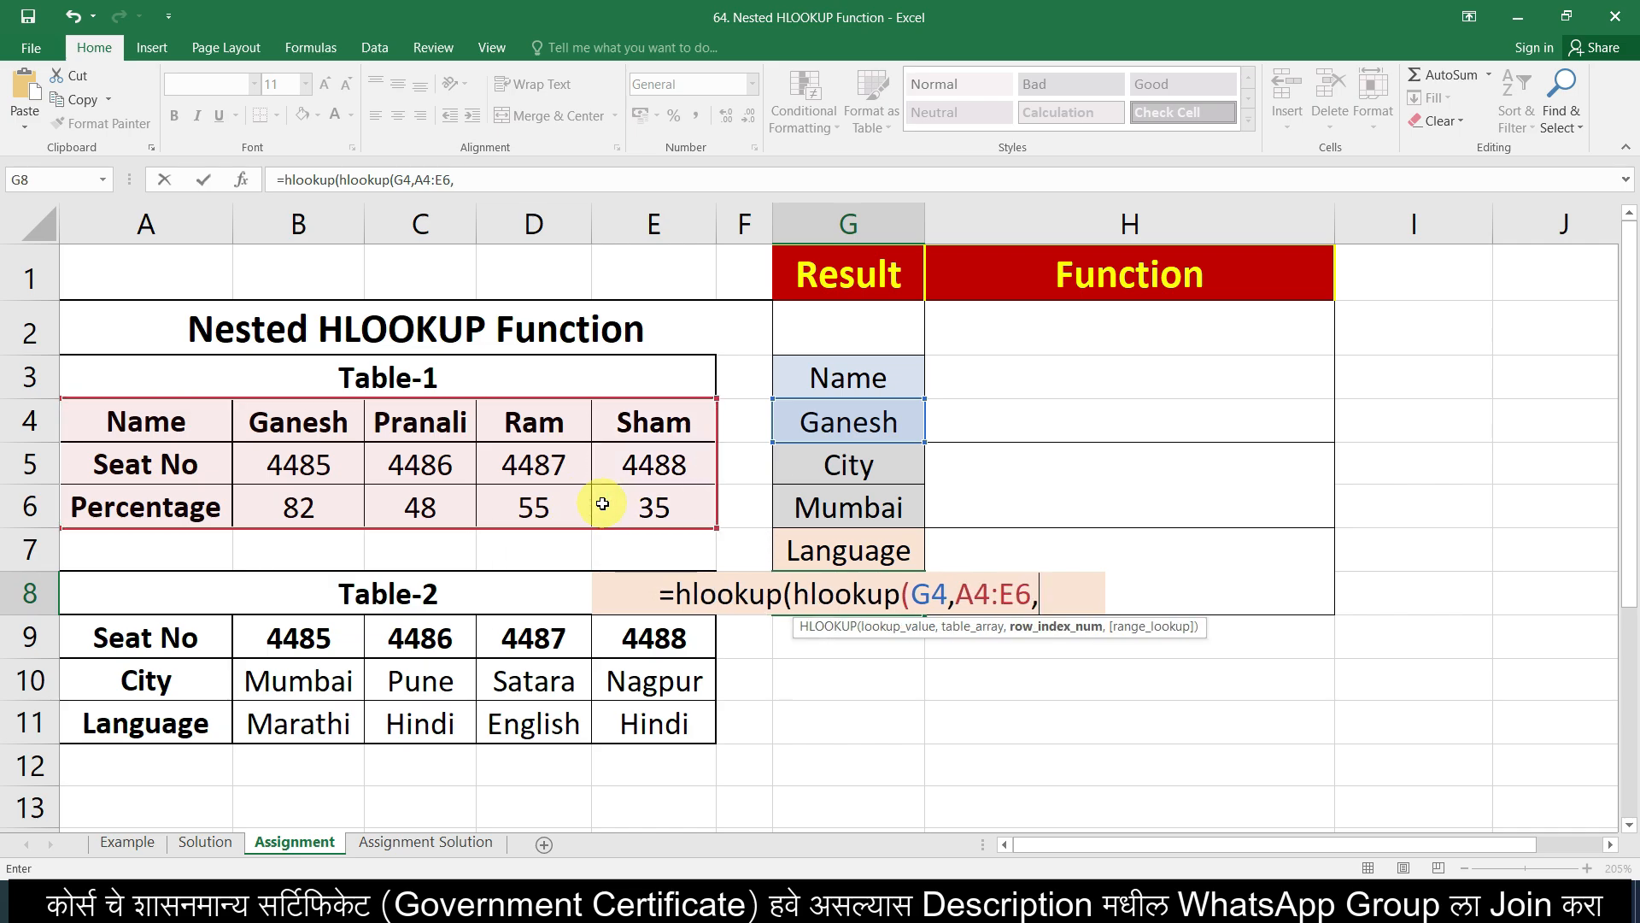
type("2,")
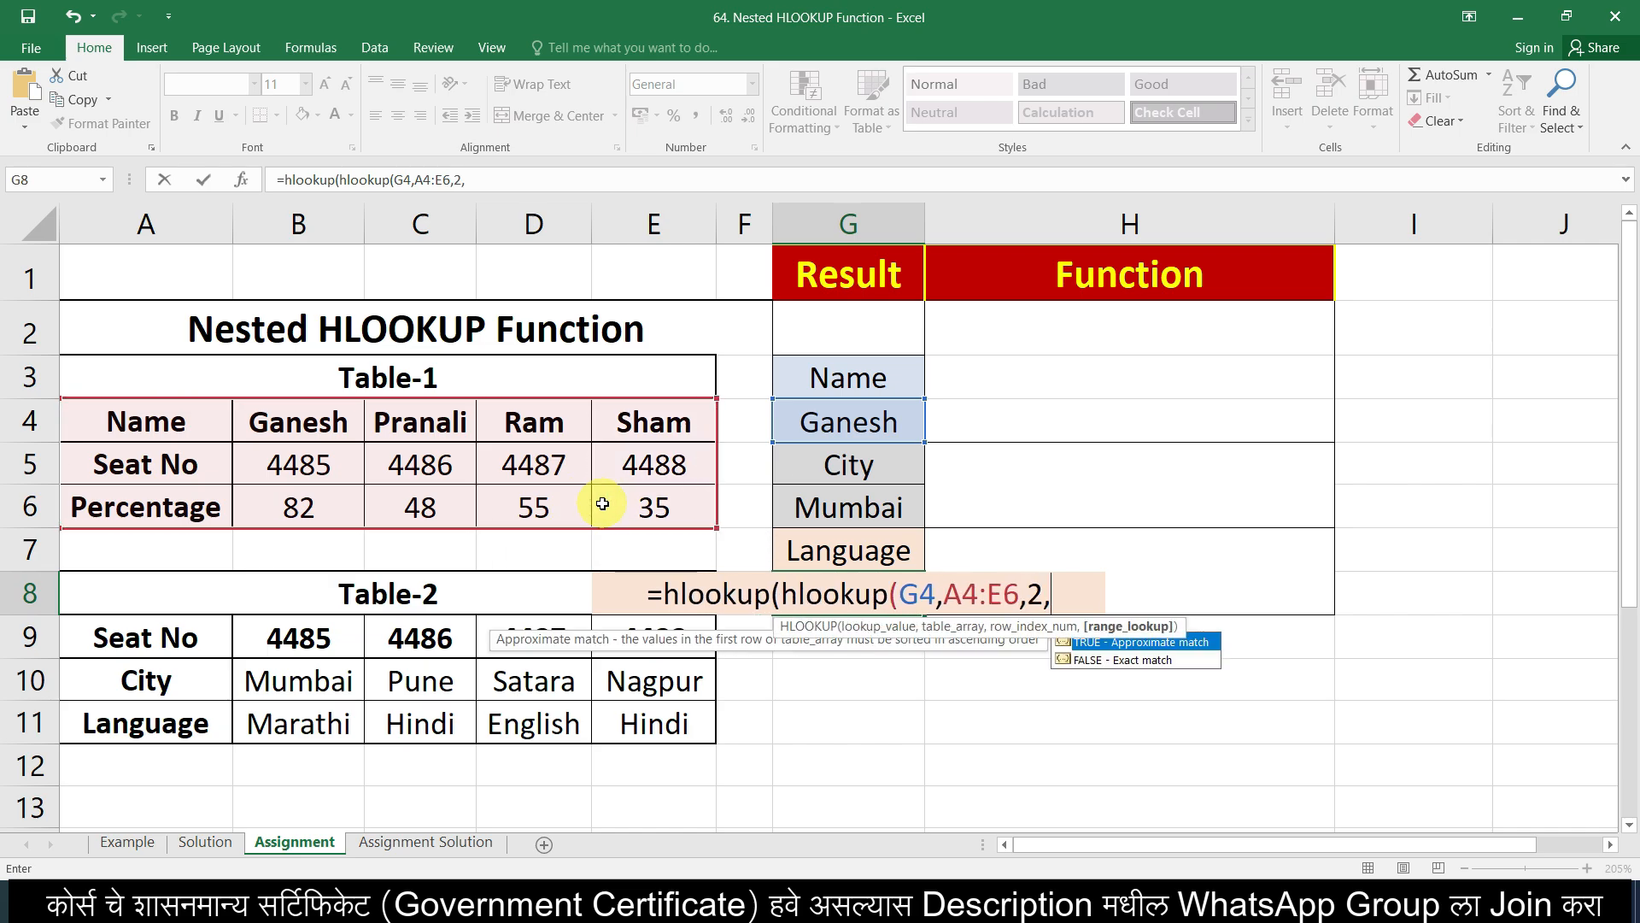
type("0),")
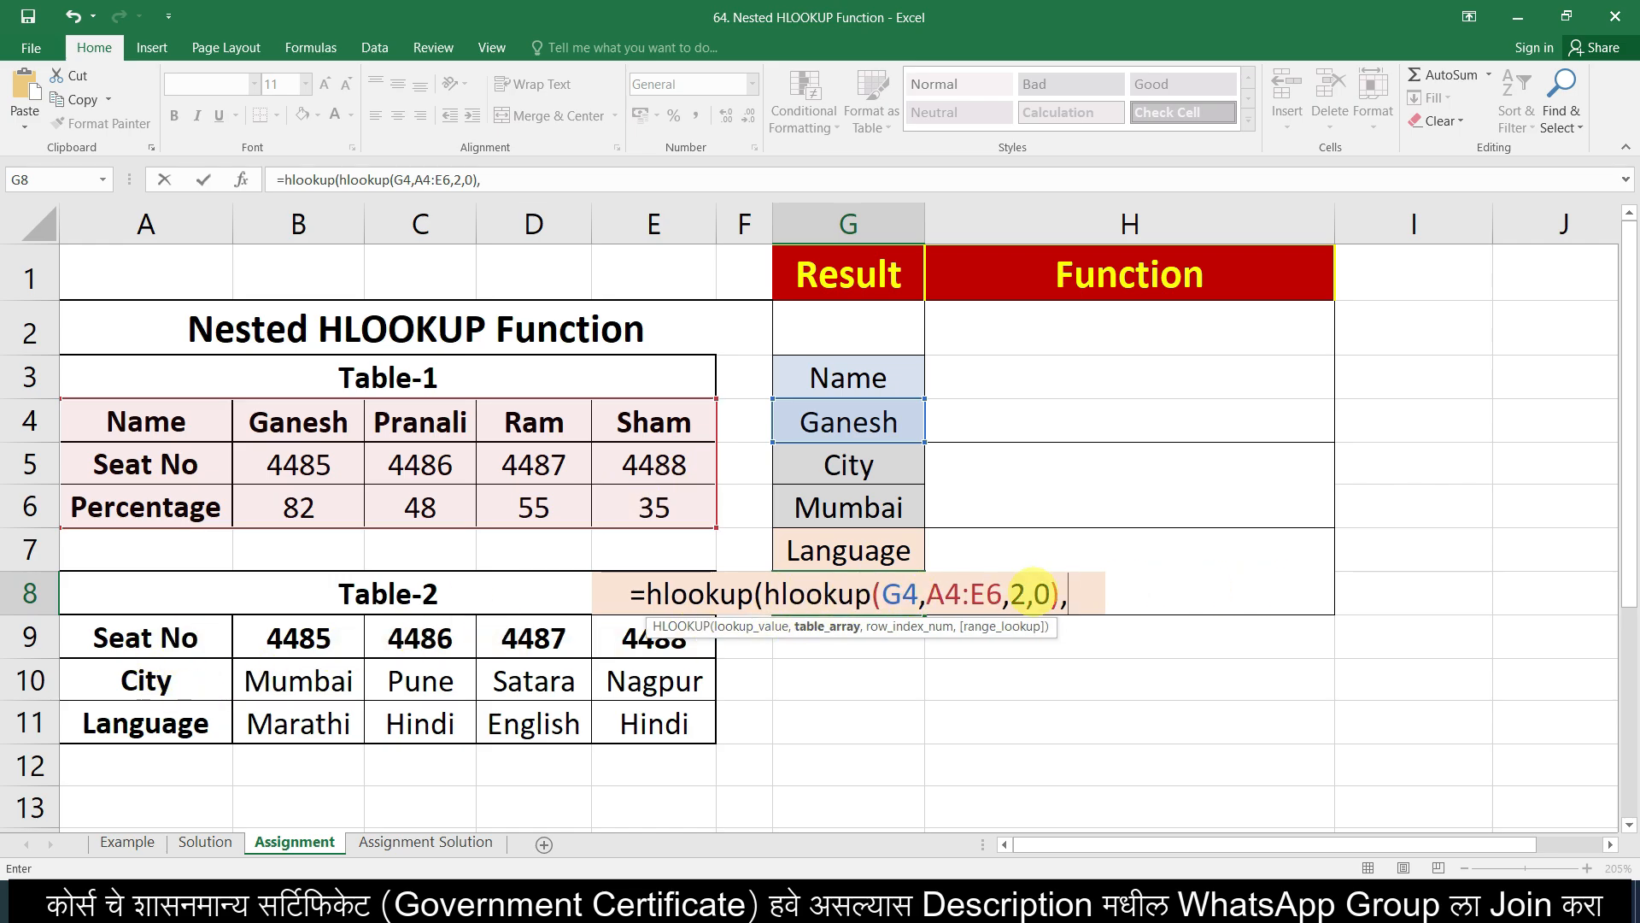
- Complete the outer HLOOKUP in G8 with table A9:E11, row index 3 and match argument 0, and enter the formula
left_click_drag(184, 639, 641, 717)
type(",")
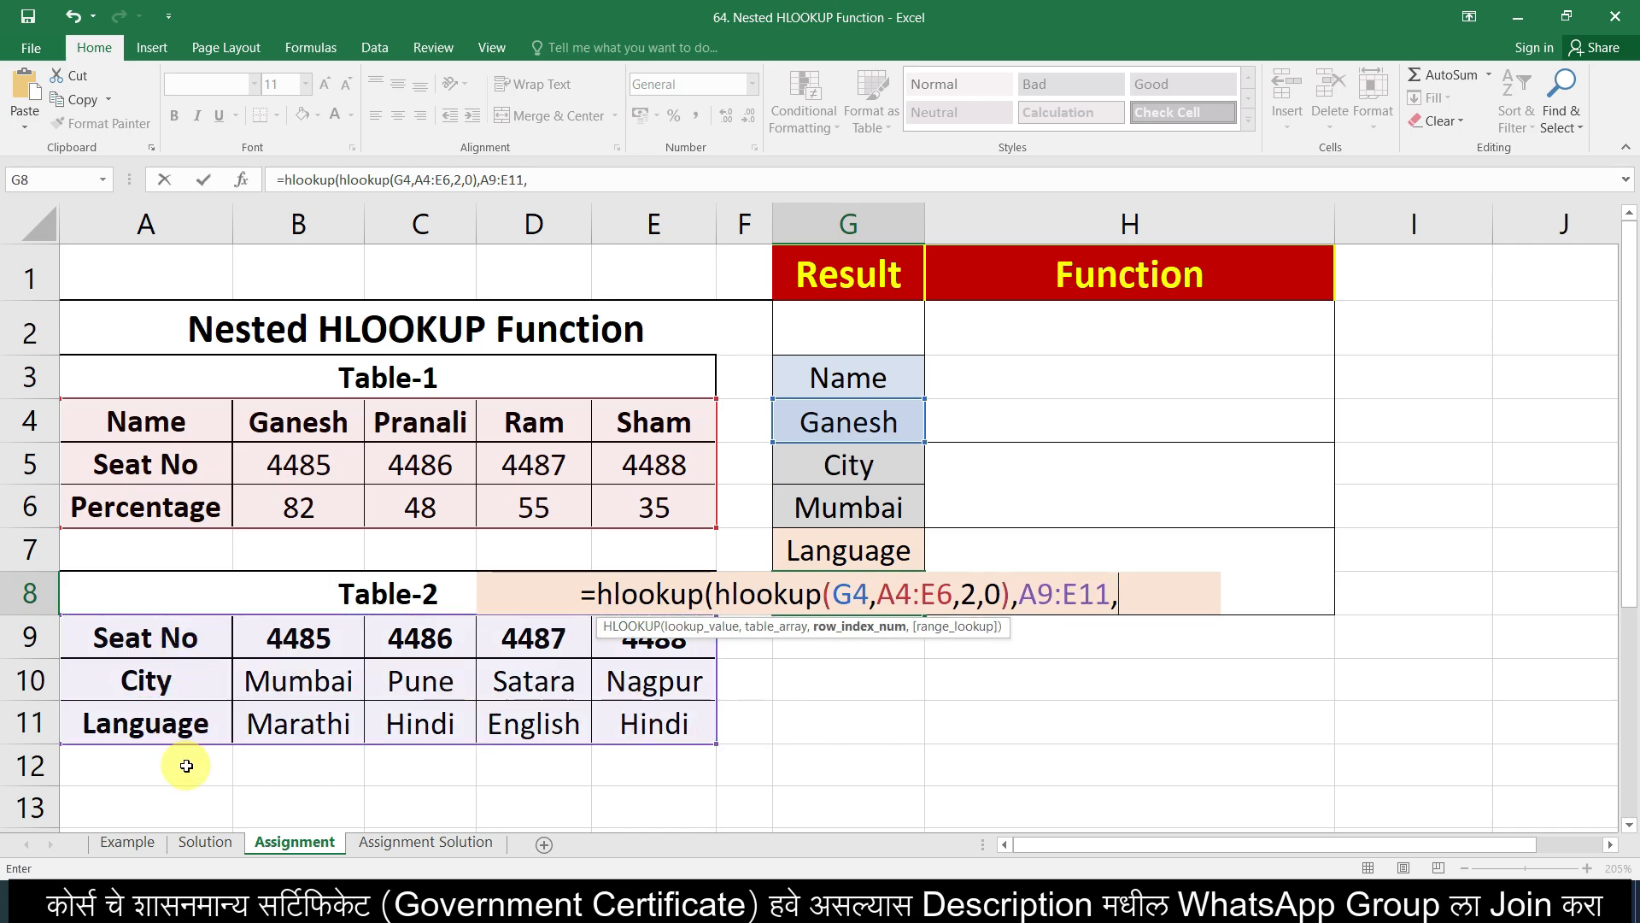
type("3,")
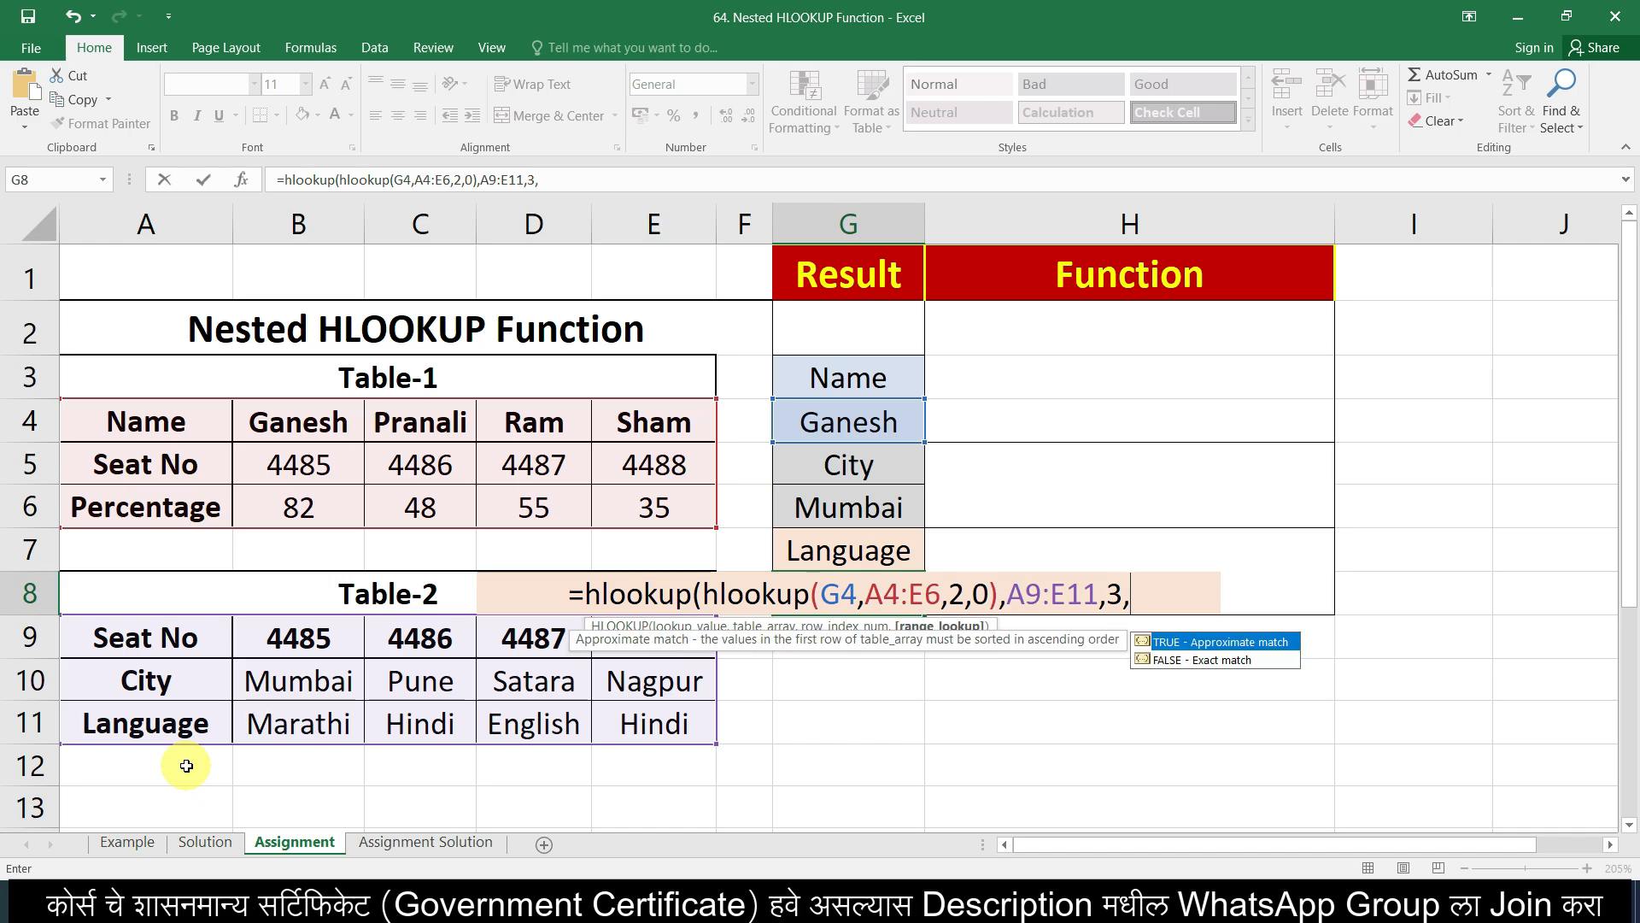
type("0)")
key("Return")
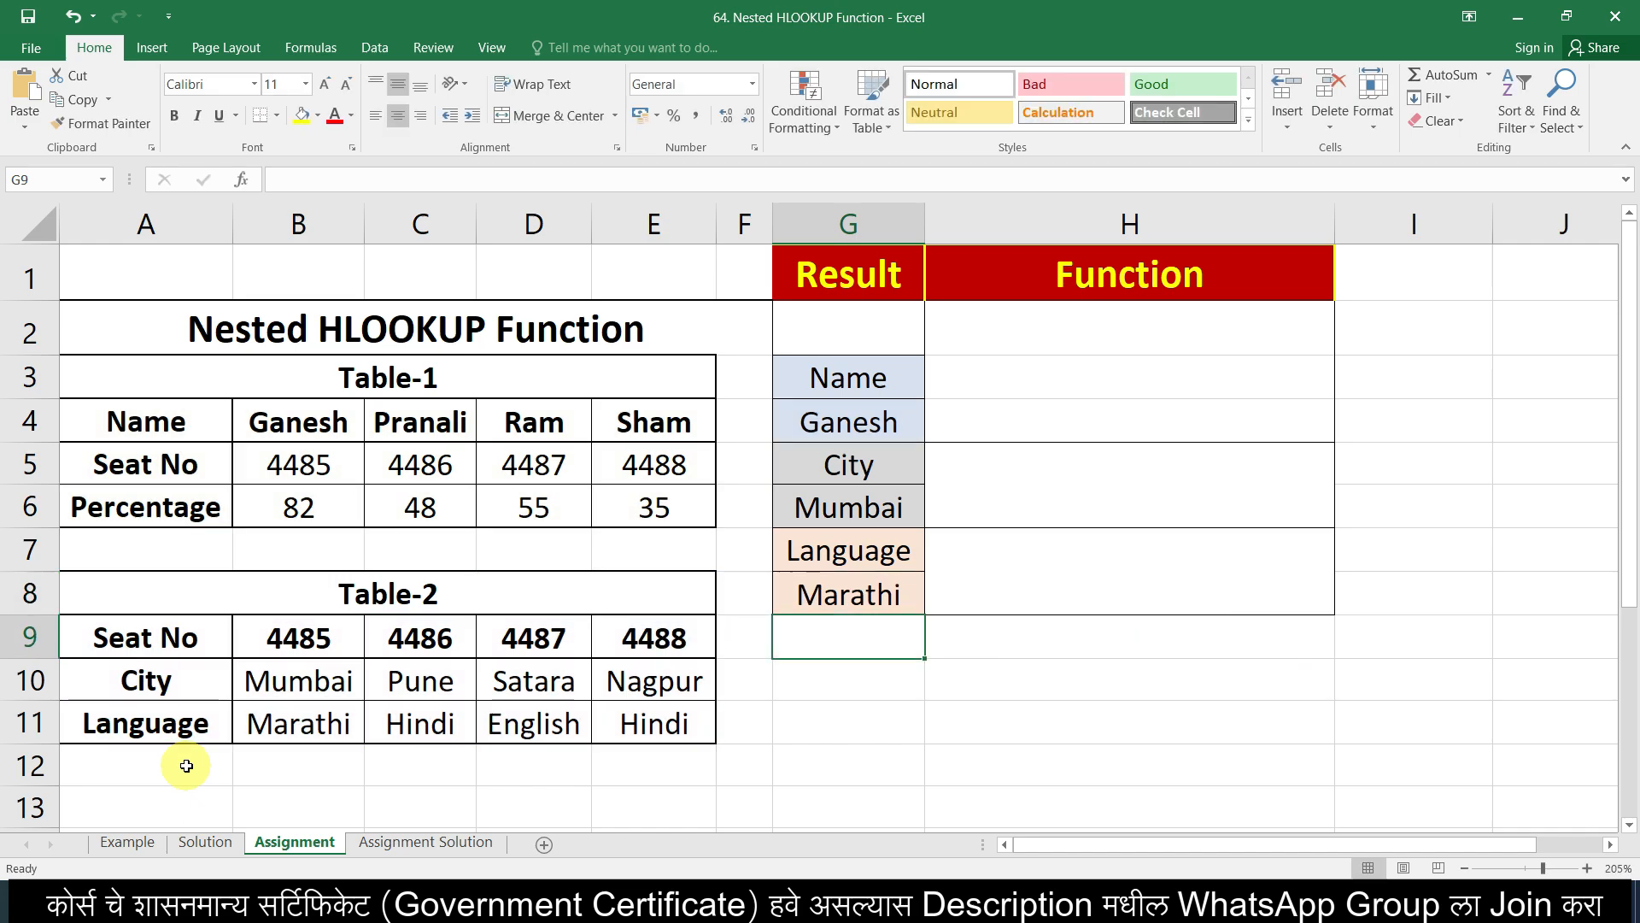
- Replace the lookup name in G4 with the Table-1 name from column D to test both formulas
left_click(846, 422)
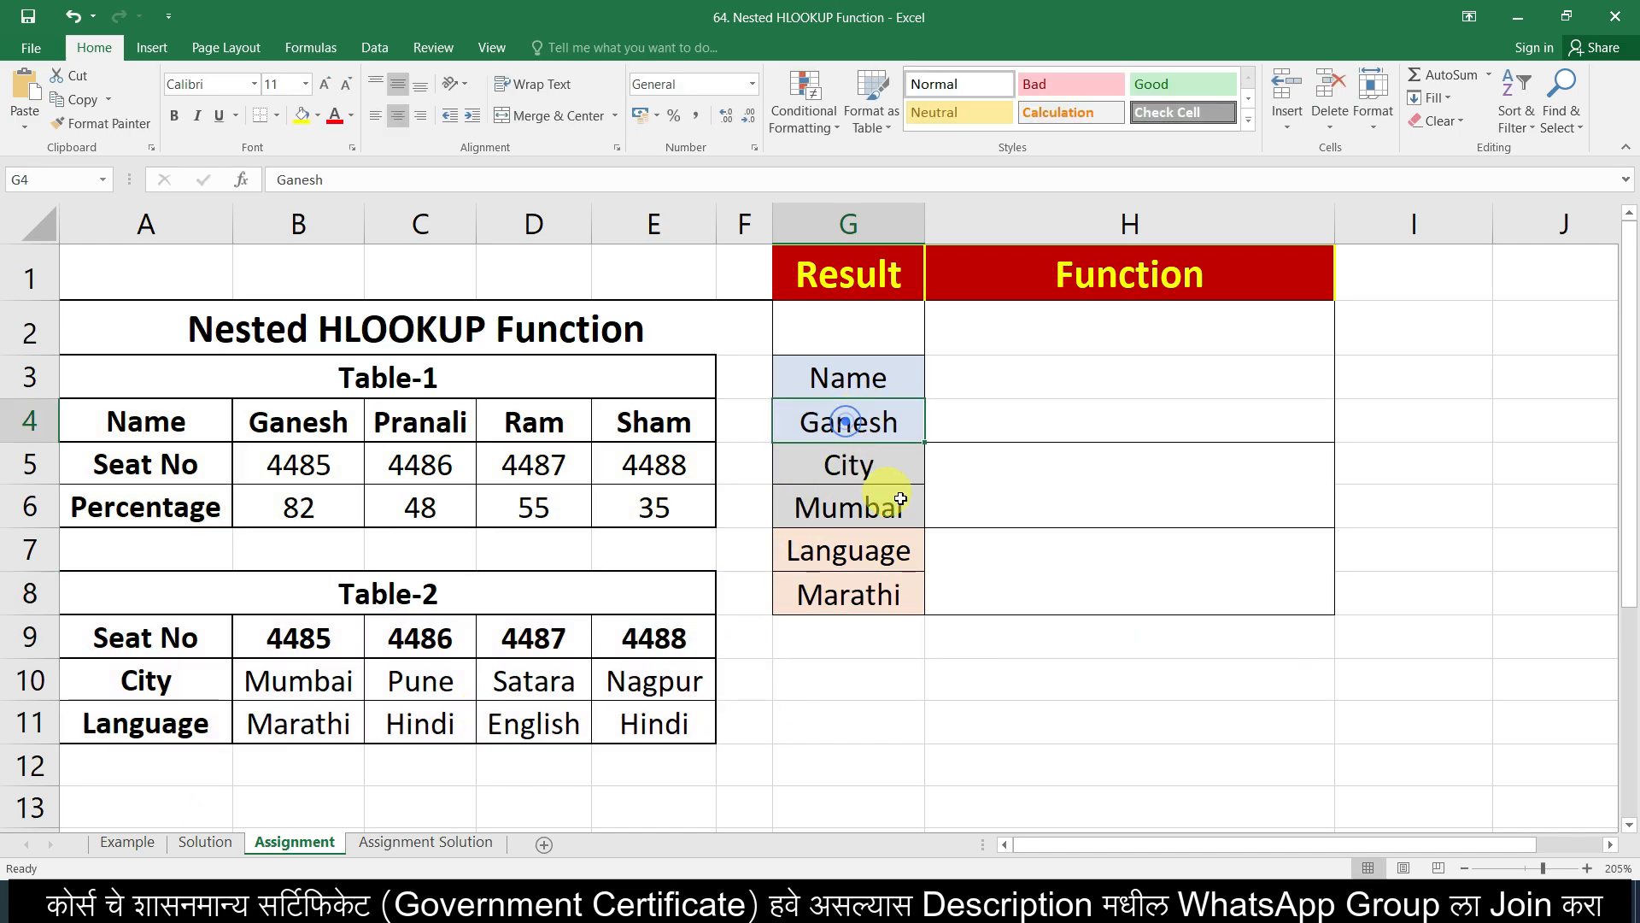
type("Ram")
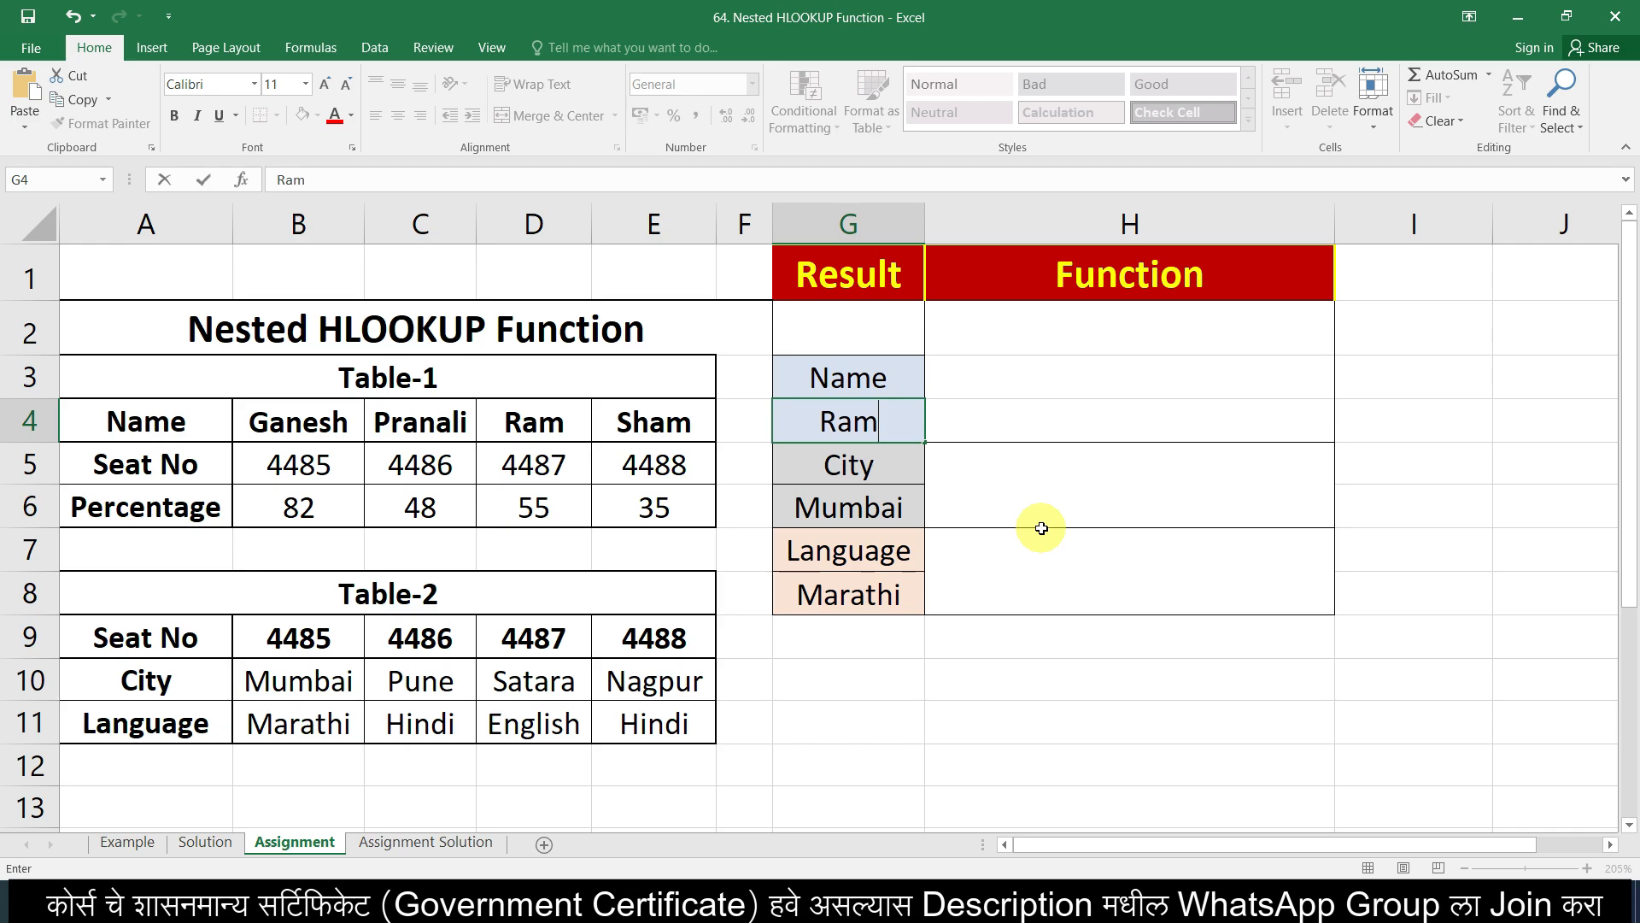
key("Return")
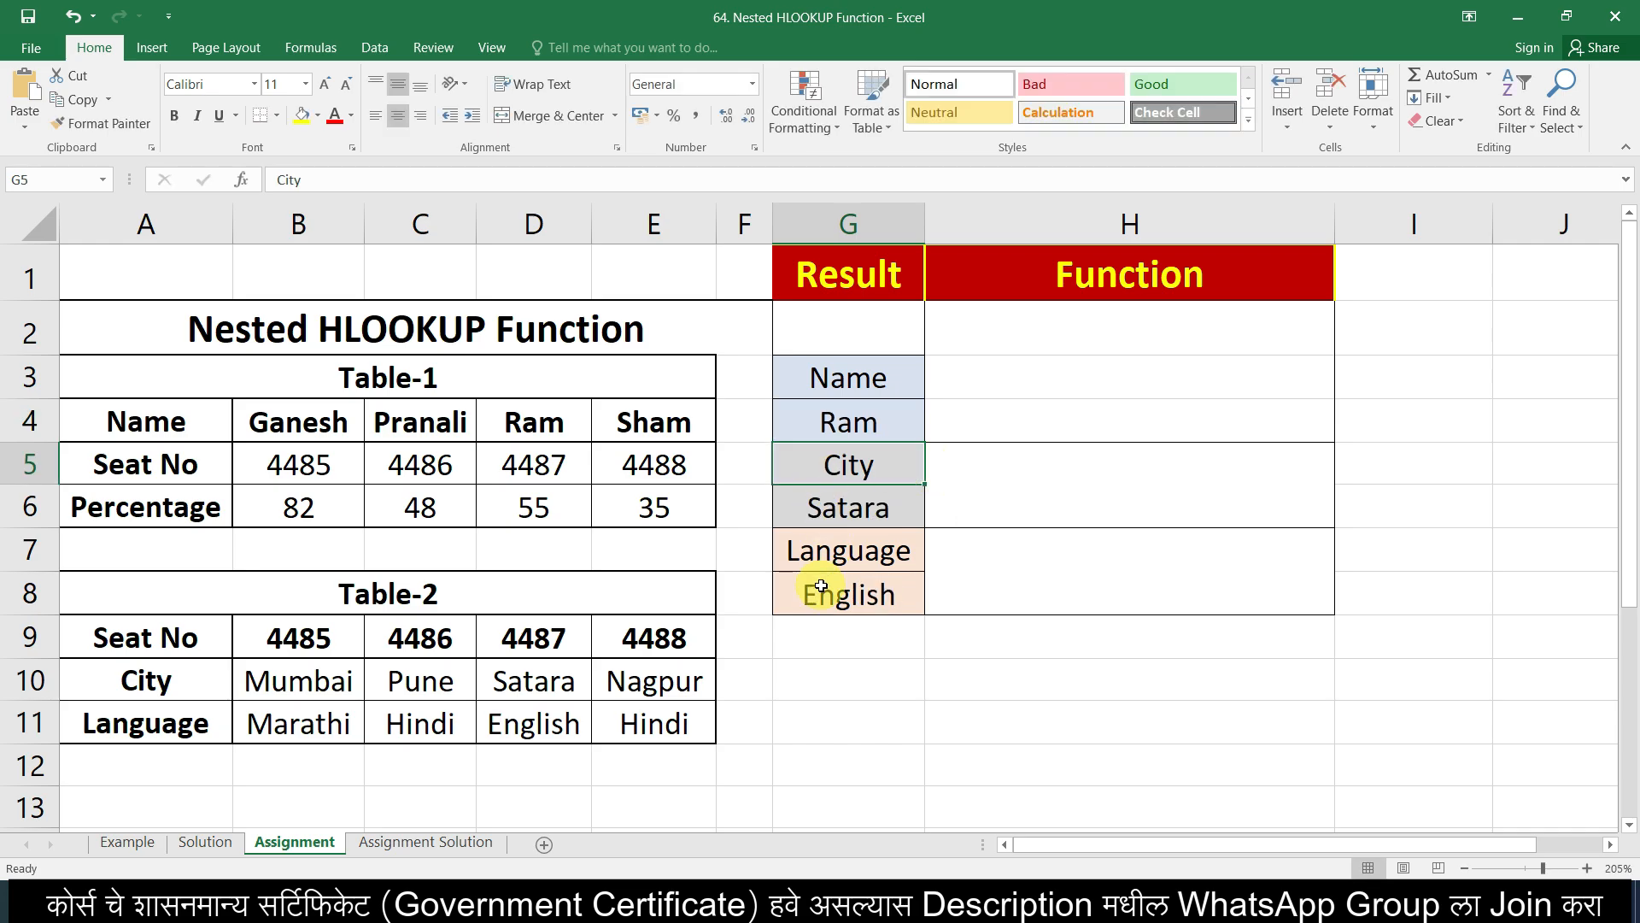
- Check the nested formulas on the Assignment Solution sheet, and switch to the NESTED HLOOKUP lesson document in Word
left_click(452, 842)
left_click(1060, 670)
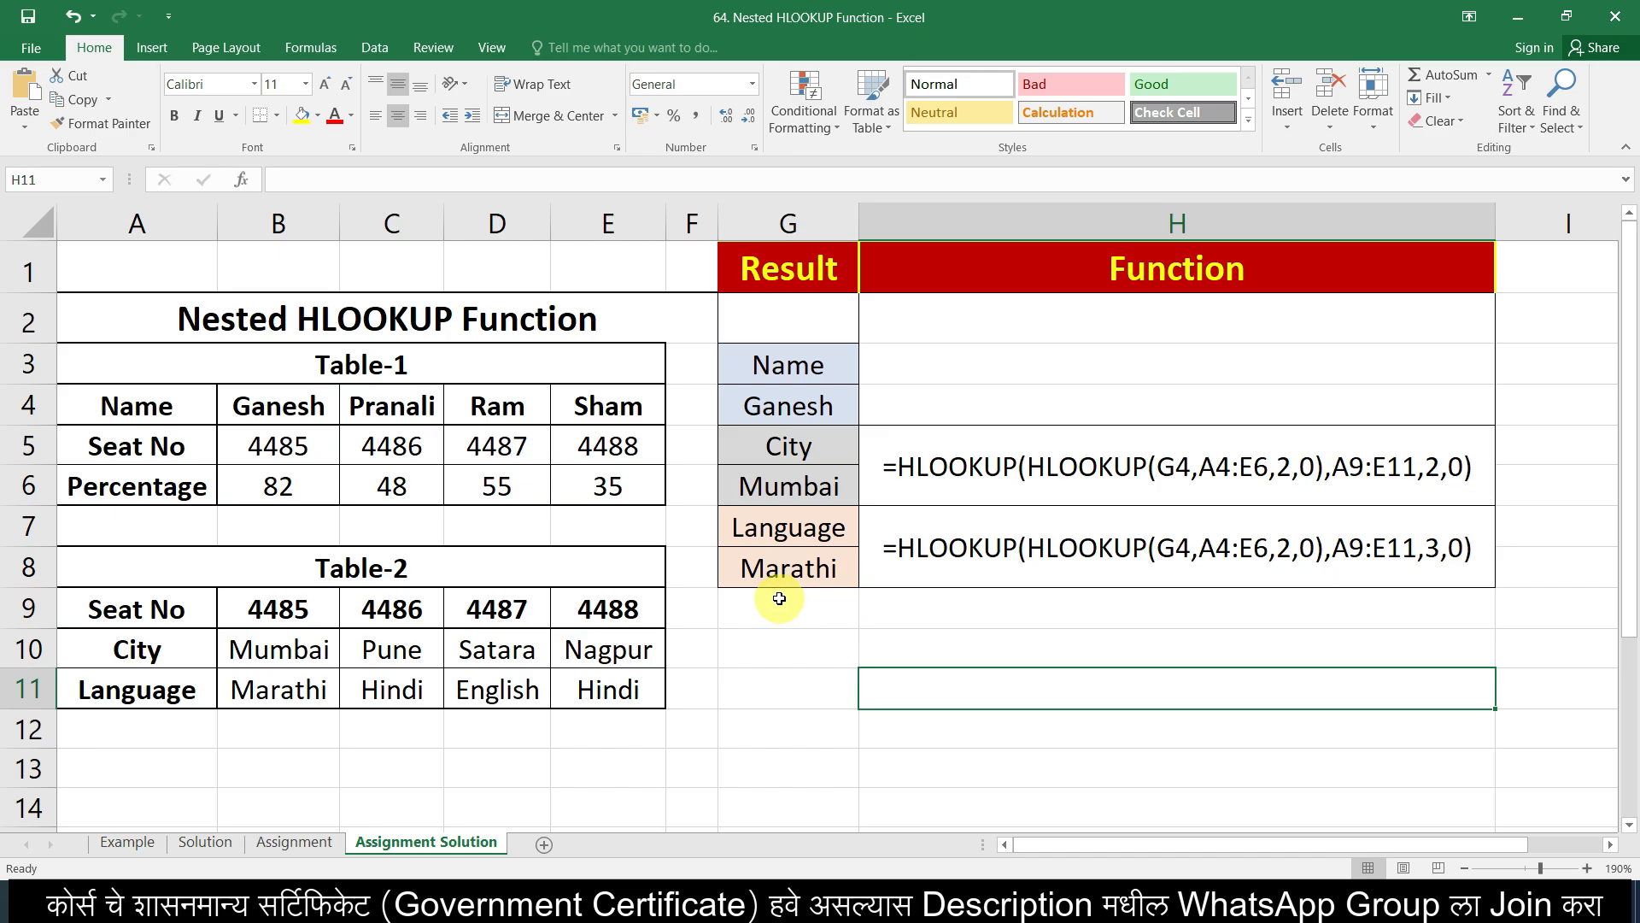
mouse_move(859, 895)
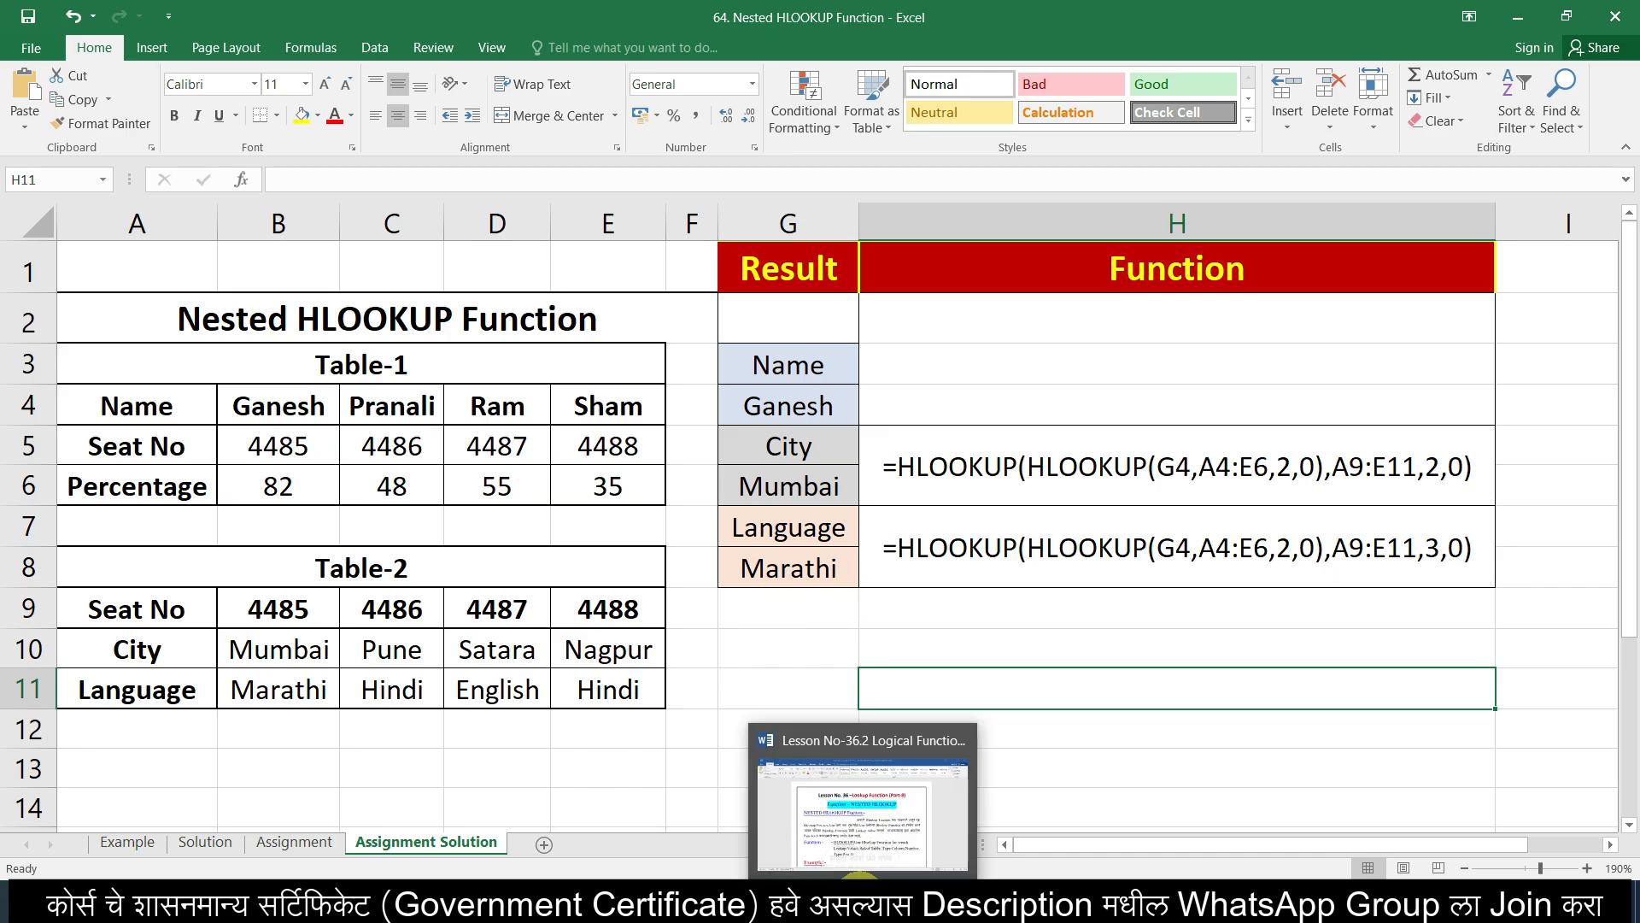
left_click(860, 816)
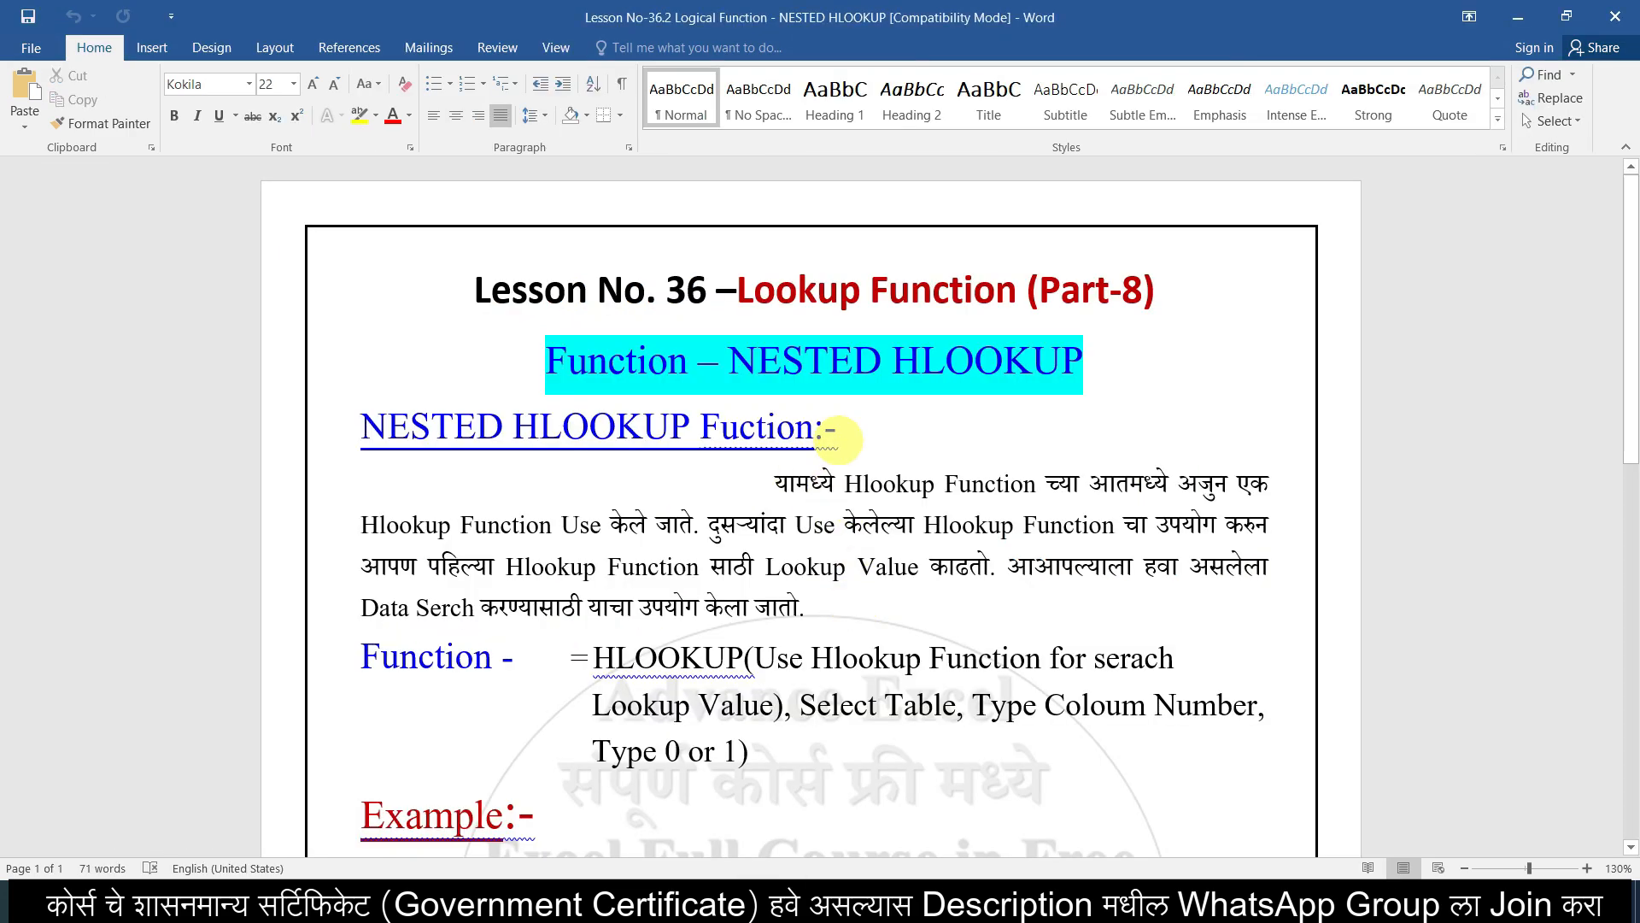